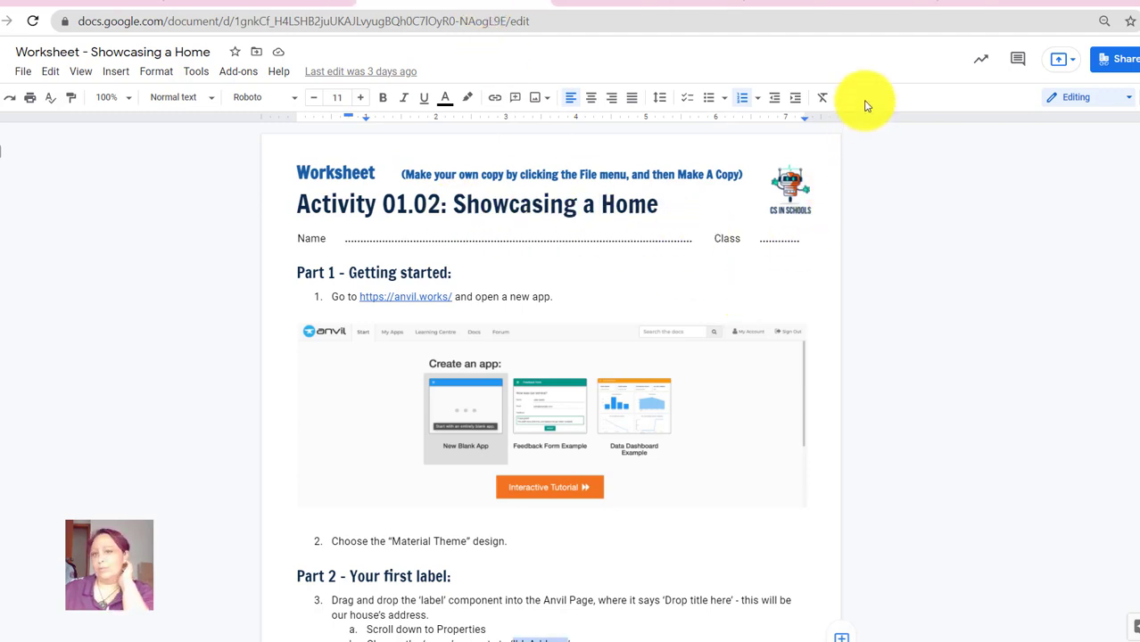
pyautogui.click(840, 4)
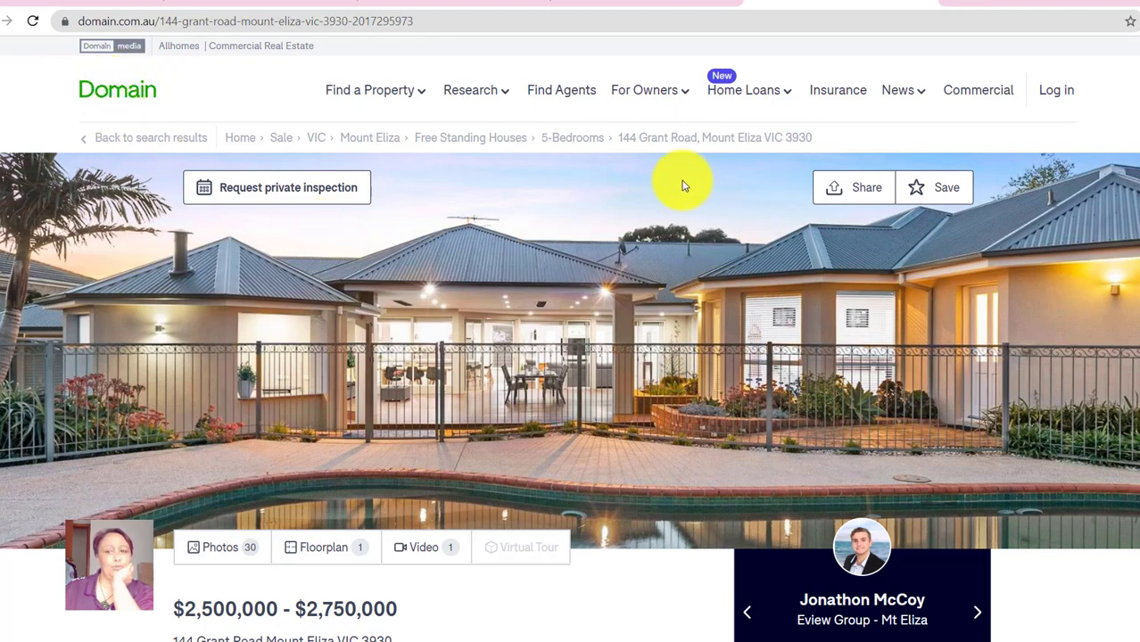
# - Review the listing's price and description, then return to the Showcasing a Home worksheet
pyautogui.scroll(-3, 451, 432)
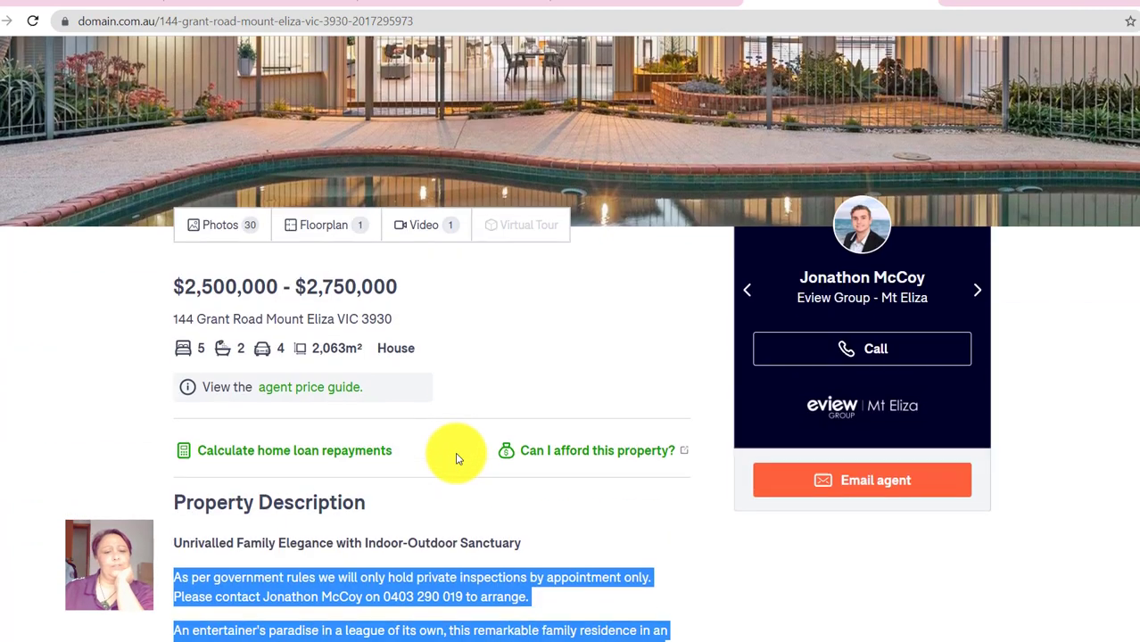
pyautogui.scroll(-2, 576, 496)
pyautogui.click(593, 382)
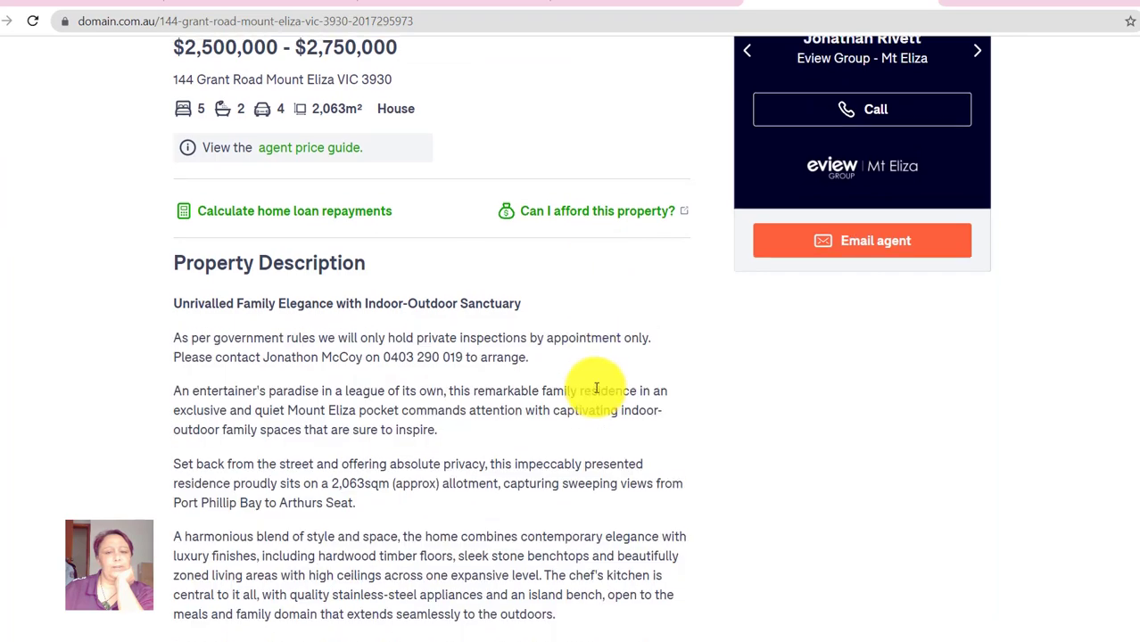
pyautogui.scroll(5, 763, 236)
pyautogui.click(491, 2)
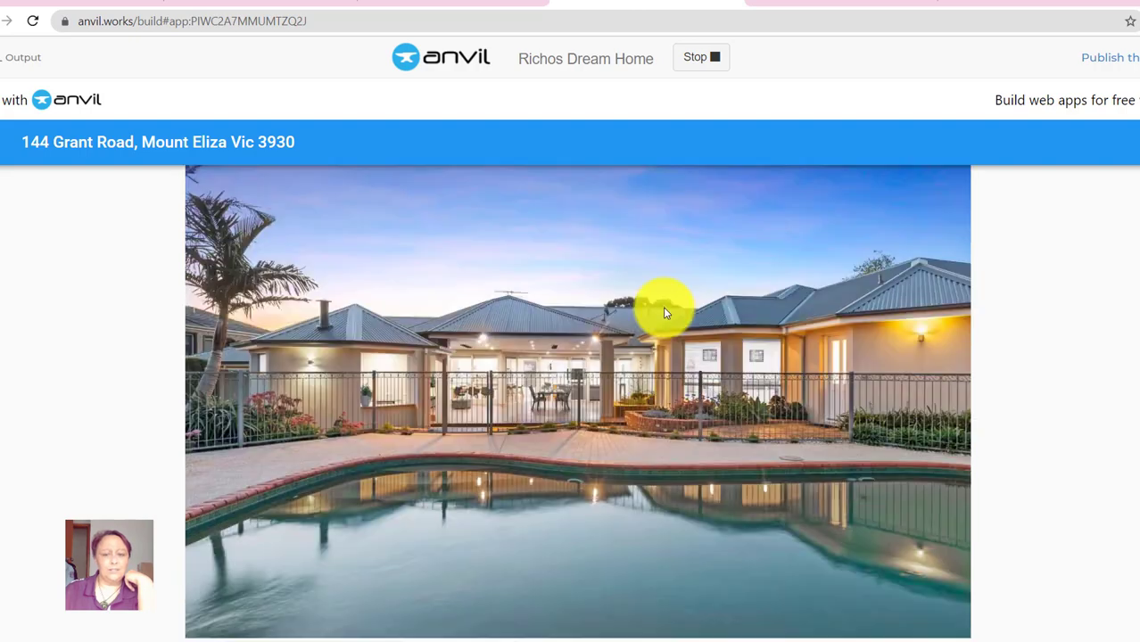
pyautogui.scroll(-7, 660, 348)
# - From Anvil's home page, start a new blank app with the Material Design theme
pyautogui.scroll(4, 663, 374)
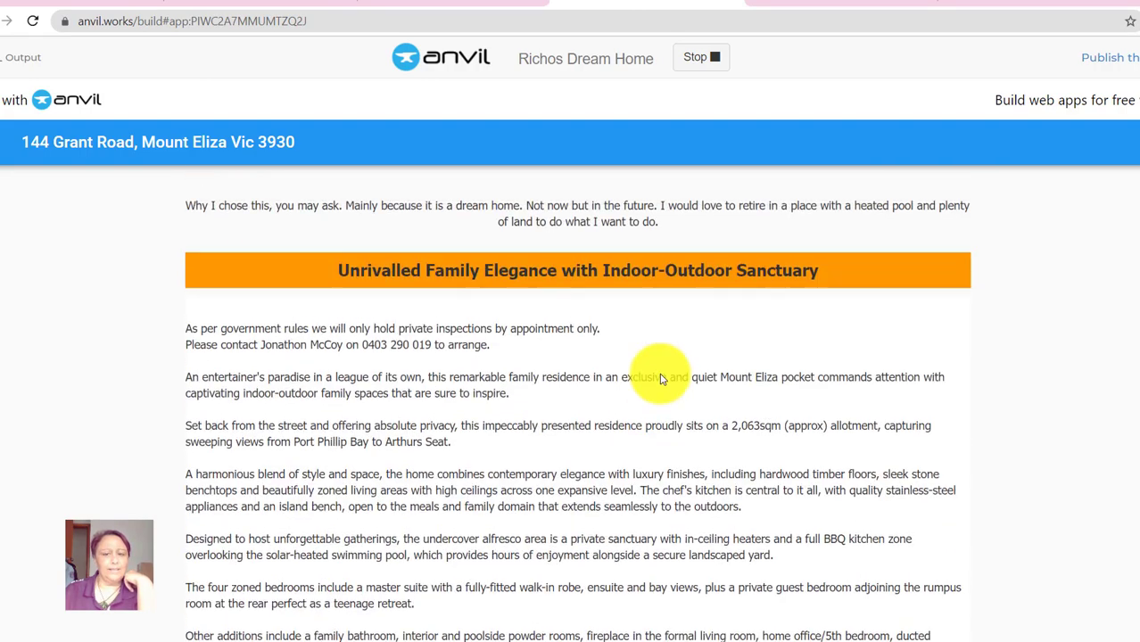
pyautogui.scroll(4, 662, 377)
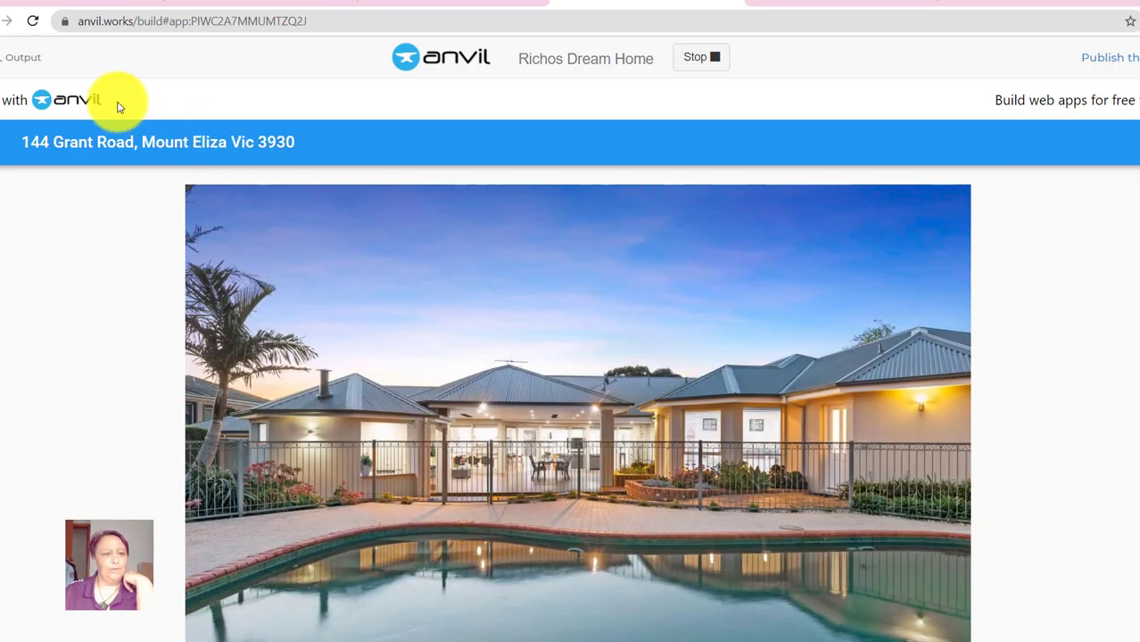
pyautogui.click(84, 101)
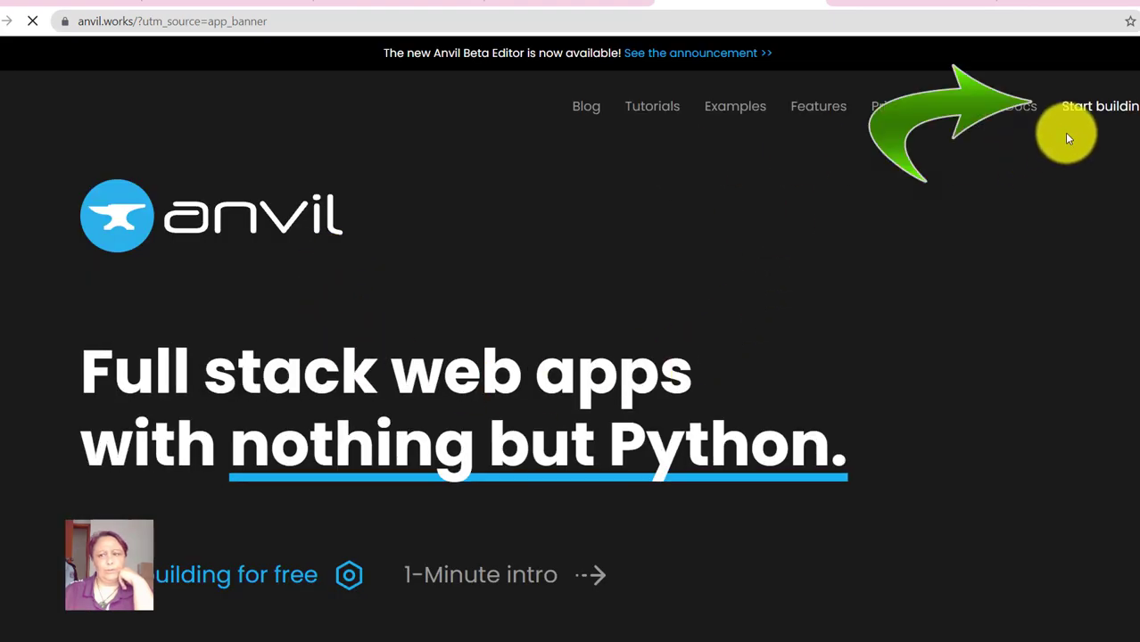
pyautogui.click(1107, 117)
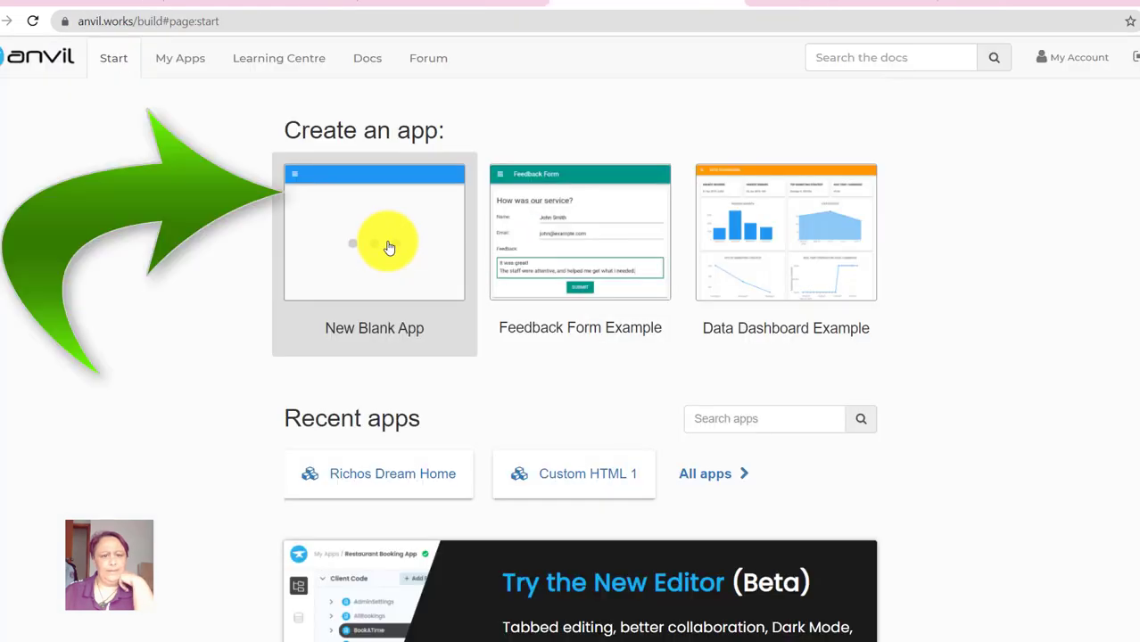
pyautogui.click(376, 250)
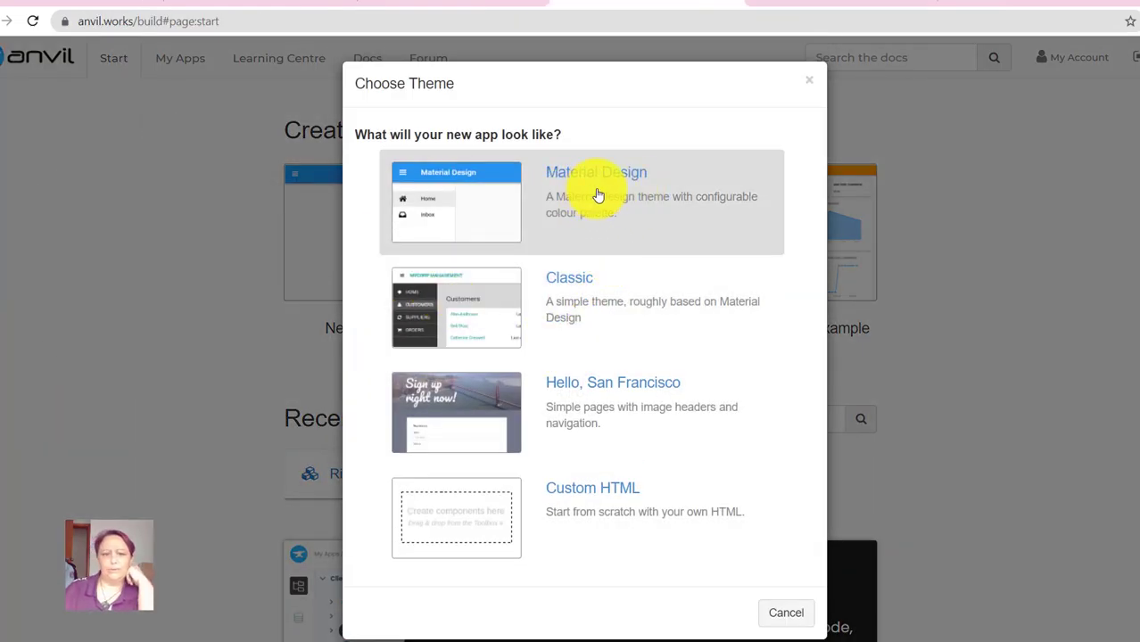
pyautogui.click(598, 196)
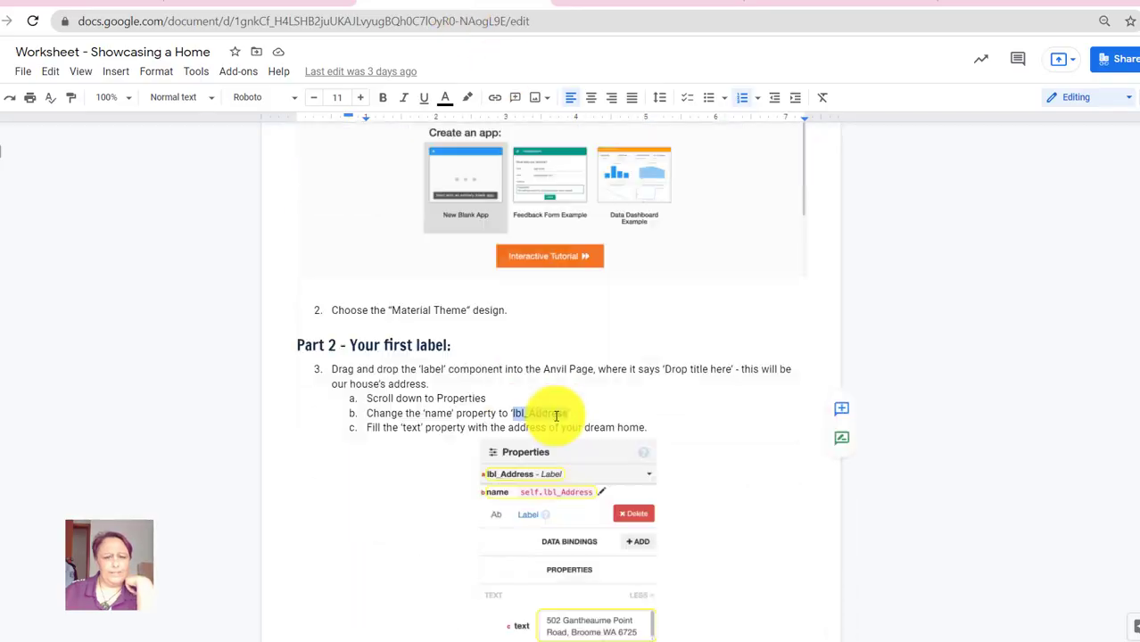
# - Read Part 2's label-naming instruction, then switch to the new Material Design 1 app
pyautogui.scroll(-2, 556, 415)
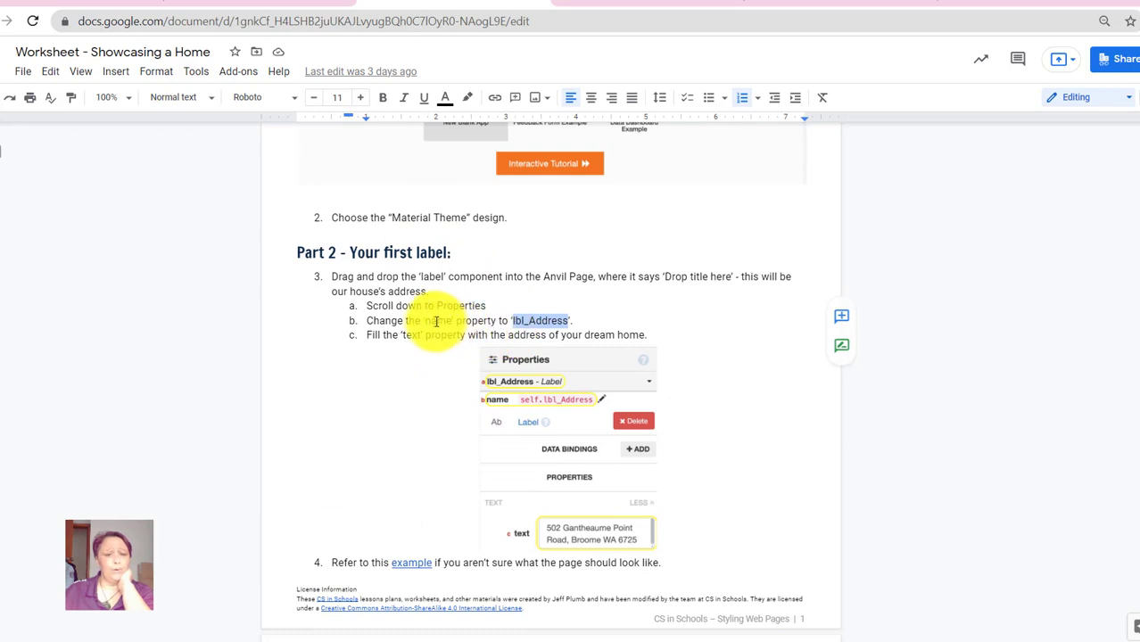
pyautogui.moveTo(426, 321); pyautogui.dragTo(540, 319)
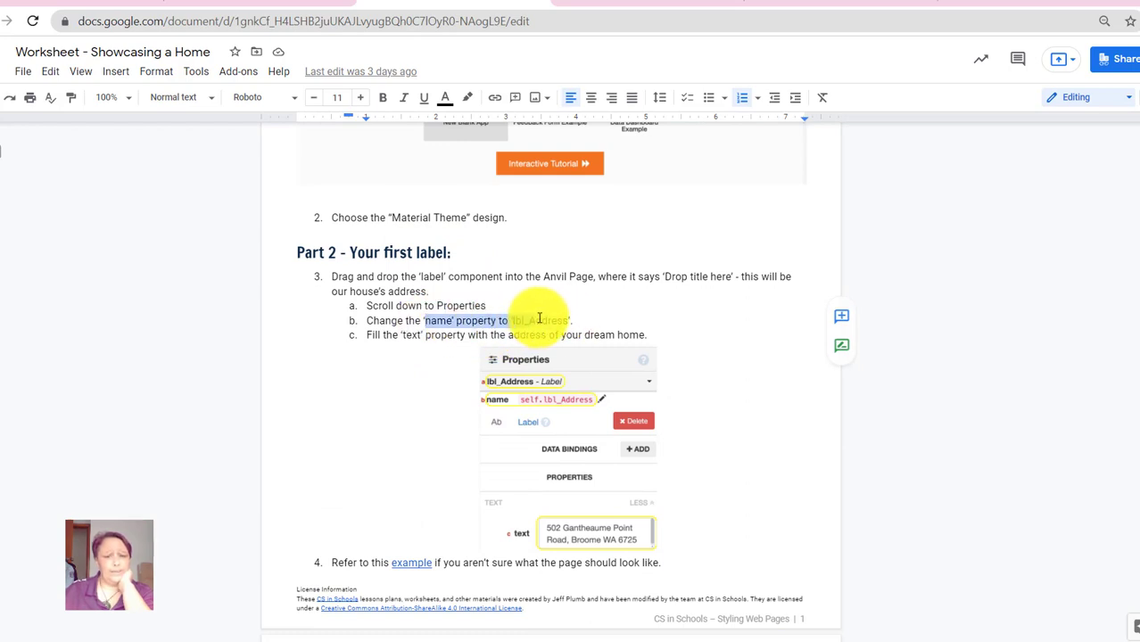
pyautogui.click(532, 320)
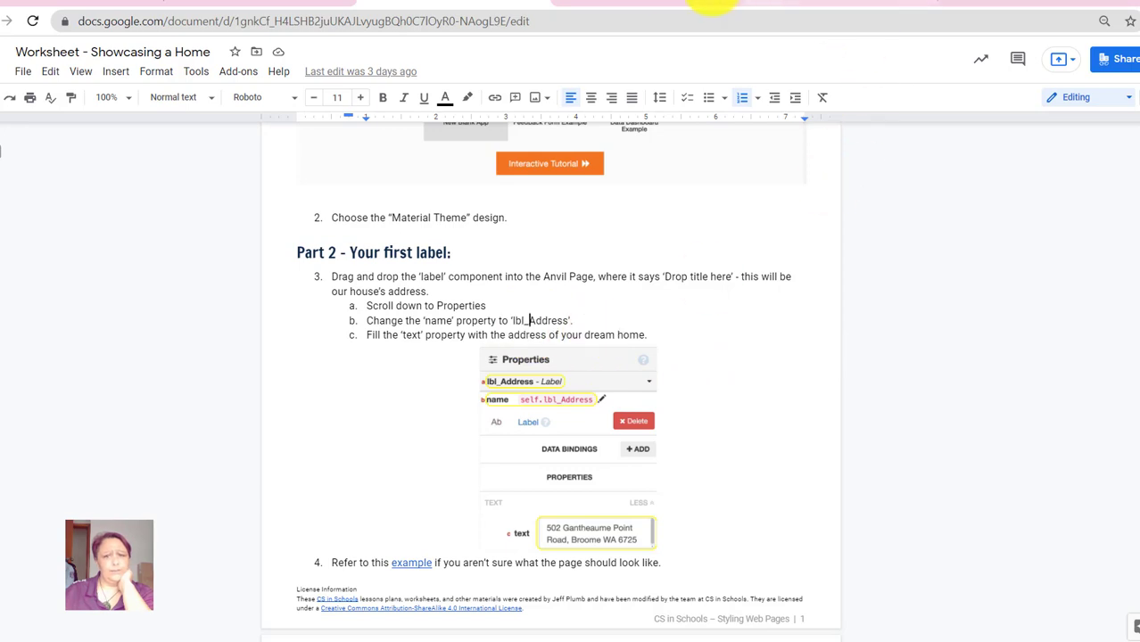
pyautogui.click(669, 4)
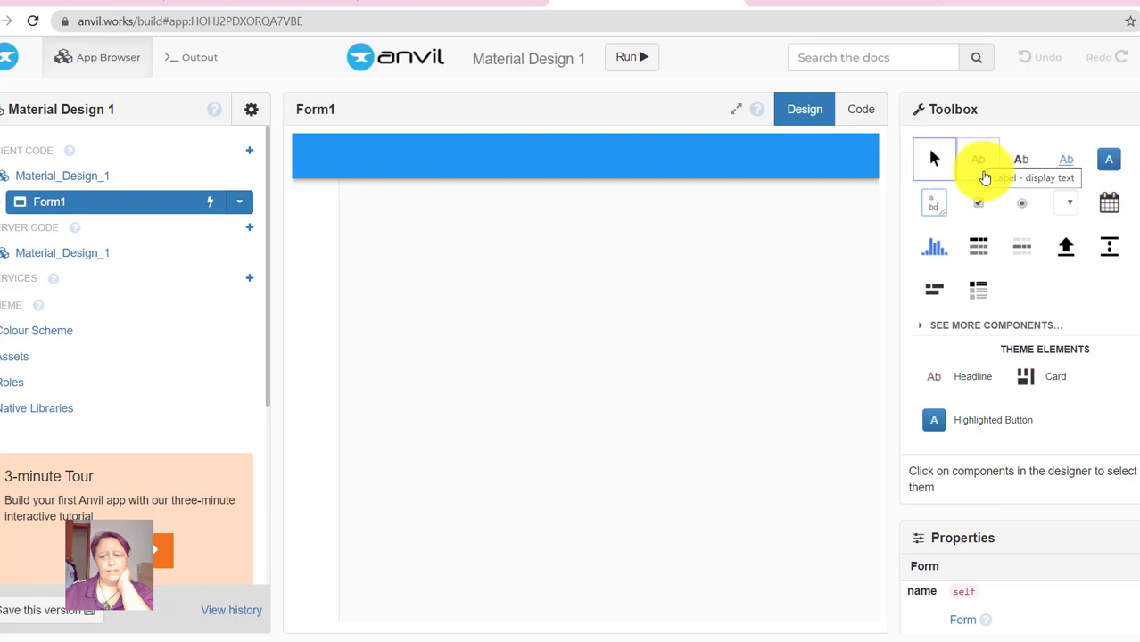
# - Add a Label to the form's title slot and rename it lbl_Address
pyautogui.moveTo(989, 180); pyautogui.dragTo(414, 157)
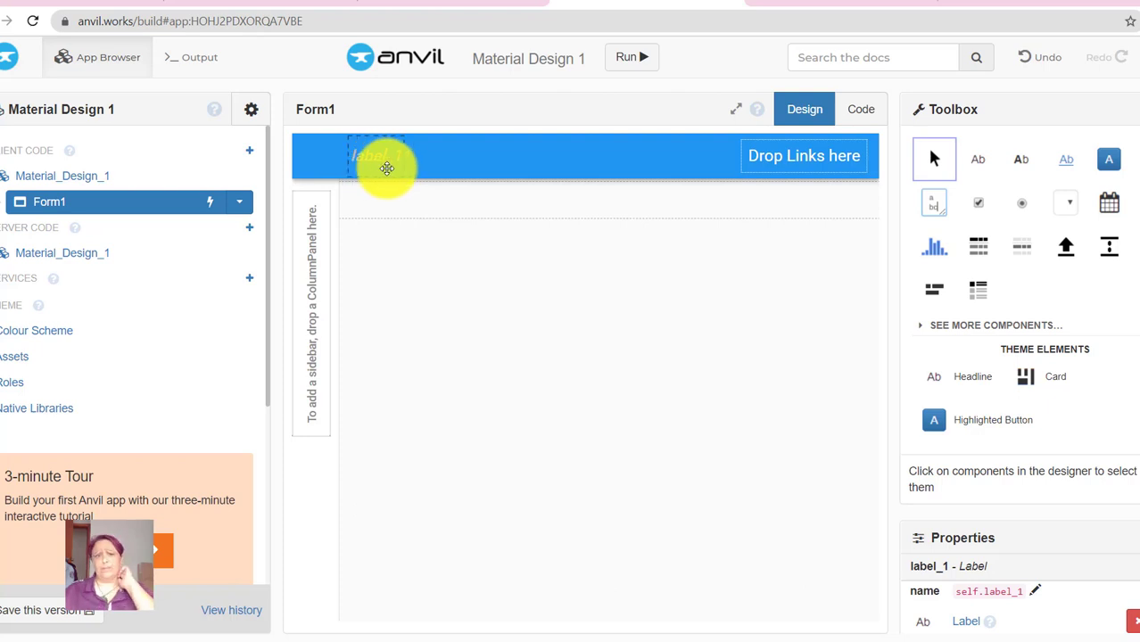
pyautogui.scroll(-2, 1066, 500)
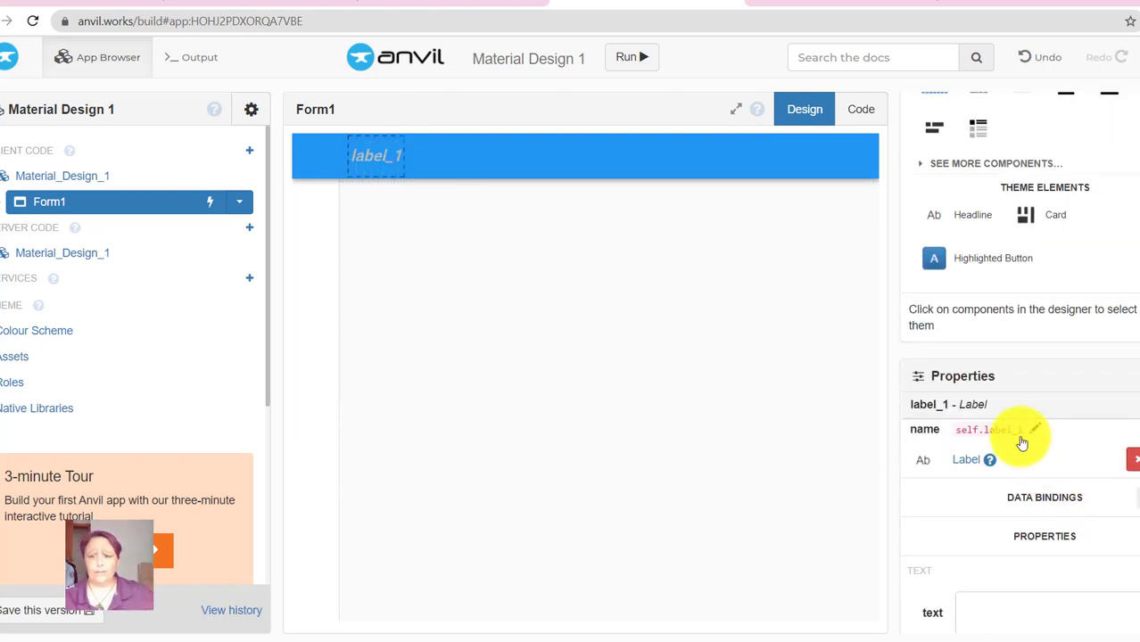
pyautogui.click(1033, 432)
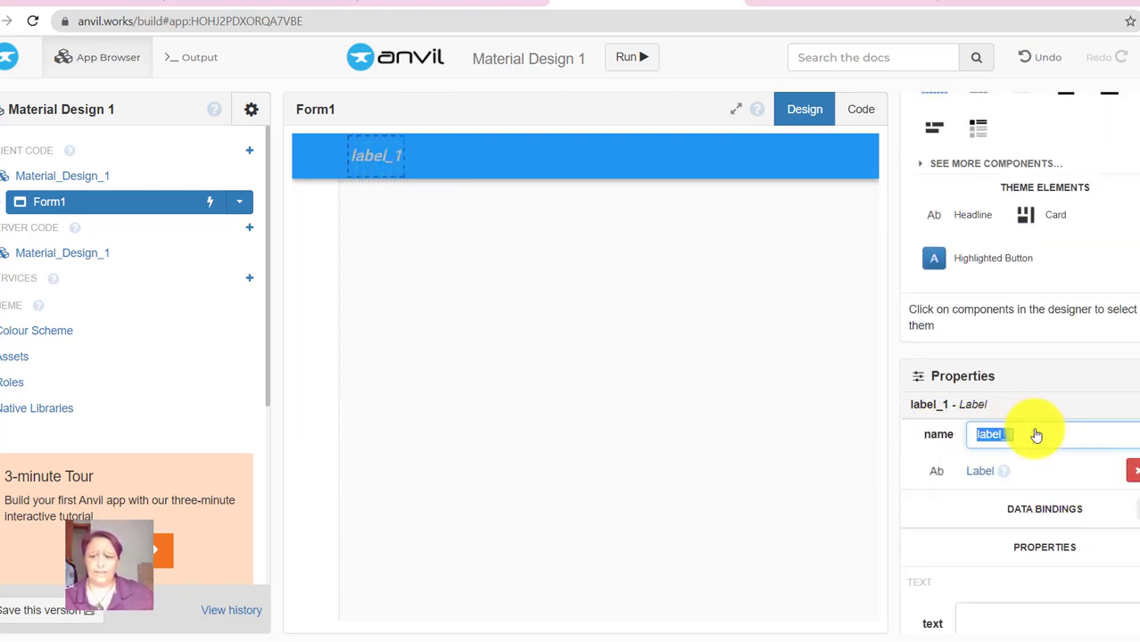
pyautogui.press('BackSpace')
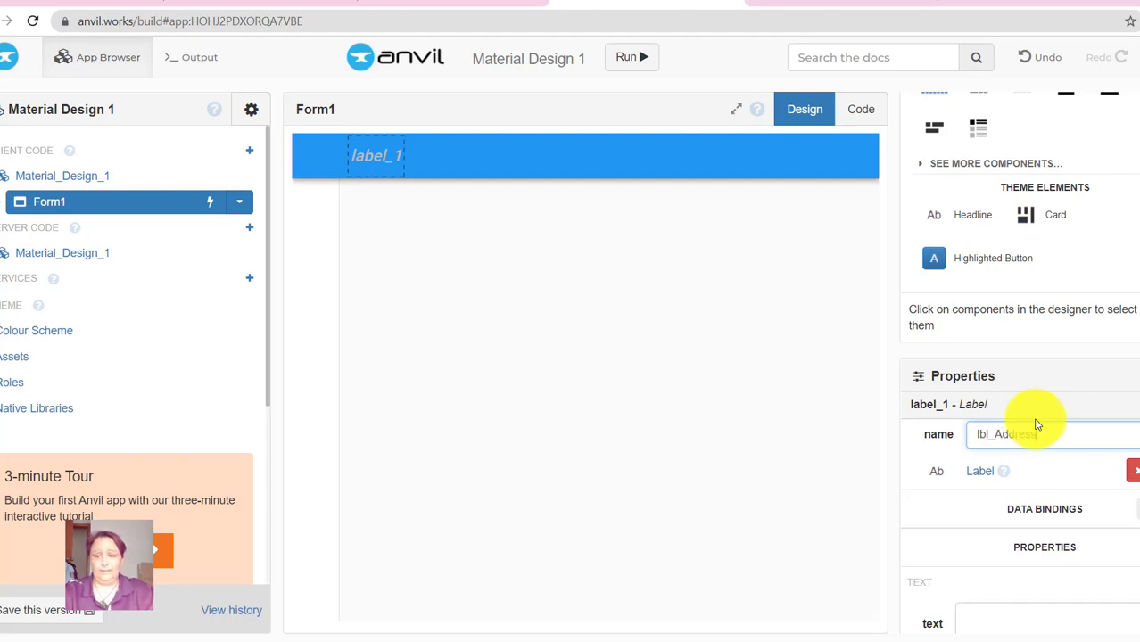
pyautogui.press('Return')
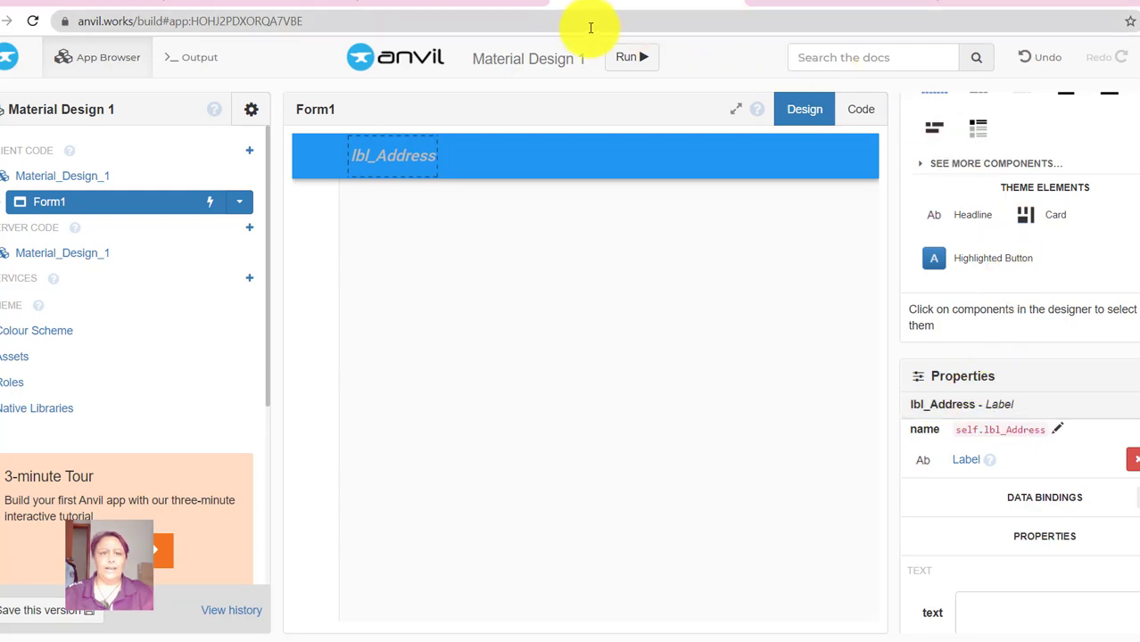
pyautogui.click(512, 6)
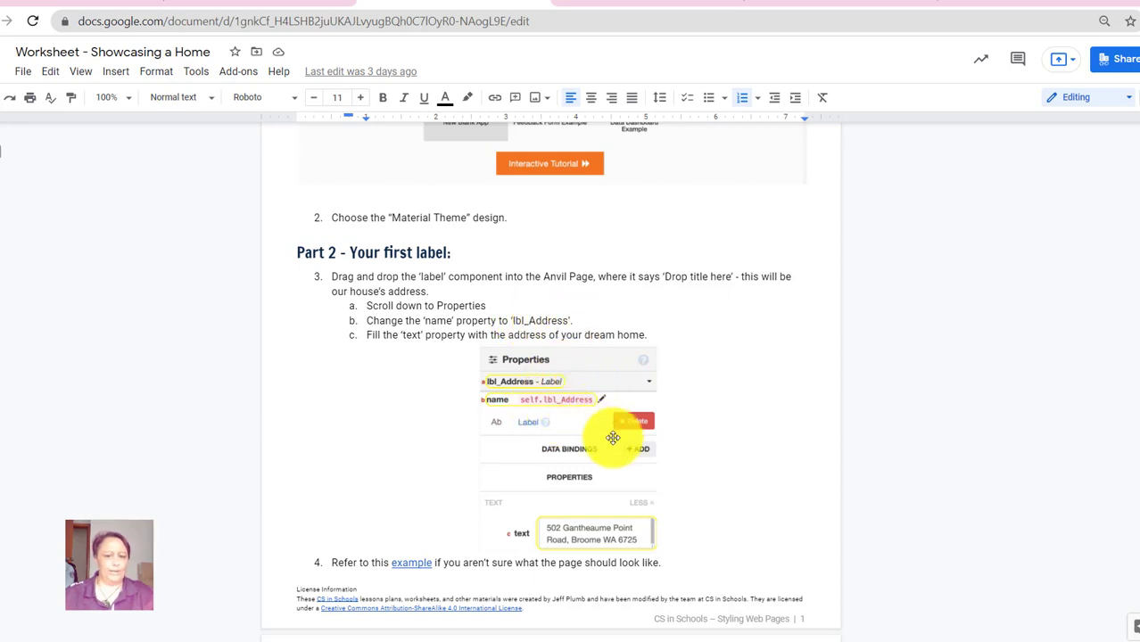
pyautogui.scroll(-1, 536, 486)
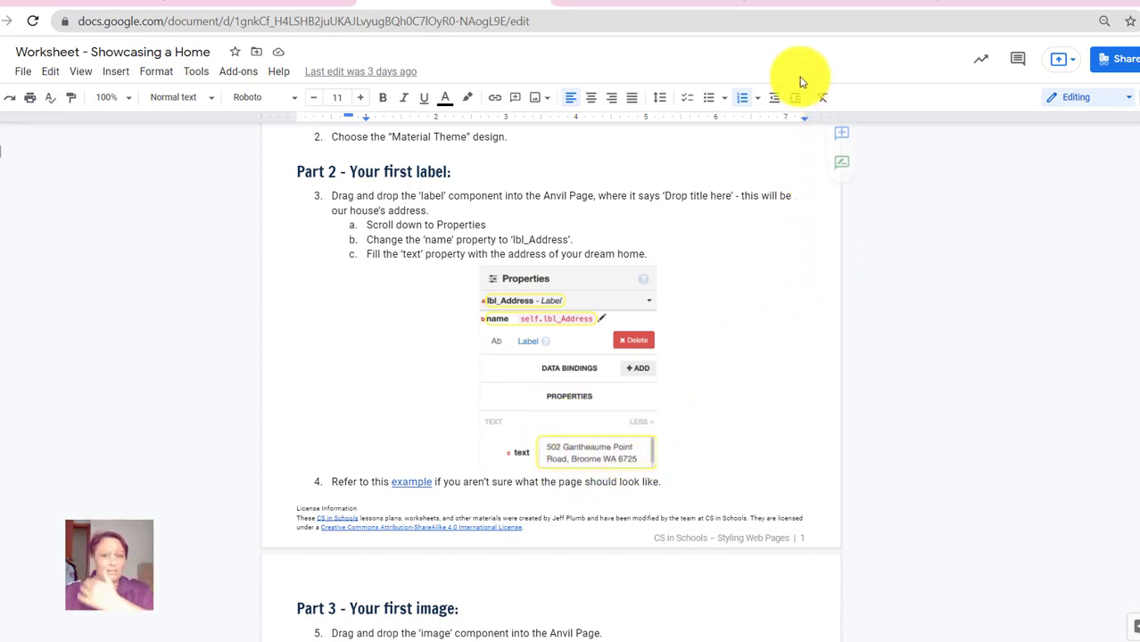
pyautogui.click(800, 4)
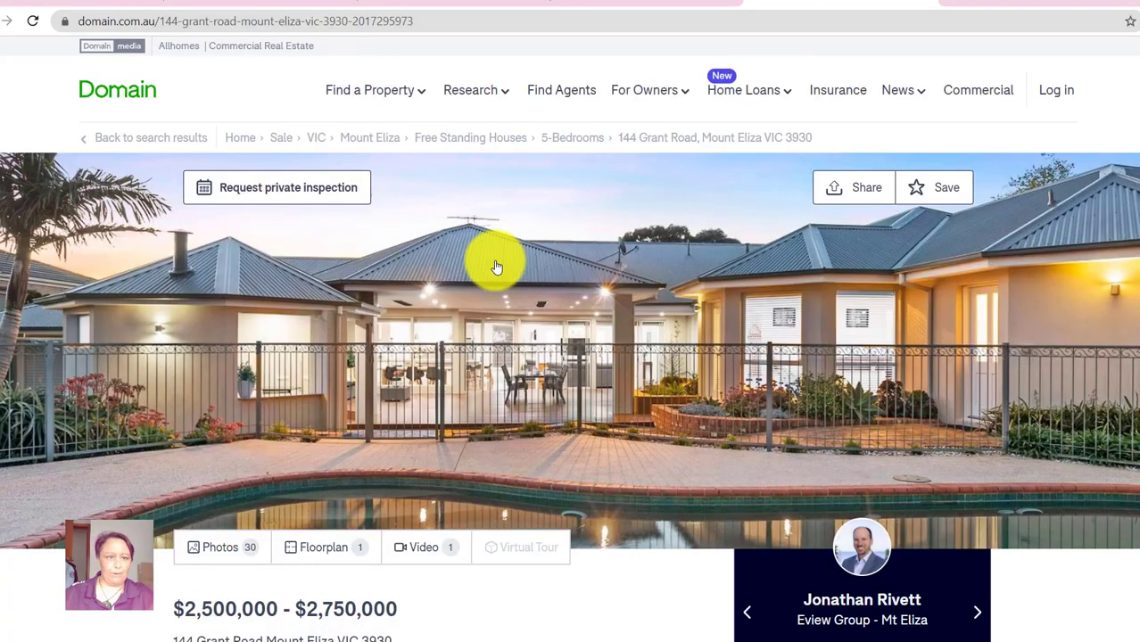
pyautogui.scroll(-1, 551, 459)
pyautogui.scroll(-2, 551, 459)
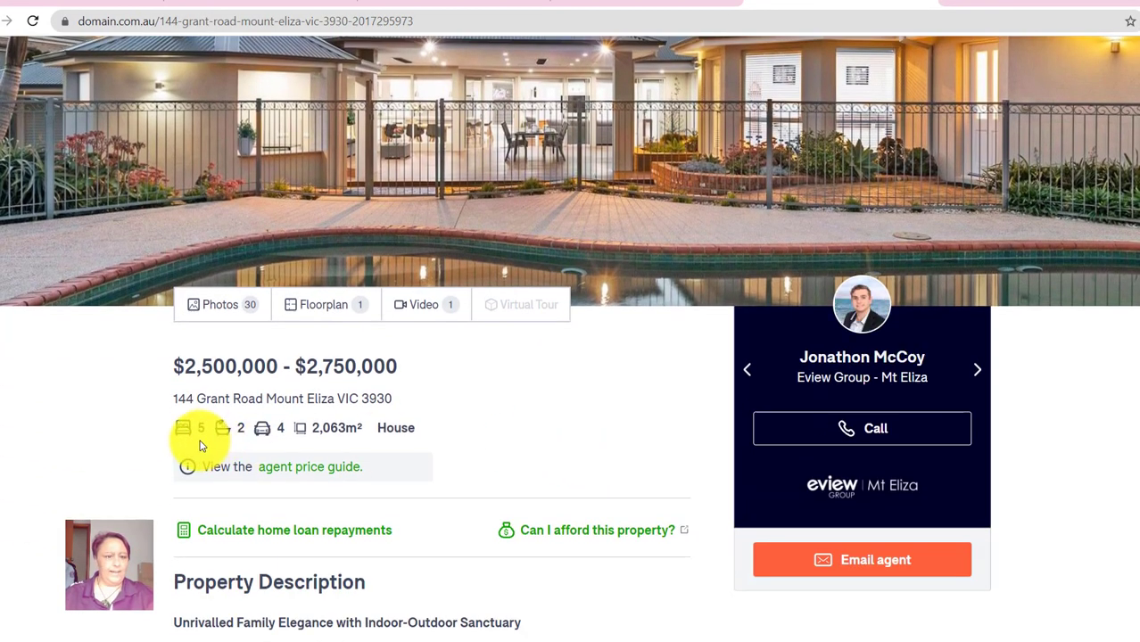
pyautogui.moveTo(175, 402); pyautogui.dragTo(384, 397)
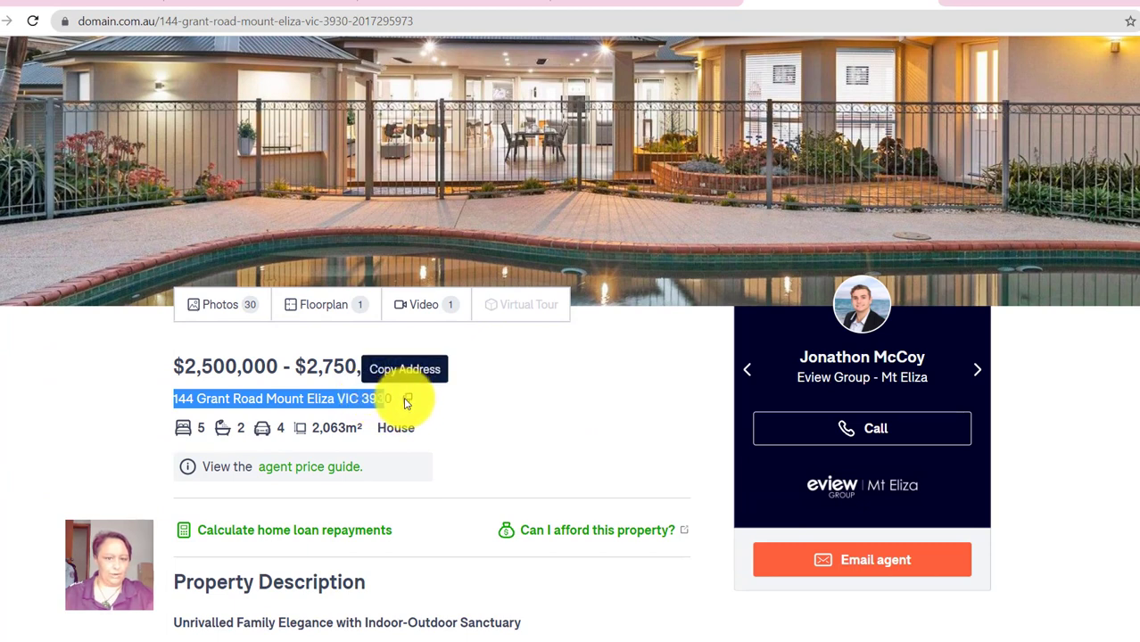
pyautogui.click(408, 400)
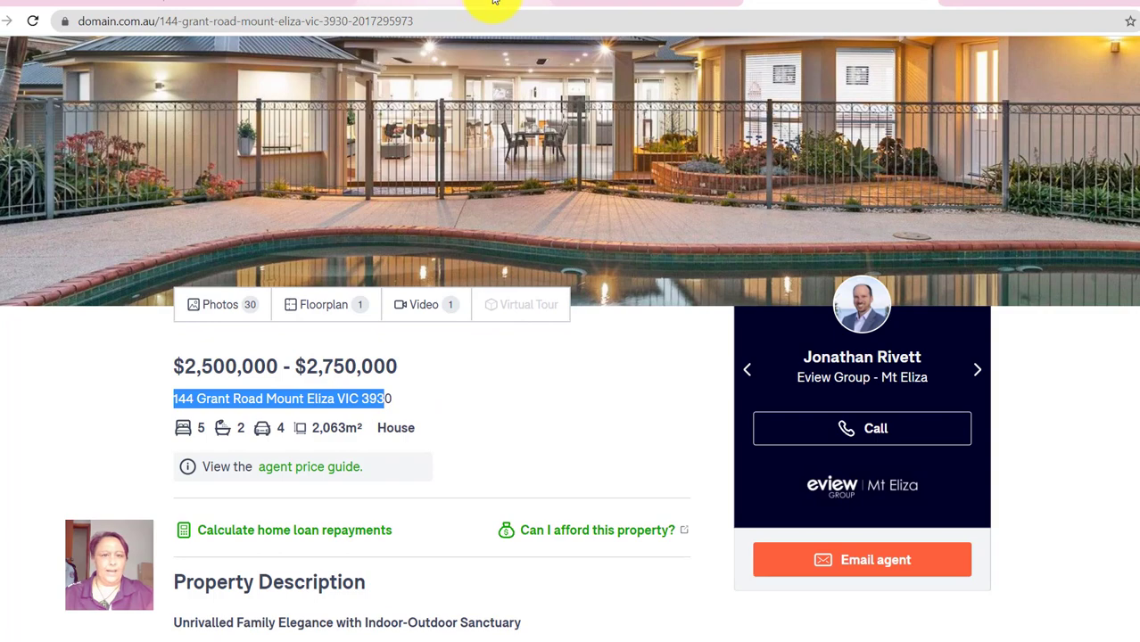
pyautogui.click(604, 5)
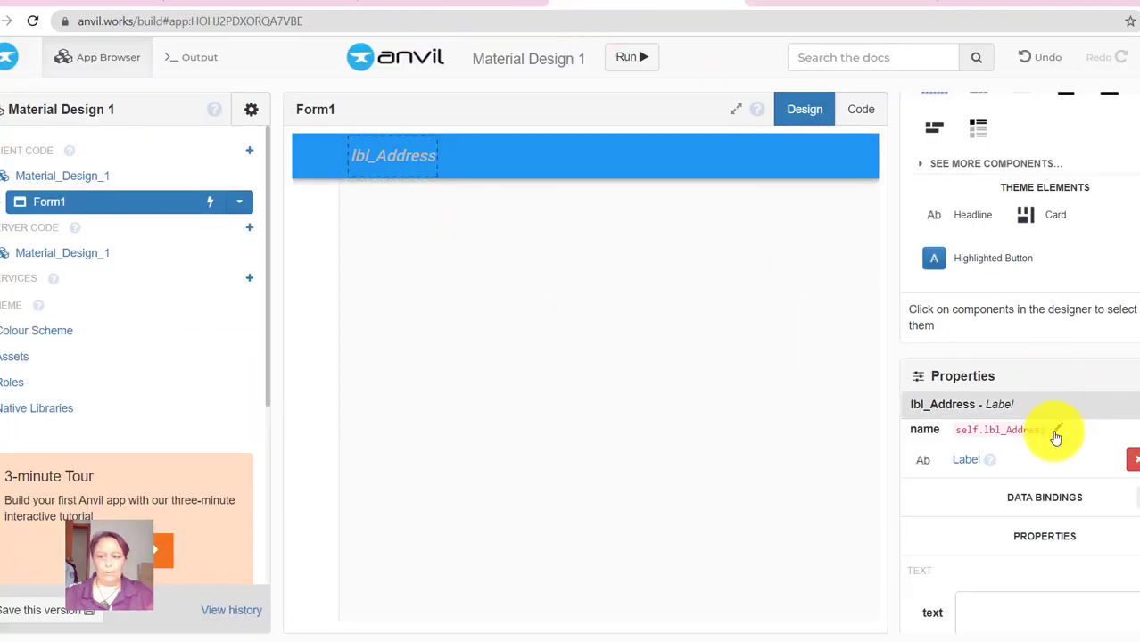
# - Paste the copied address as lbl_Address's text
pyautogui.scroll(-1, 1079, 511)
pyautogui.scroll(-2, 1079, 511)
pyautogui.click(987, 451)
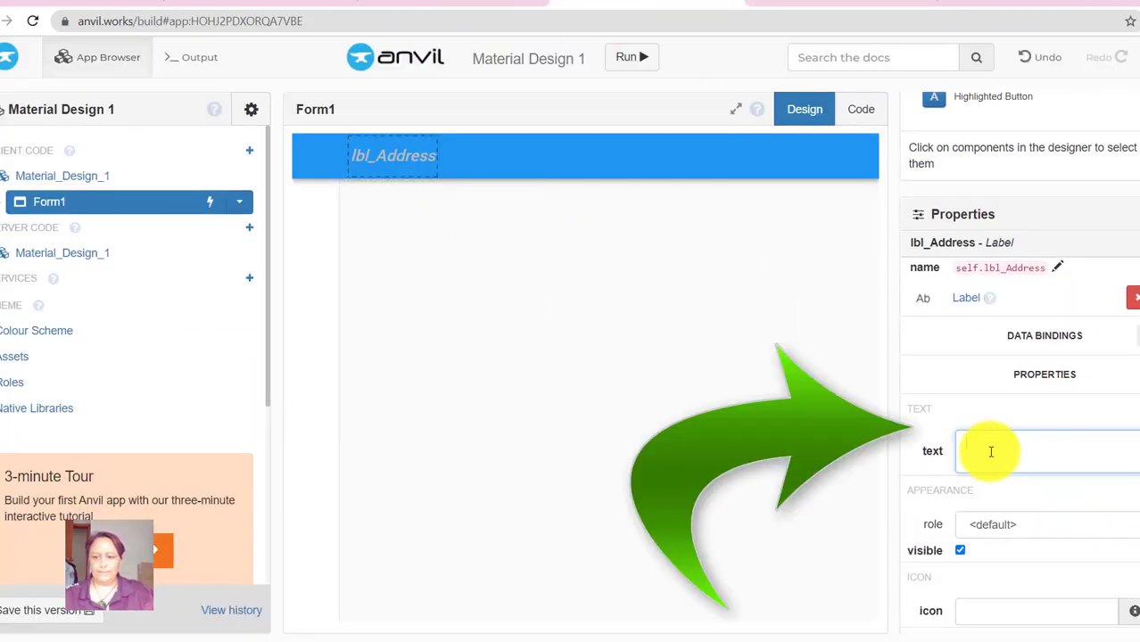
pyautogui.hotkey('ctrl', 'v')
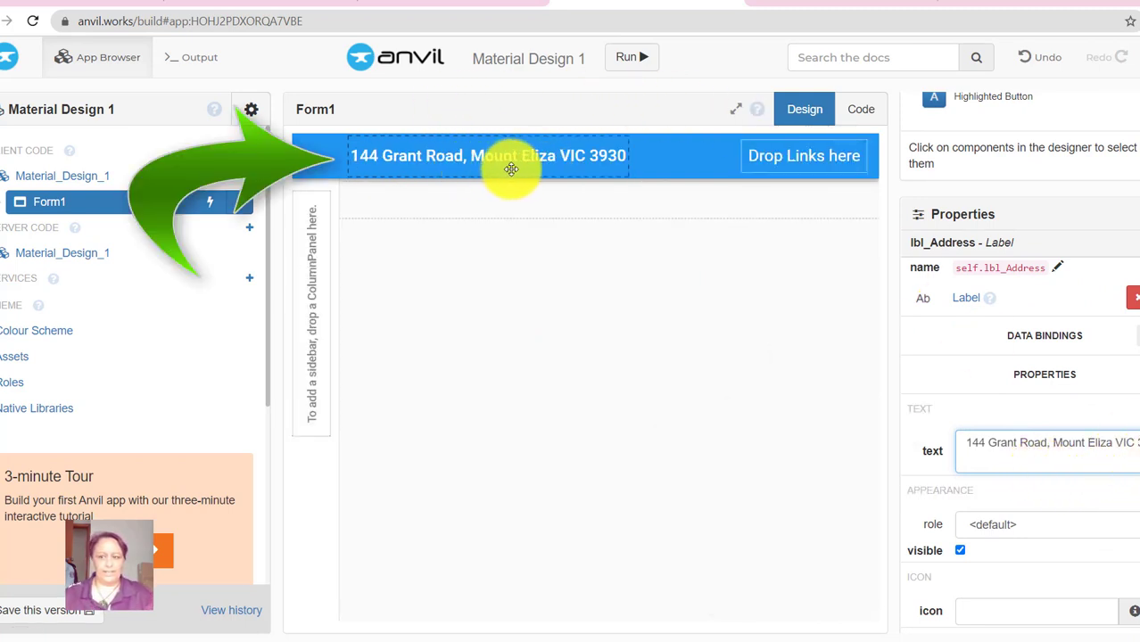
# - Expand lbl_Address's Layout spacing options, then return to the worksheet
pyautogui.scroll(-3, 1017, 428)
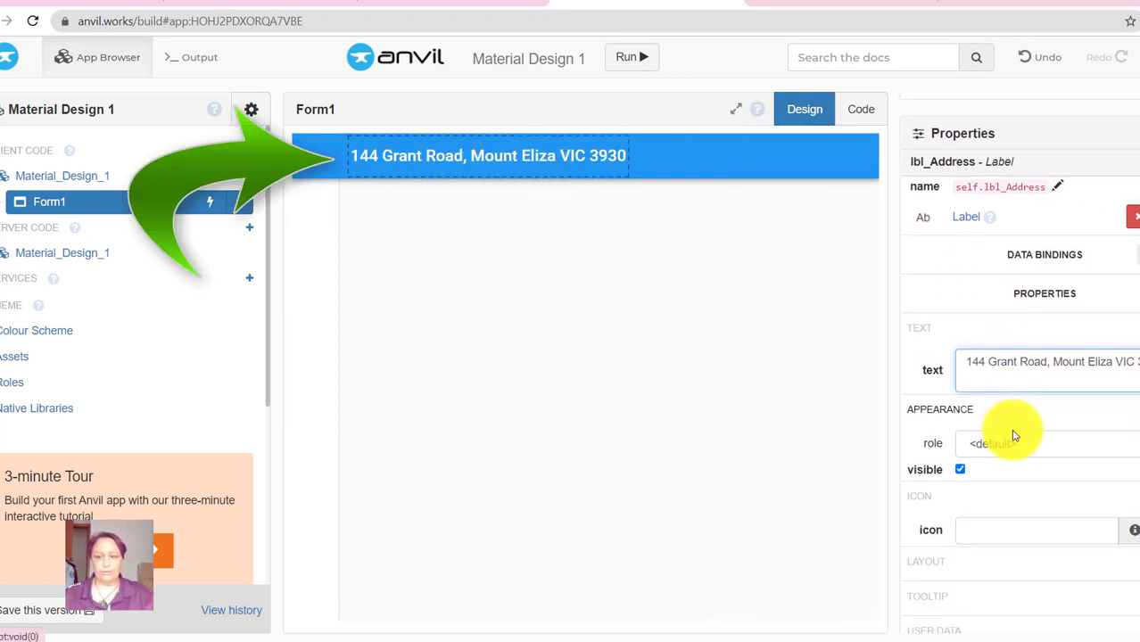
pyautogui.click(1117, 483)
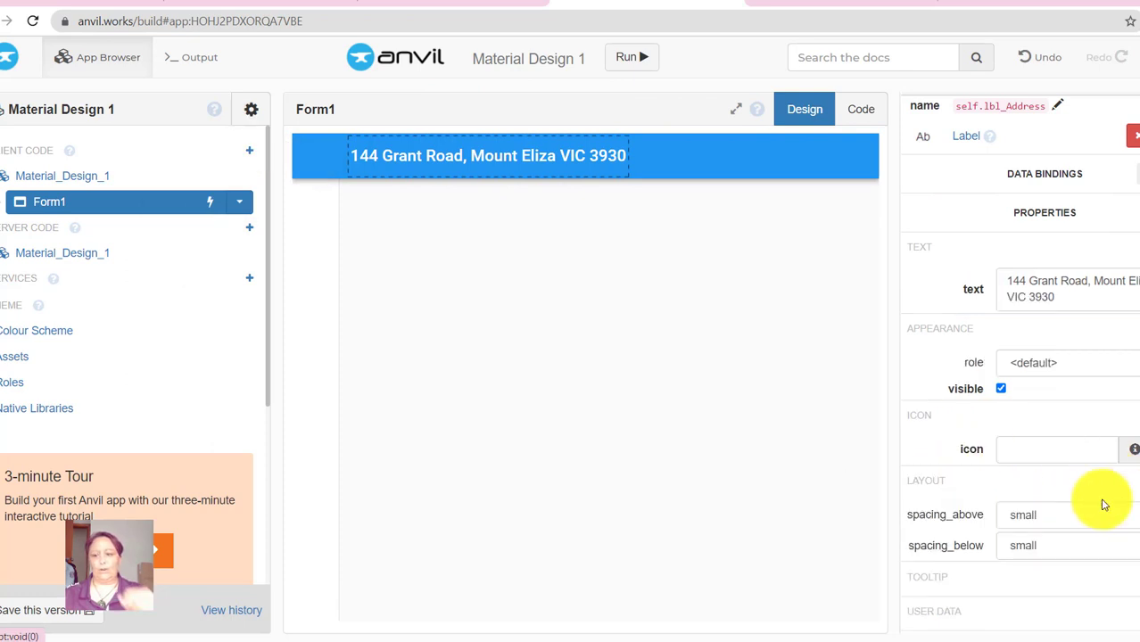
pyautogui.scroll(-2, 1005, 522)
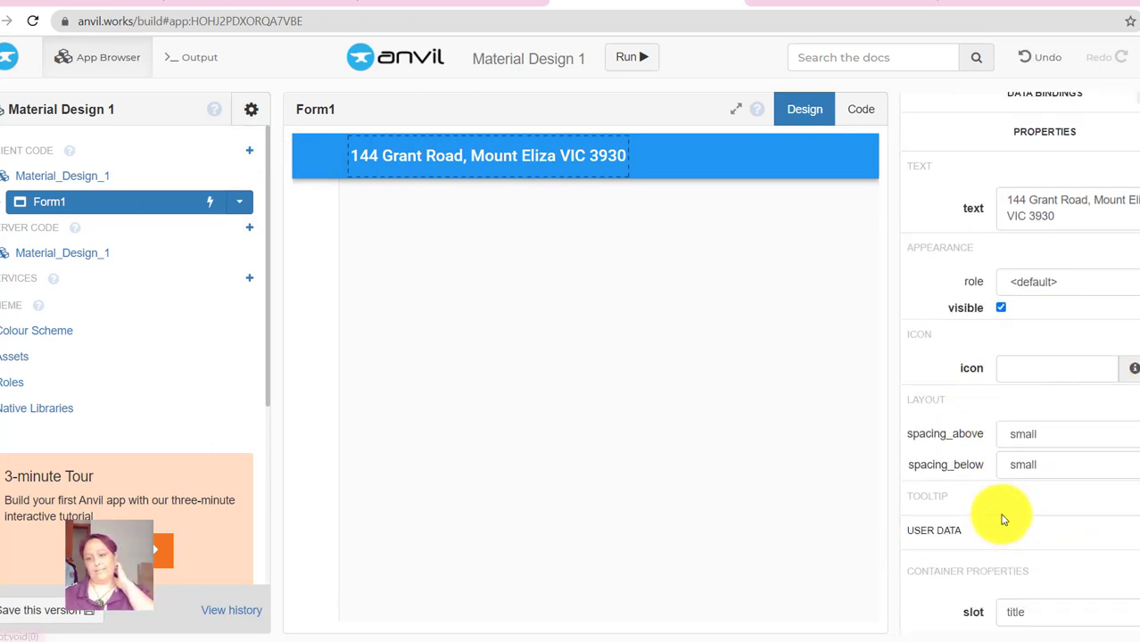
pyautogui.scroll(2, 1053, 337)
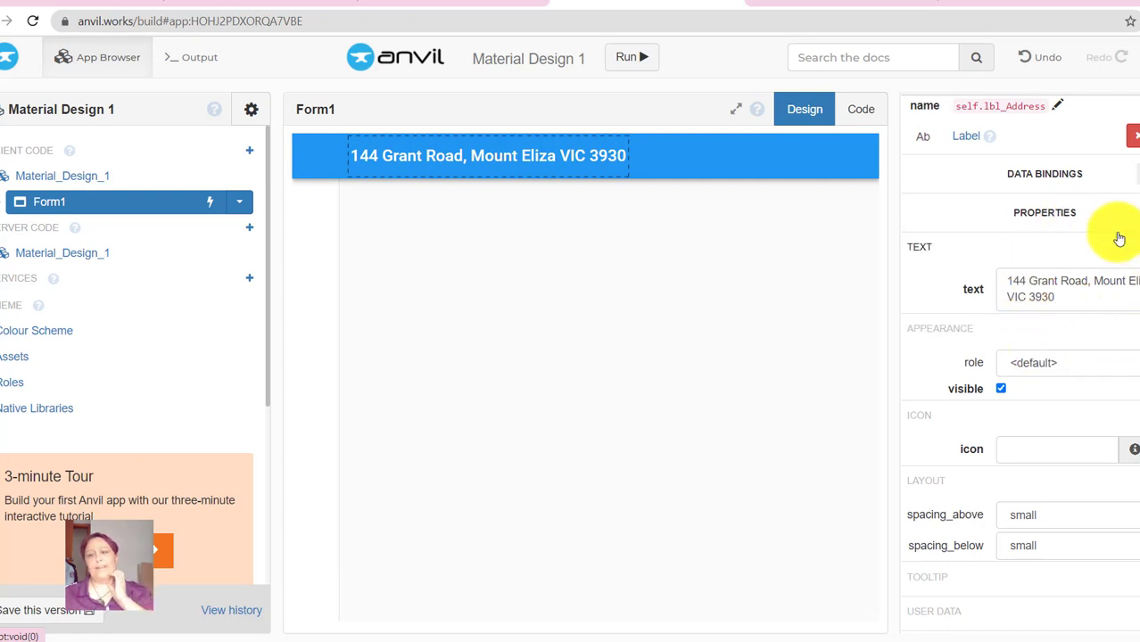
pyautogui.scroll(1, 1106, 245)
pyautogui.scroll(4, 1105, 246)
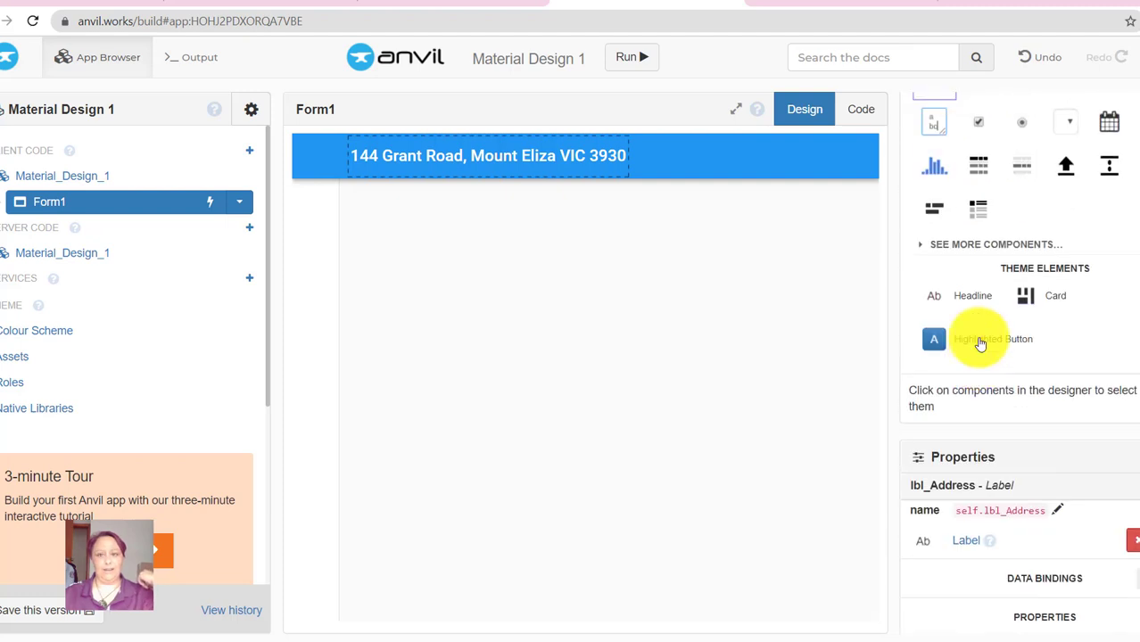
pyautogui.scroll(6, 961, 338)
pyautogui.scroll(2, 968, 301)
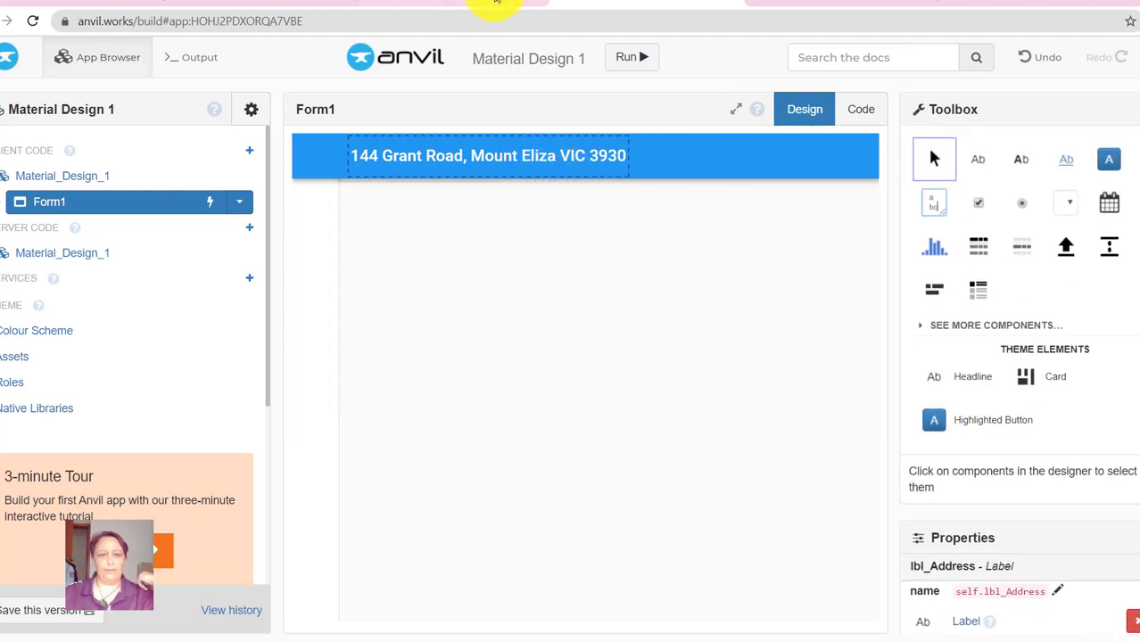
pyautogui.click(510, 3)
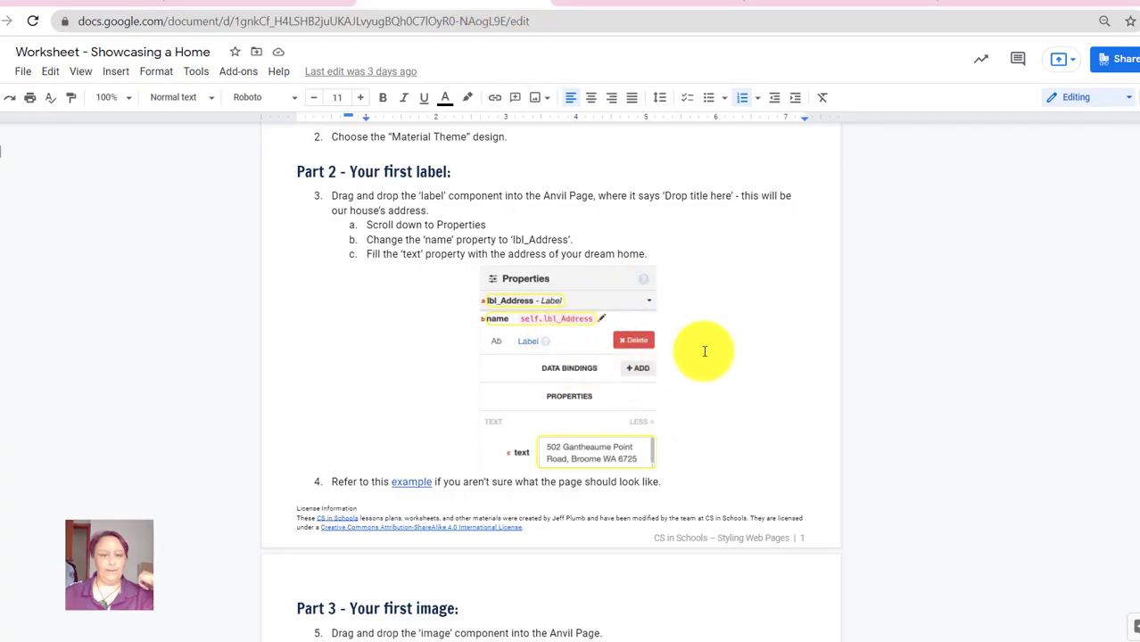
# - Open the worksheet's example dream-home app in a new tab
pyautogui.scroll(-3, 705, 348)
pyautogui.click(410, 239)
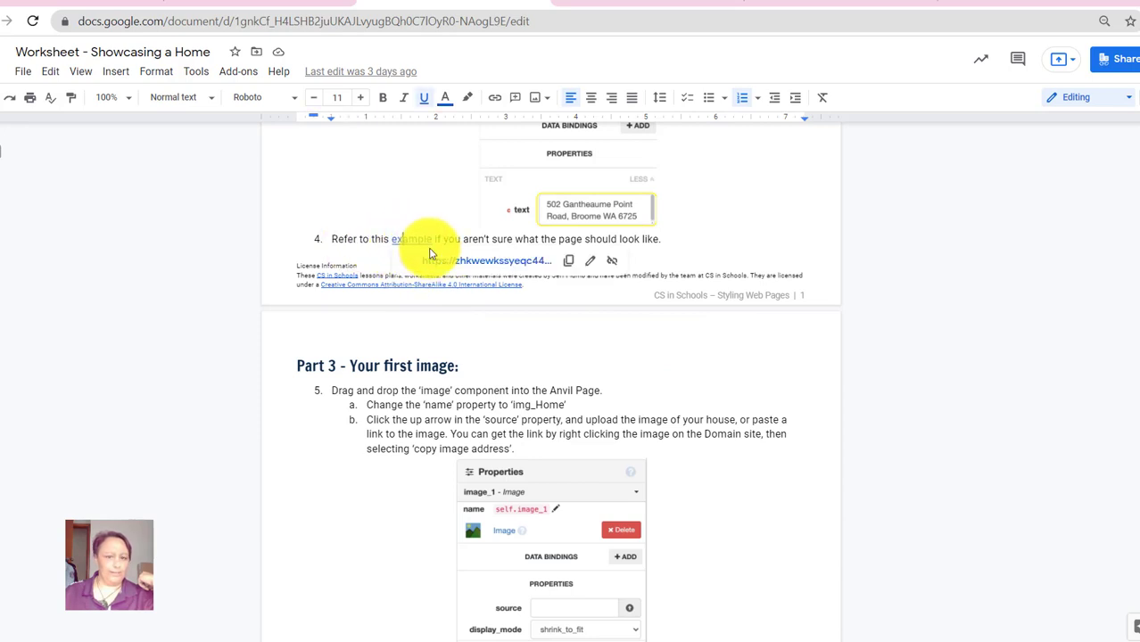
pyautogui.click(491, 261)
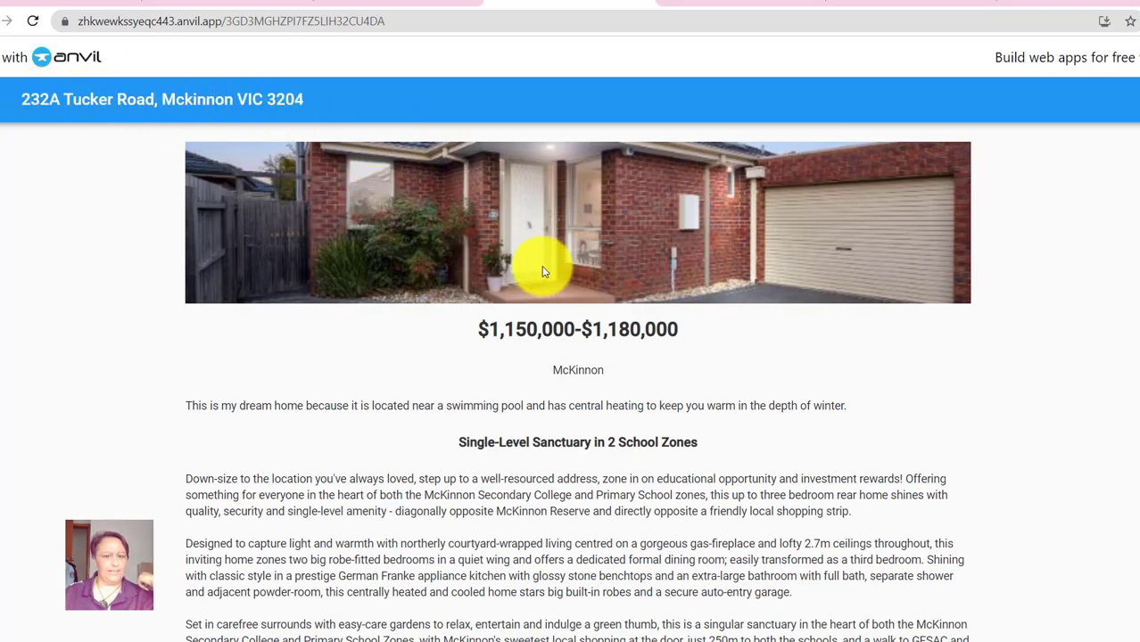
pyautogui.click(642, 2)
# - Read step 5a about naming the image img_Home, then return to Anvil
pyautogui.scroll(-2, 679, 391)
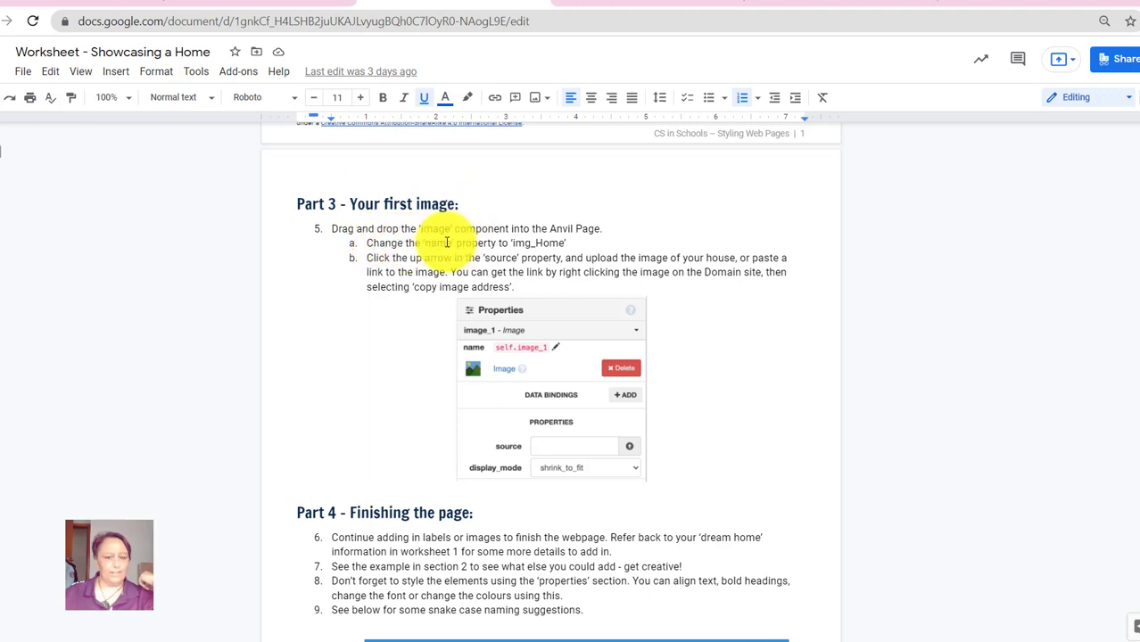
pyautogui.moveTo(431, 244); pyautogui.dragTo(556, 244)
pyautogui.click(560, 244)
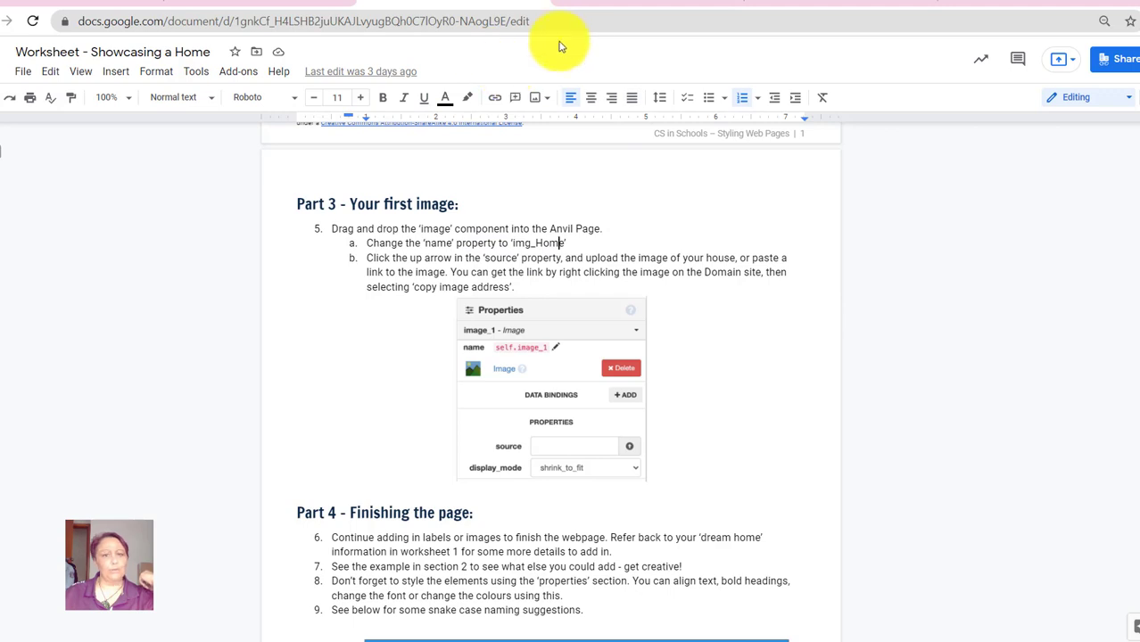
pyautogui.click(606, 4)
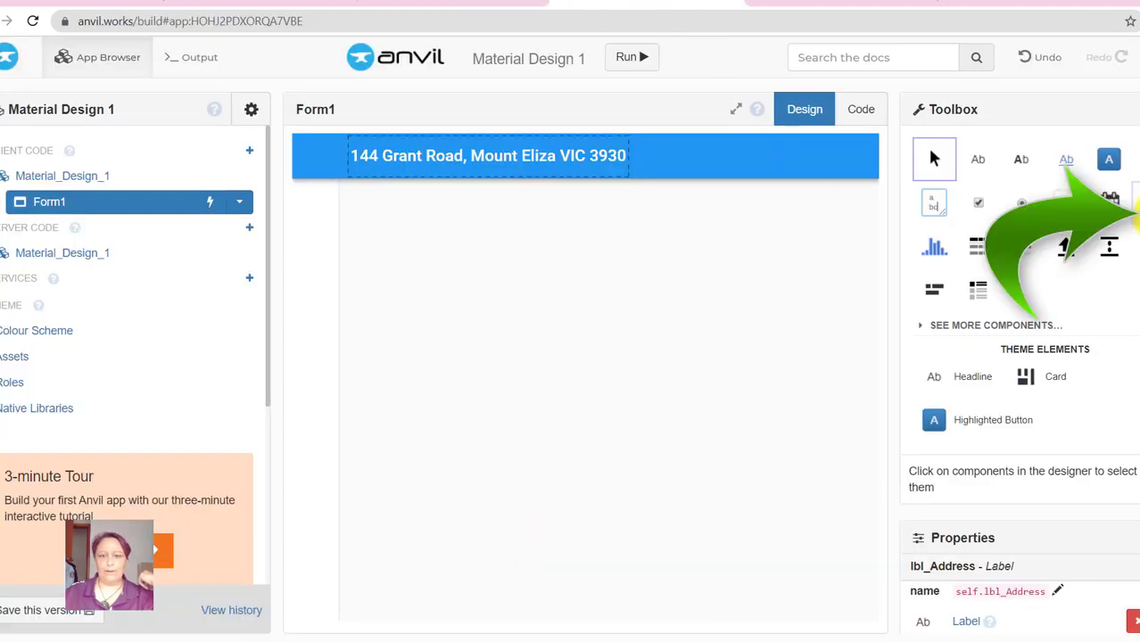
# - Place an Image component below the address heading and rename it lbl_Image
pyautogui.moveTo(1131, 201); pyautogui.dragTo(598, 242)
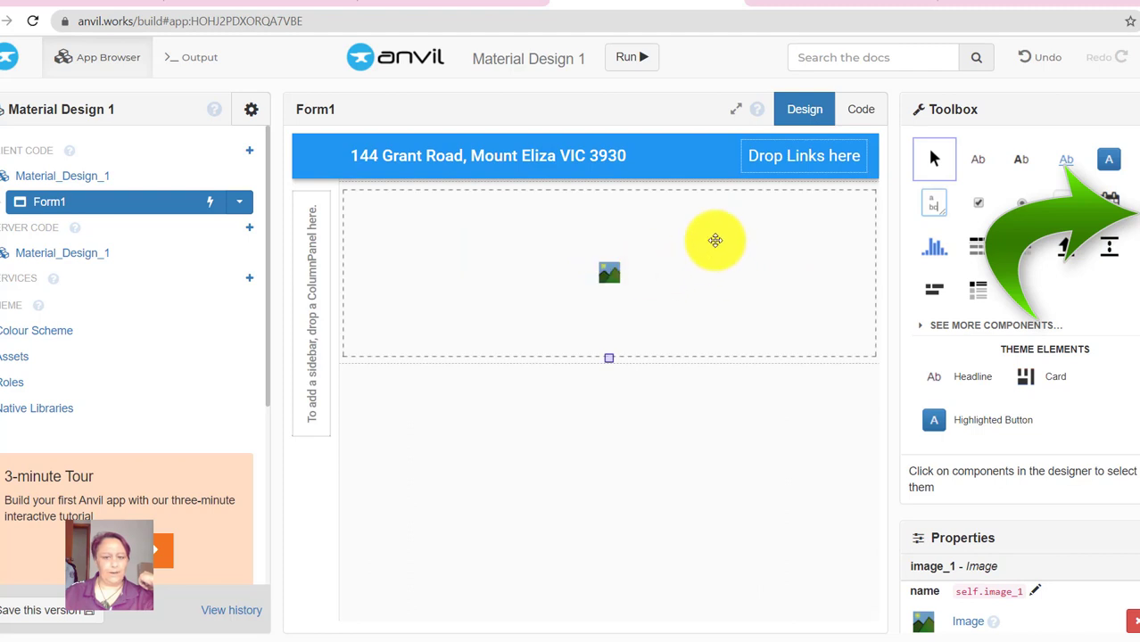
pyautogui.scroll(-3, 1069, 432)
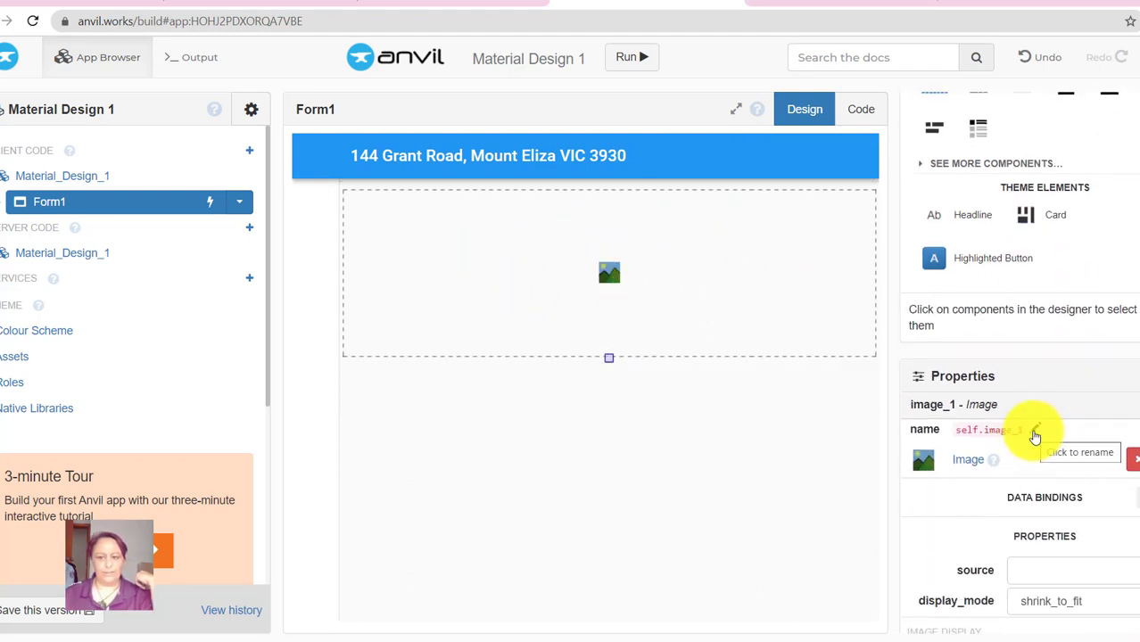
pyautogui.click(1035, 435)
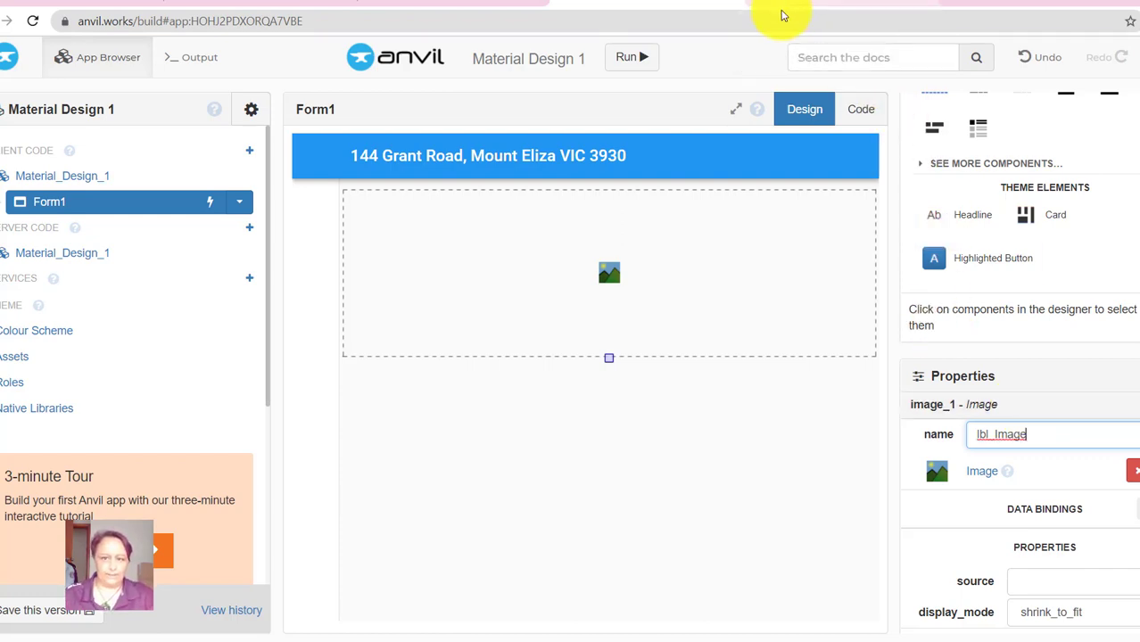
pyautogui.click(784, 5)
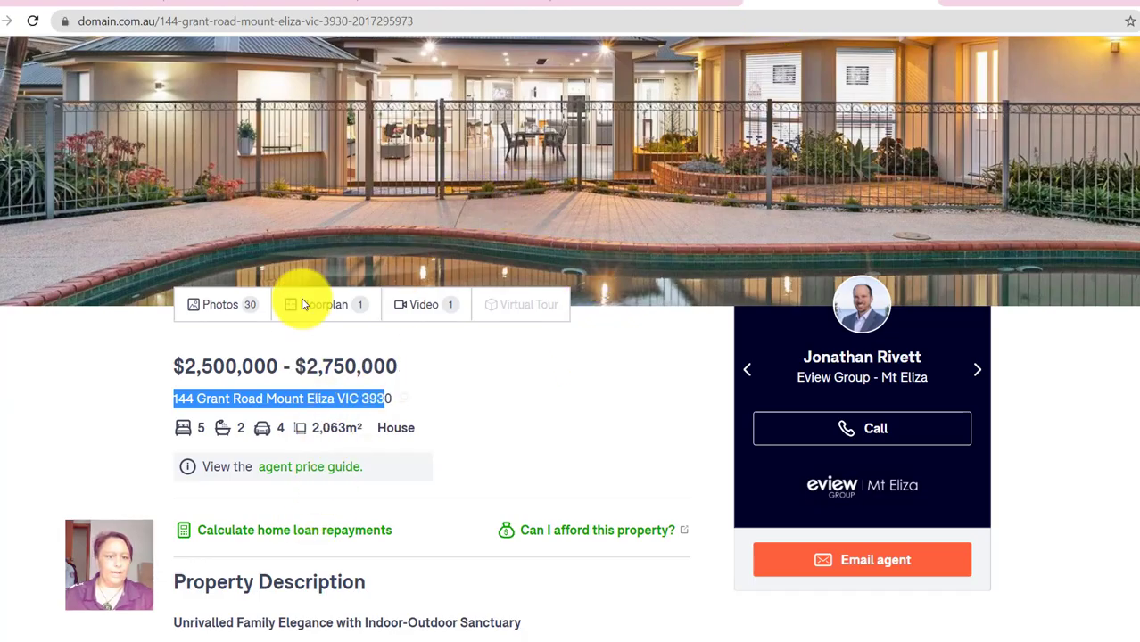
# - Open the pool photo full-screen in the listing's gallery and copy its image address
pyautogui.click(223, 309)
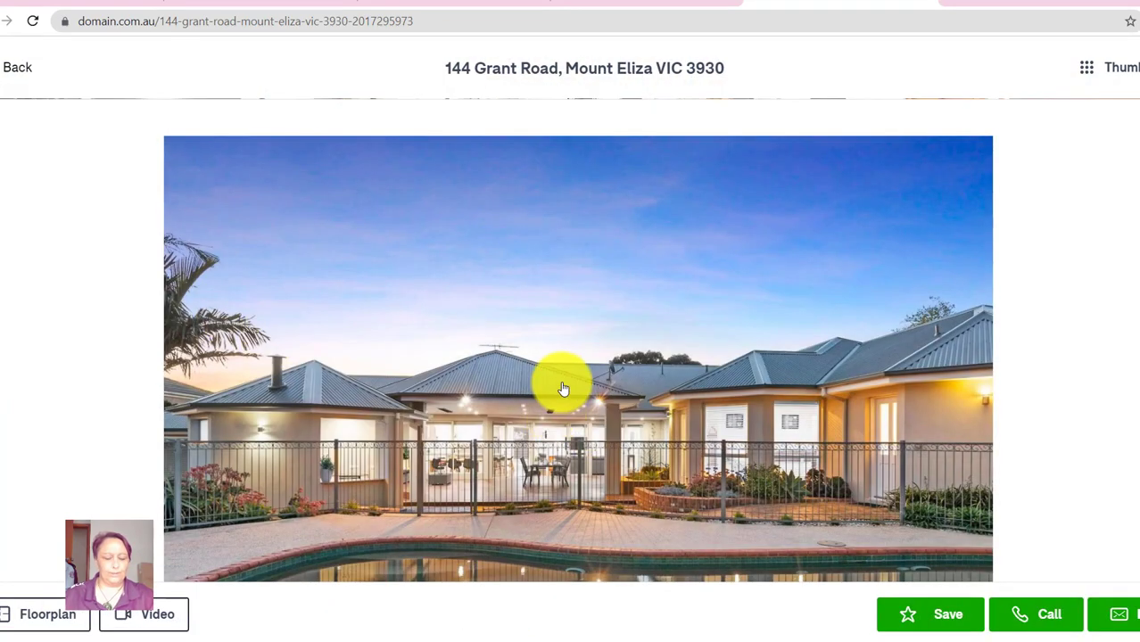
pyautogui.rightClick(562, 388)
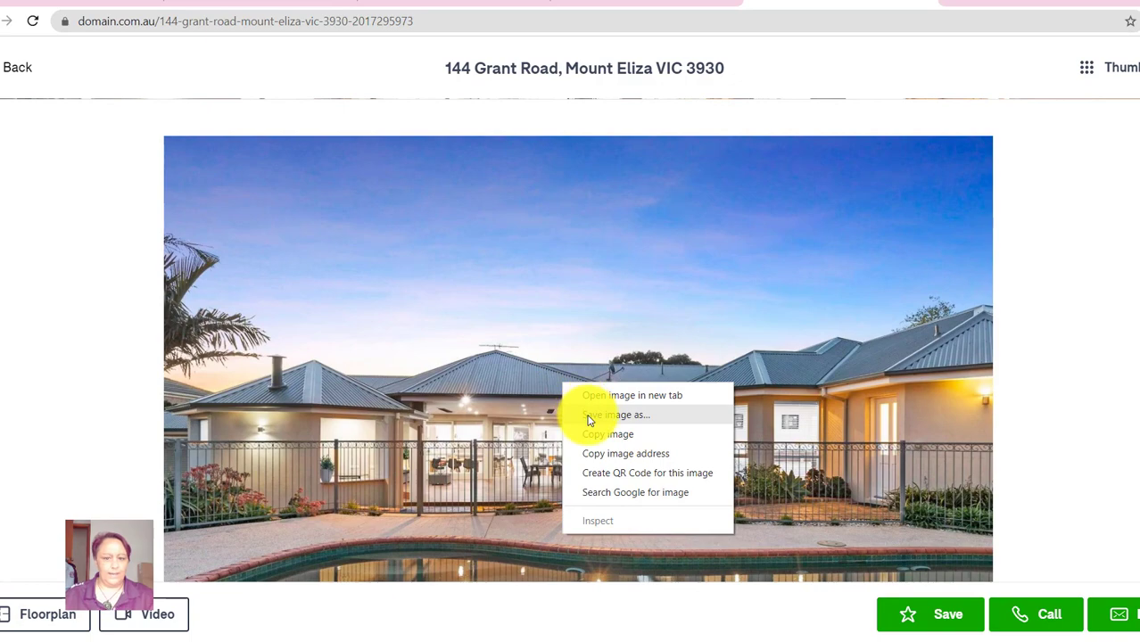
pyautogui.click(580, 338)
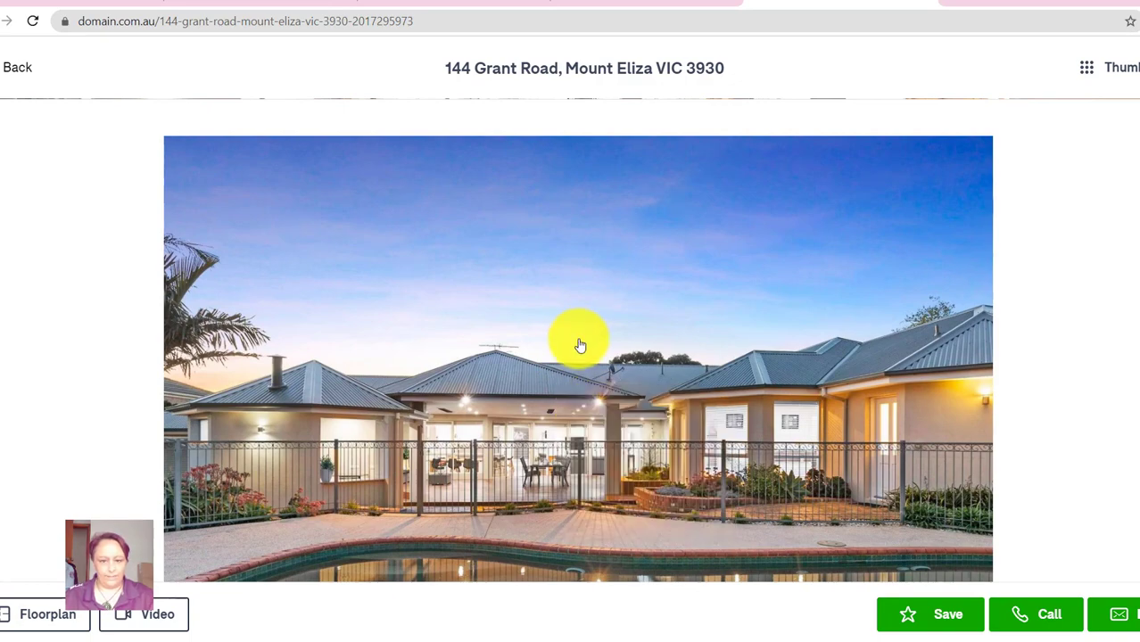
pyautogui.click(580, 342)
pyautogui.rightClick(580, 340)
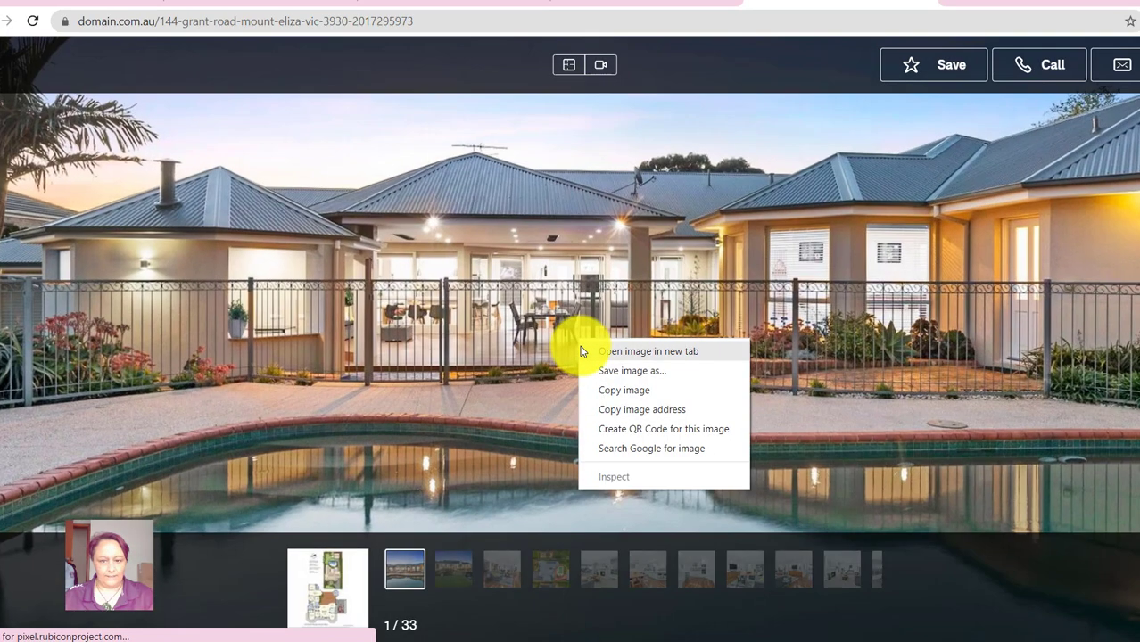
pyautogui.click(648, 411)
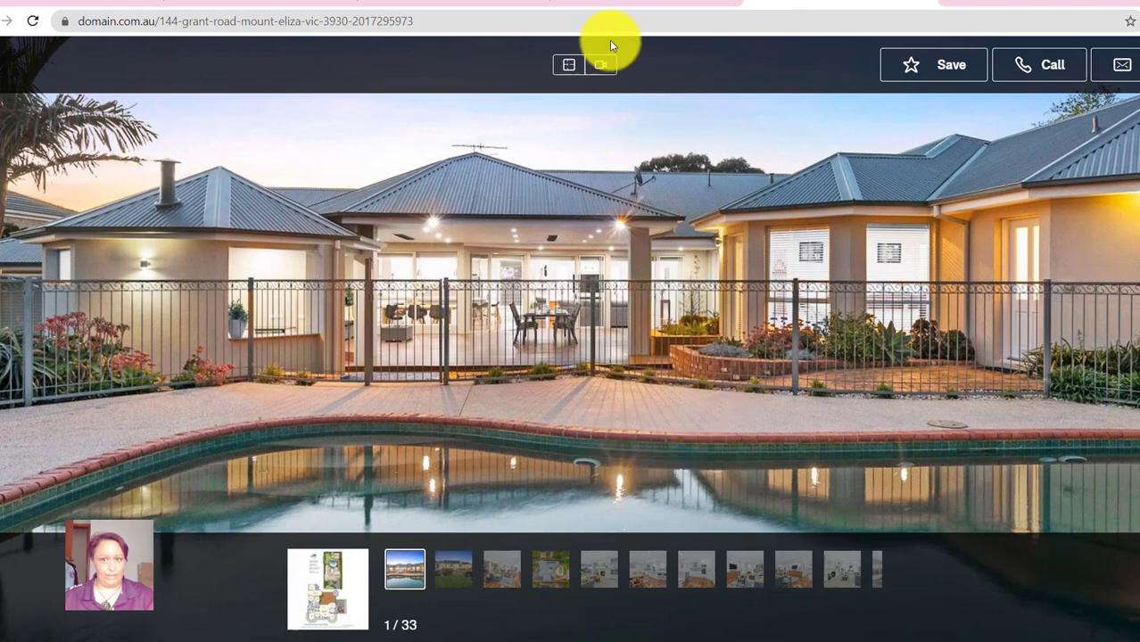
# - Load the pool photo into the image by pasting the copied web address as its source
pyautogui.click(625, 4)
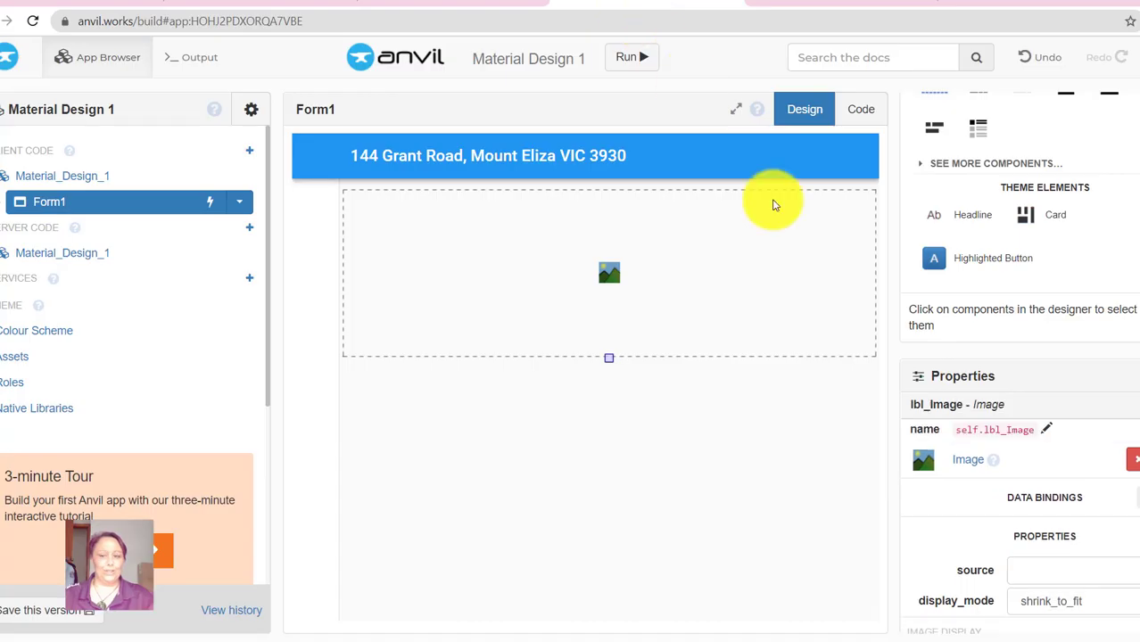
pyautogui.scroll(-2, 1093, 510)
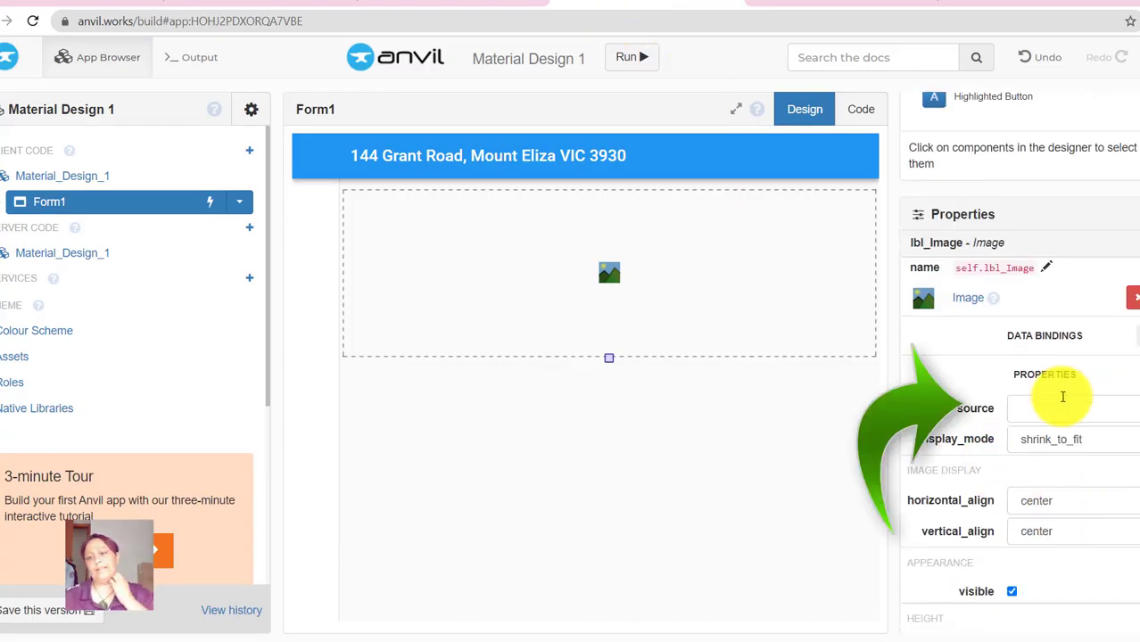
pyautogui.click(1039, 408)
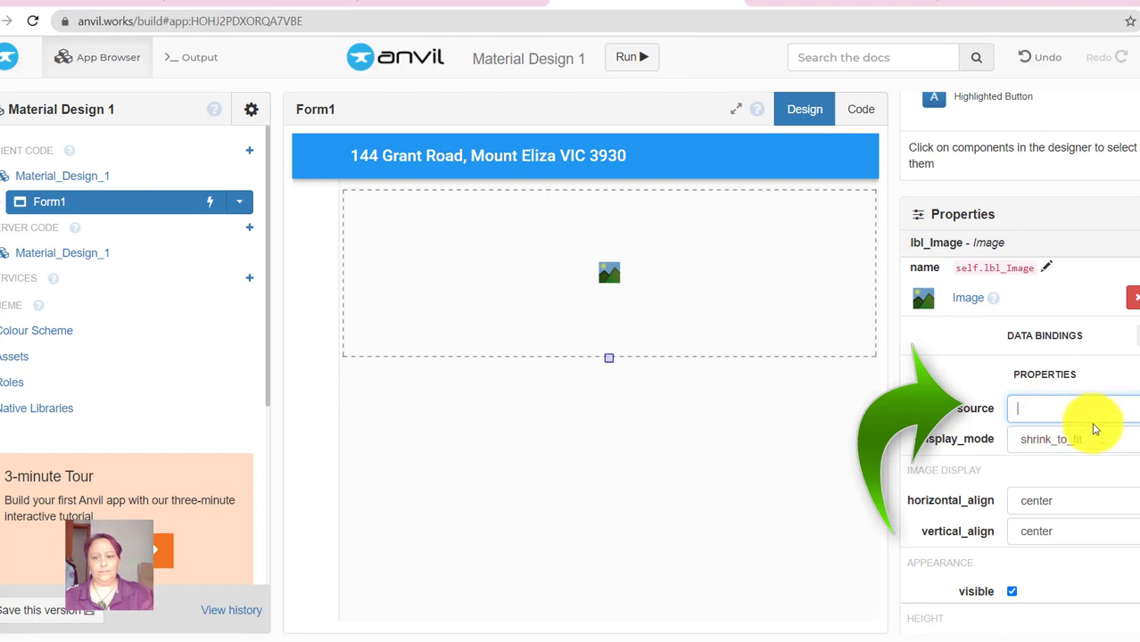
pyautogui.hotkey('ctrl', 'v')
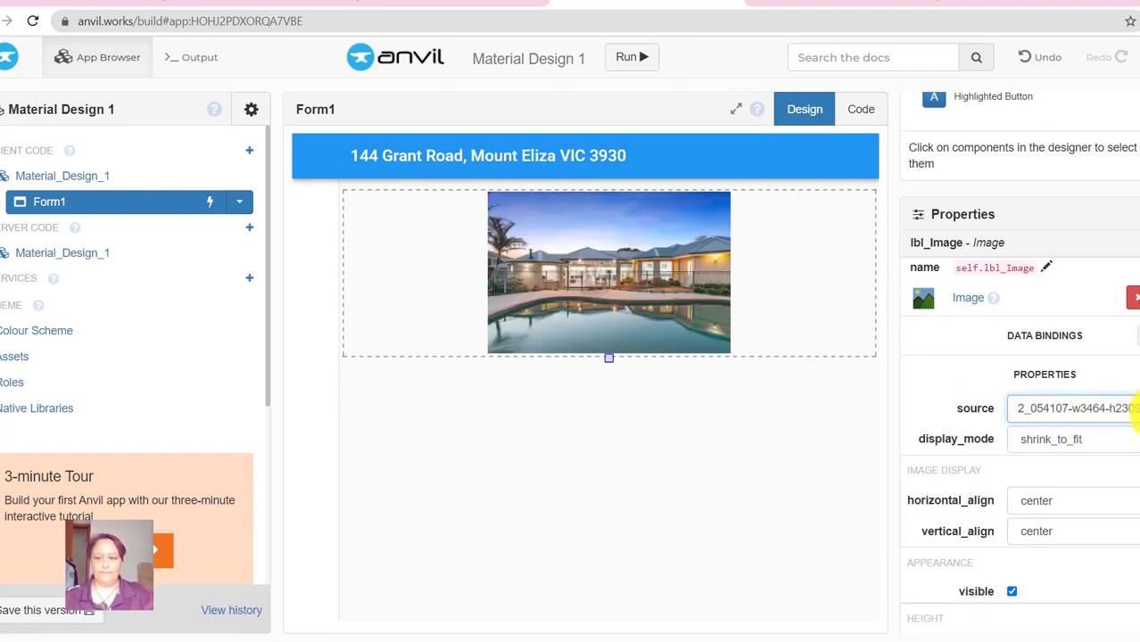
pyautogui.click(1139, 411)
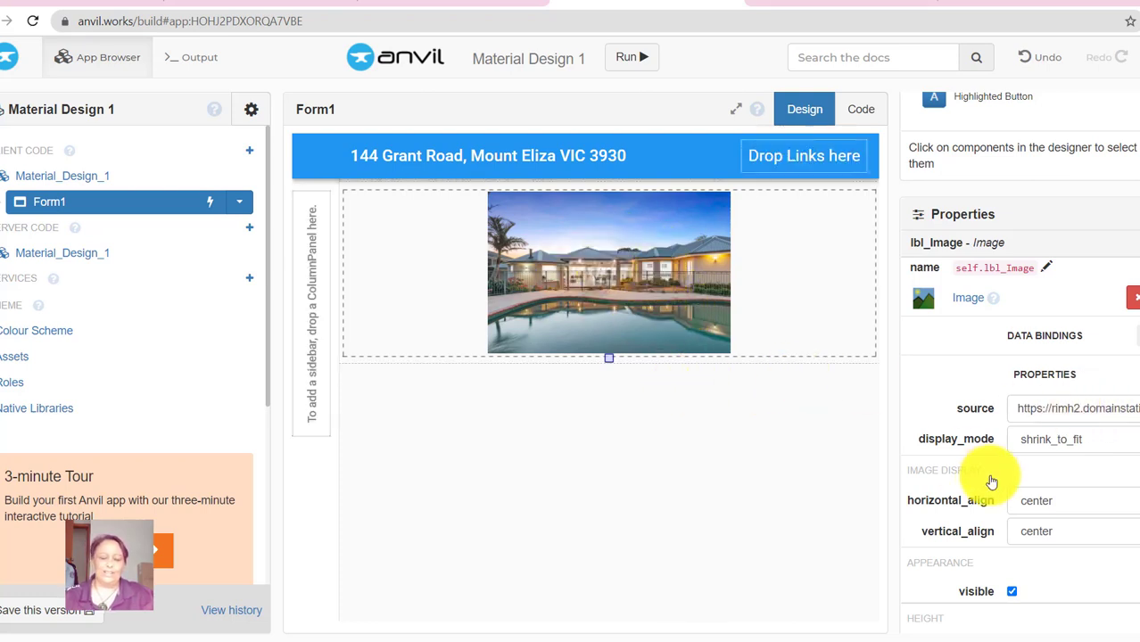
# - Try the zoom_to_fill and original_size display modes, then settle the photo on fill_width
pyautogui.click(1061, 441)
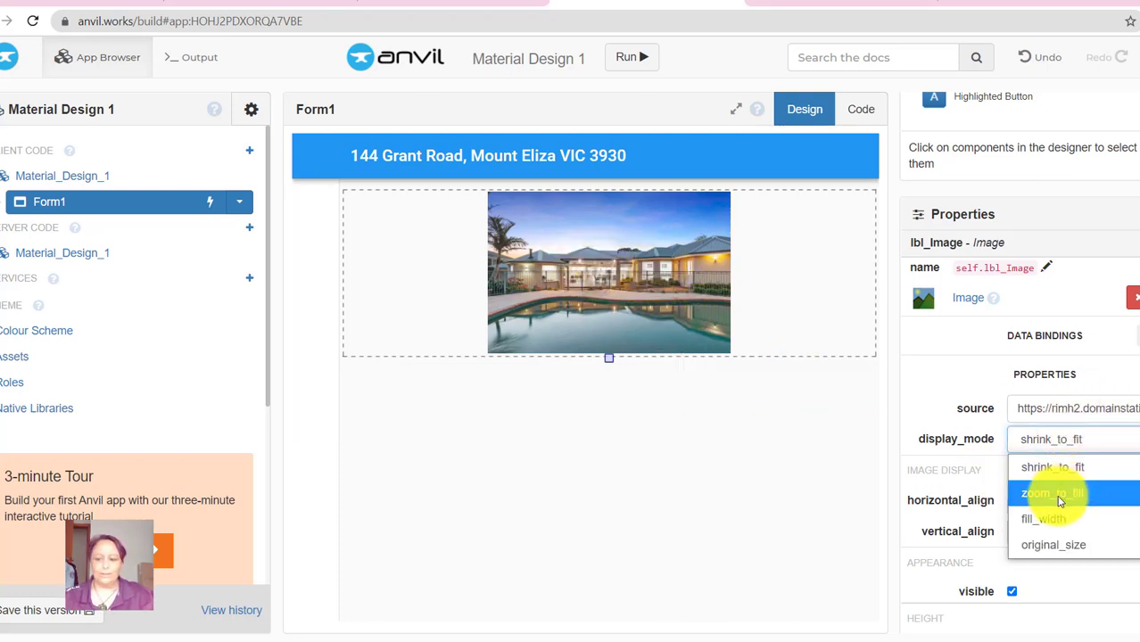
pyautogui.click(1079, 495)
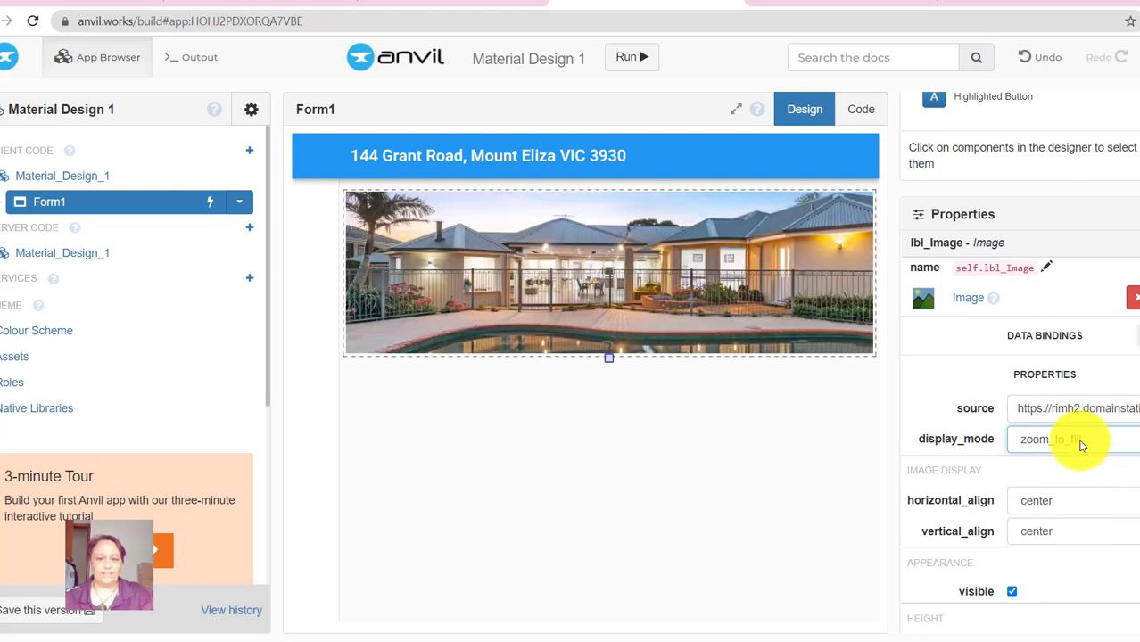
pyautogui.click(1035, 437)
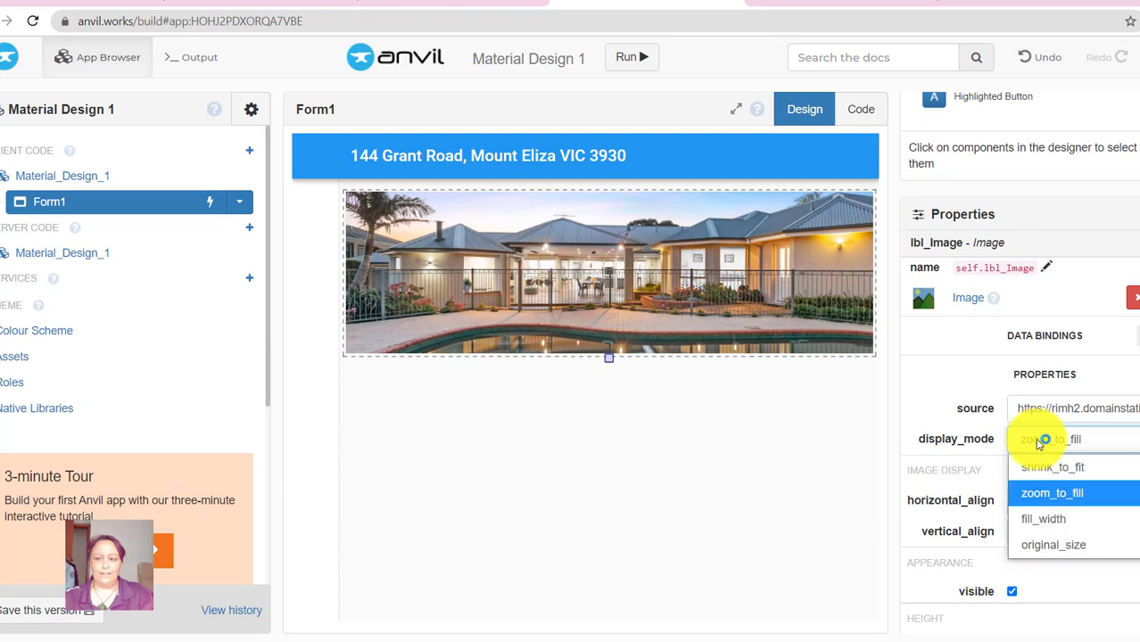
pyautogui.click(1050, 517)
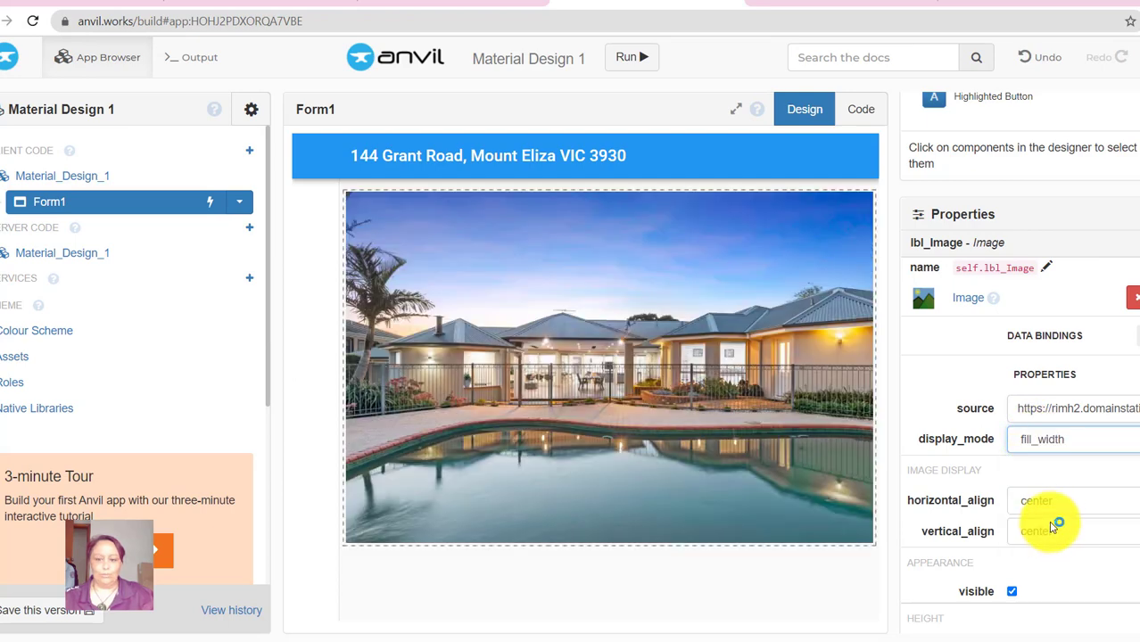
pyautogui.click(1063, 438)
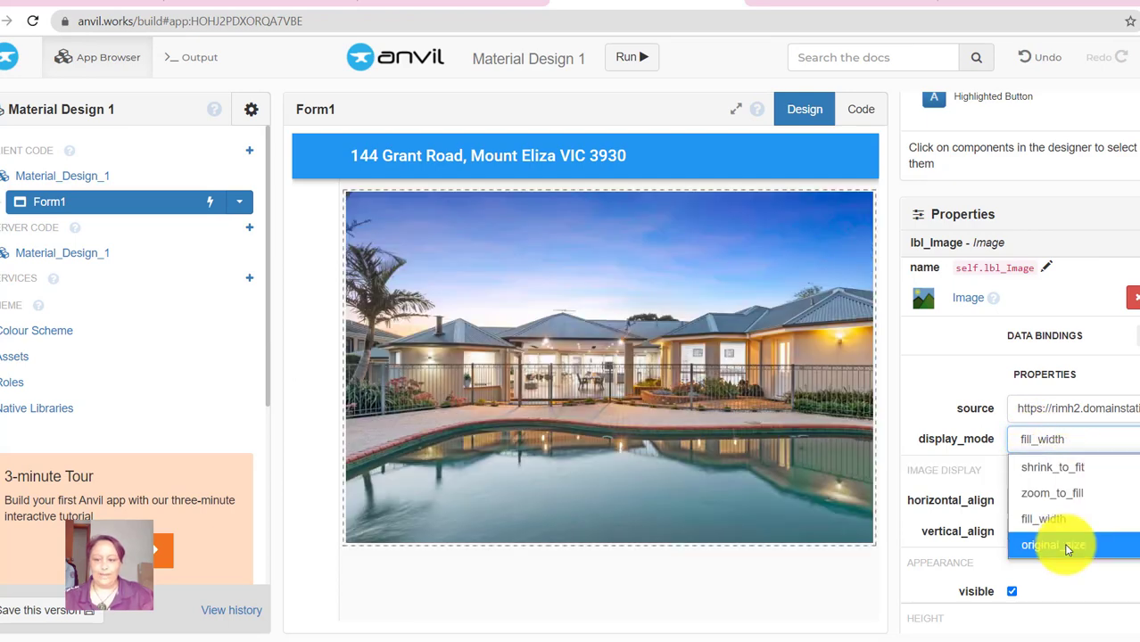
pyautogui.click(1064, 546)
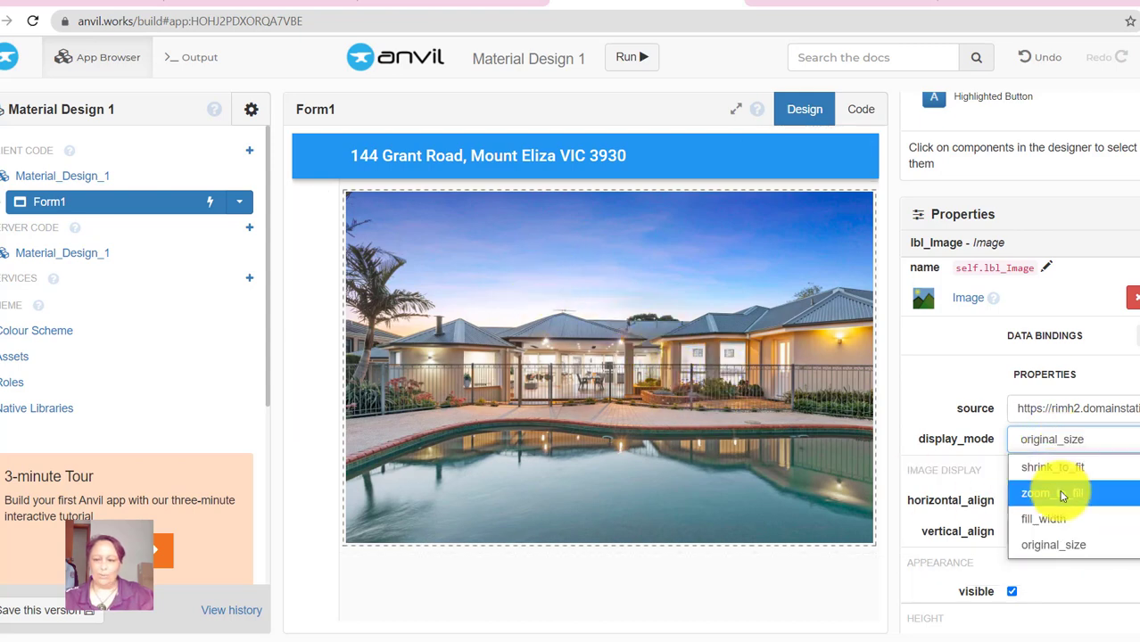
pyautogui.click(1059, 496)
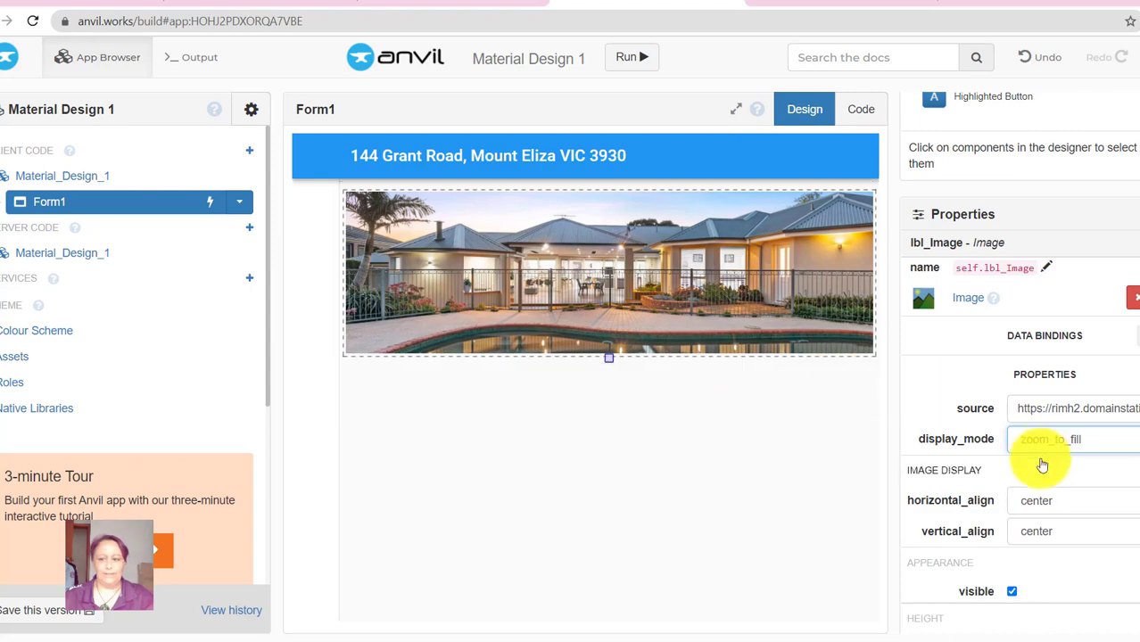
pyautogui.click(1095, 439)
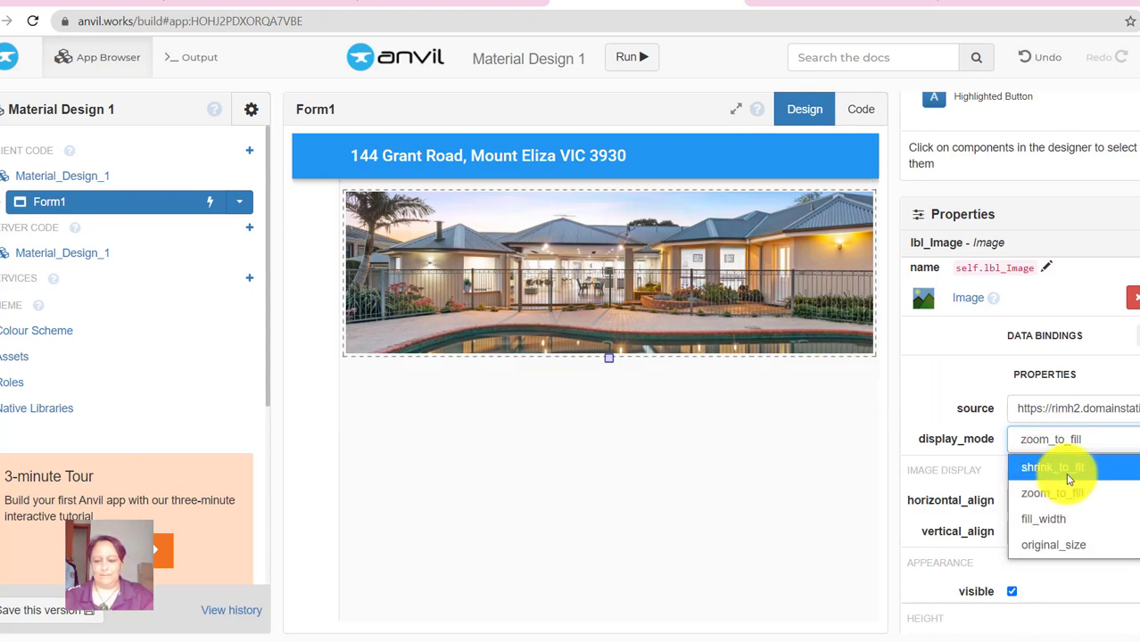
pyautogui.click(1057, 518)
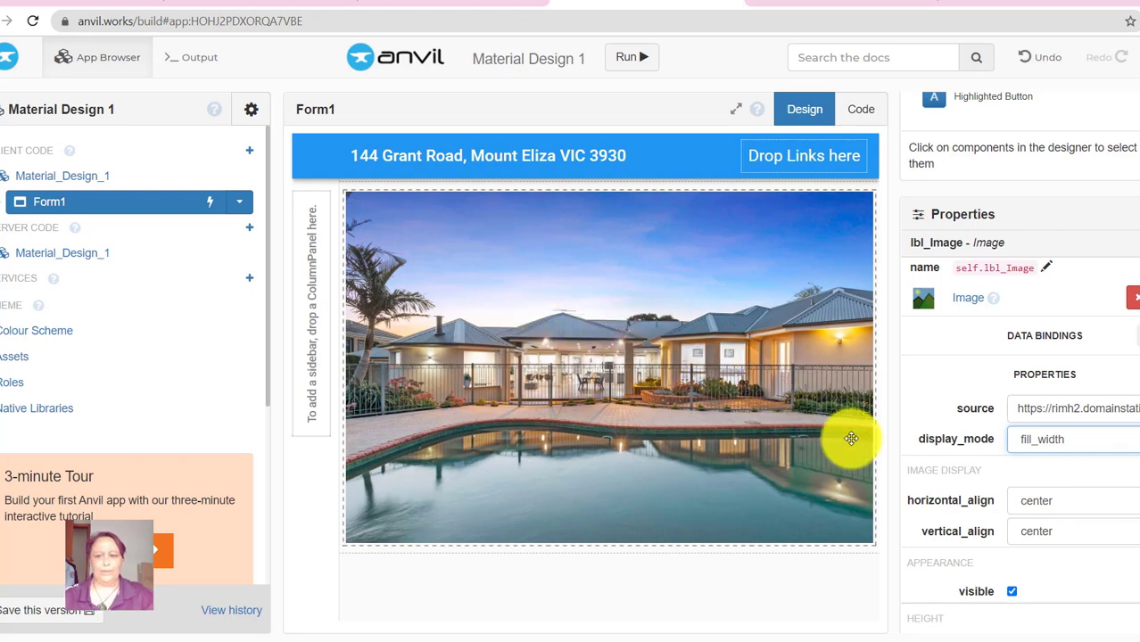
pyautogui.scroll(1, 1025, 392)
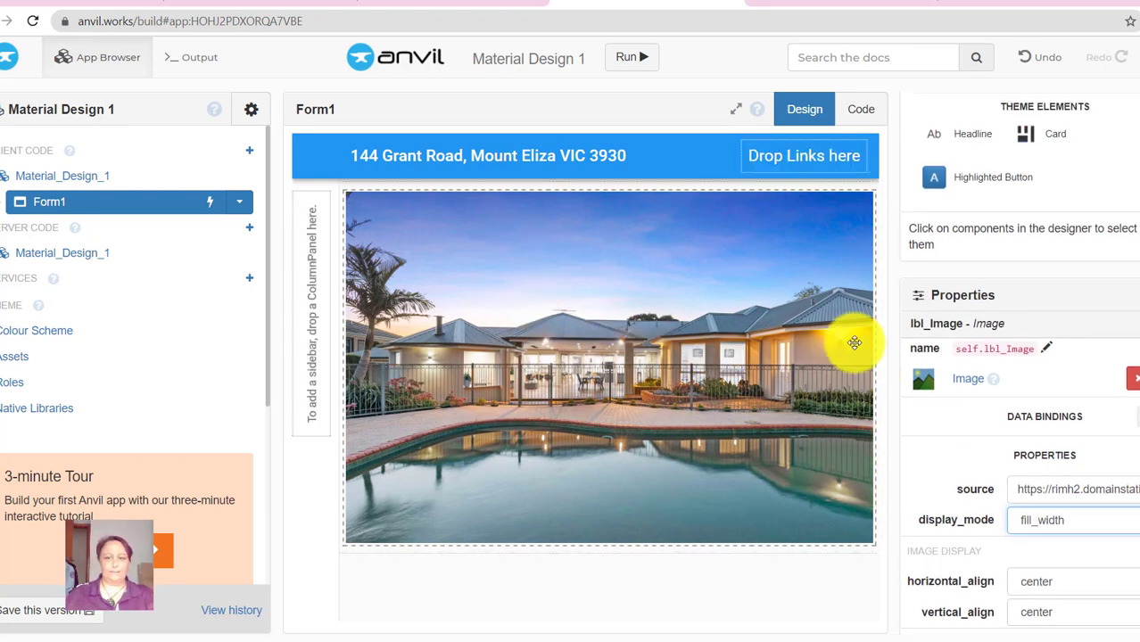
# - Bring up the worksheet's Part 4 - Finishing the page with its snake case naming diagram
pyautogui.click(480, 2)
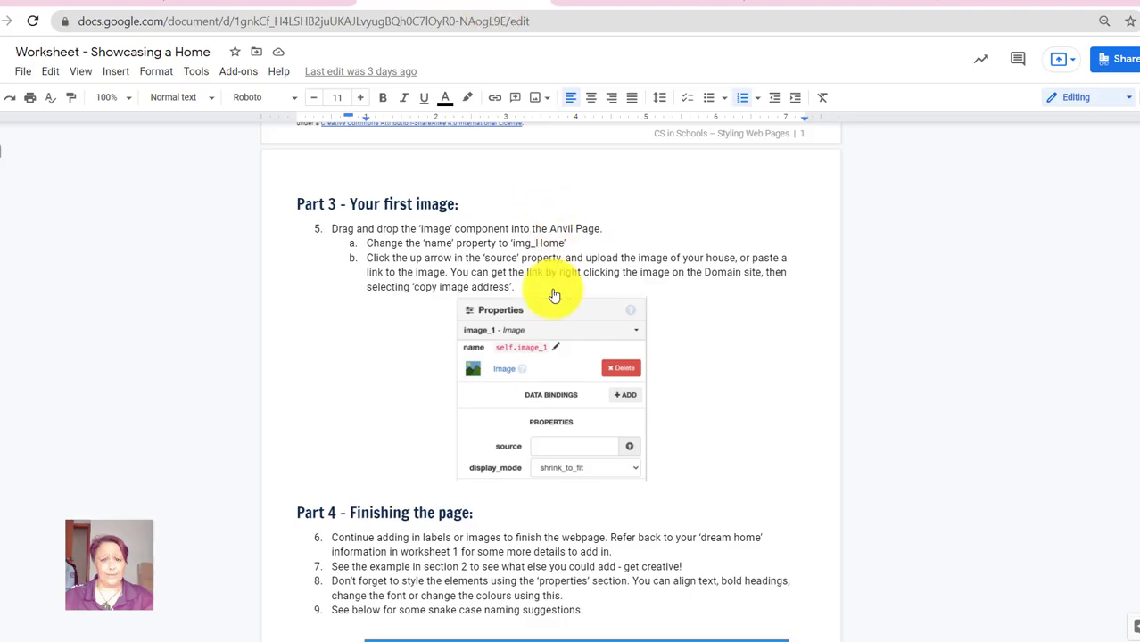
pyautogui.scroll(-3, 687, 354)
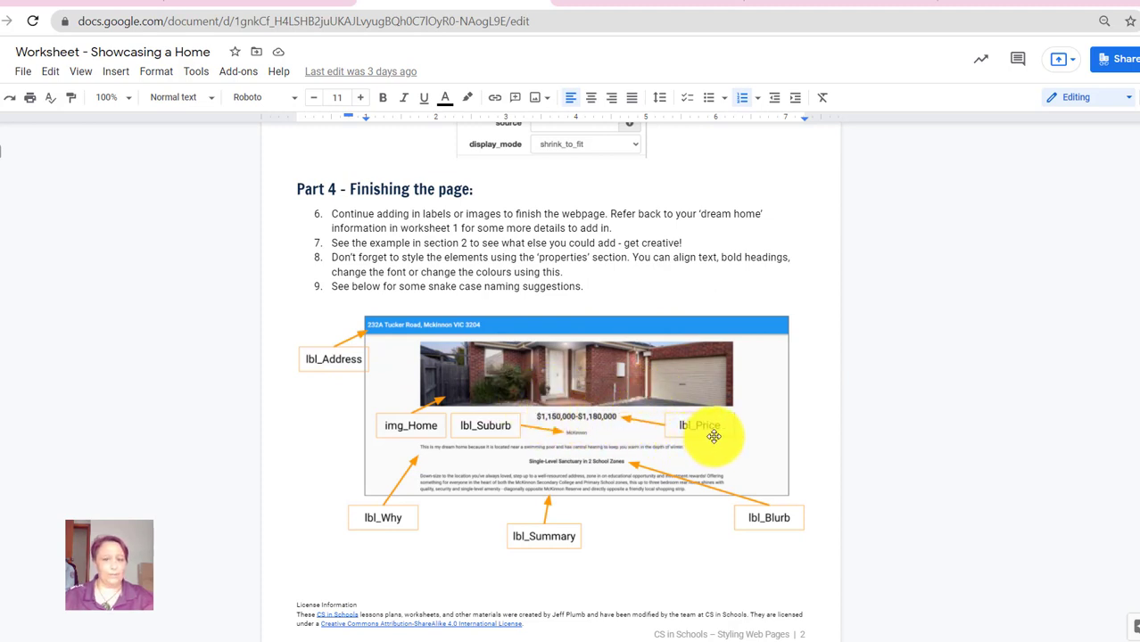
# - Drop a new Label below the house photo and name it lbl_Price
pyautogui.click(633, 4)
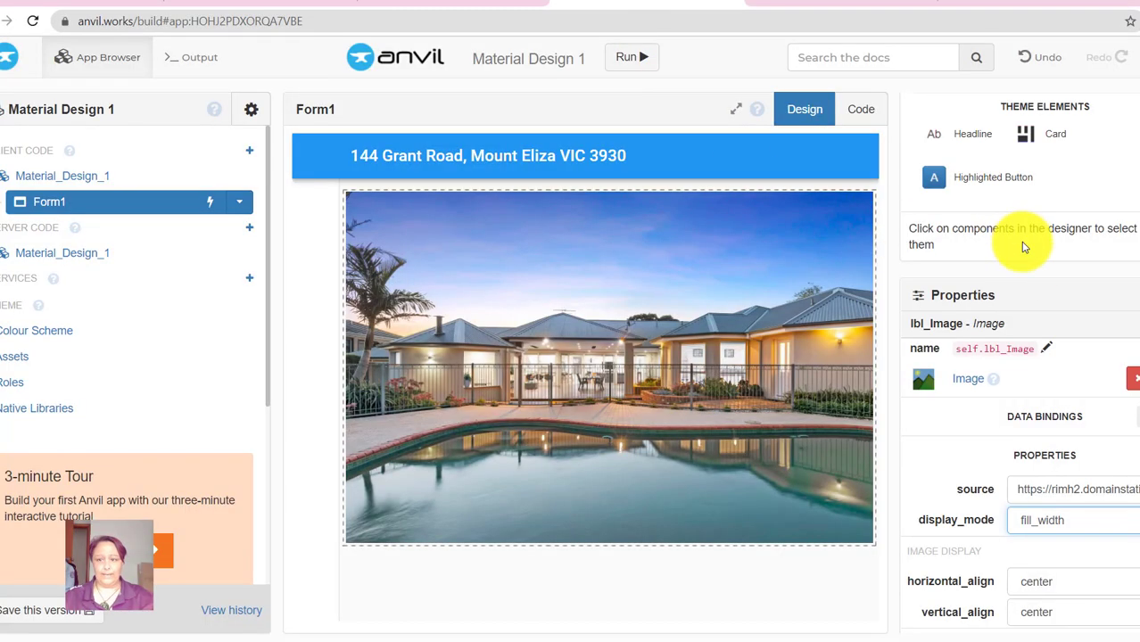
pyautogui.moveTo(977, 161); pyautogui.dragTo(600, 580)
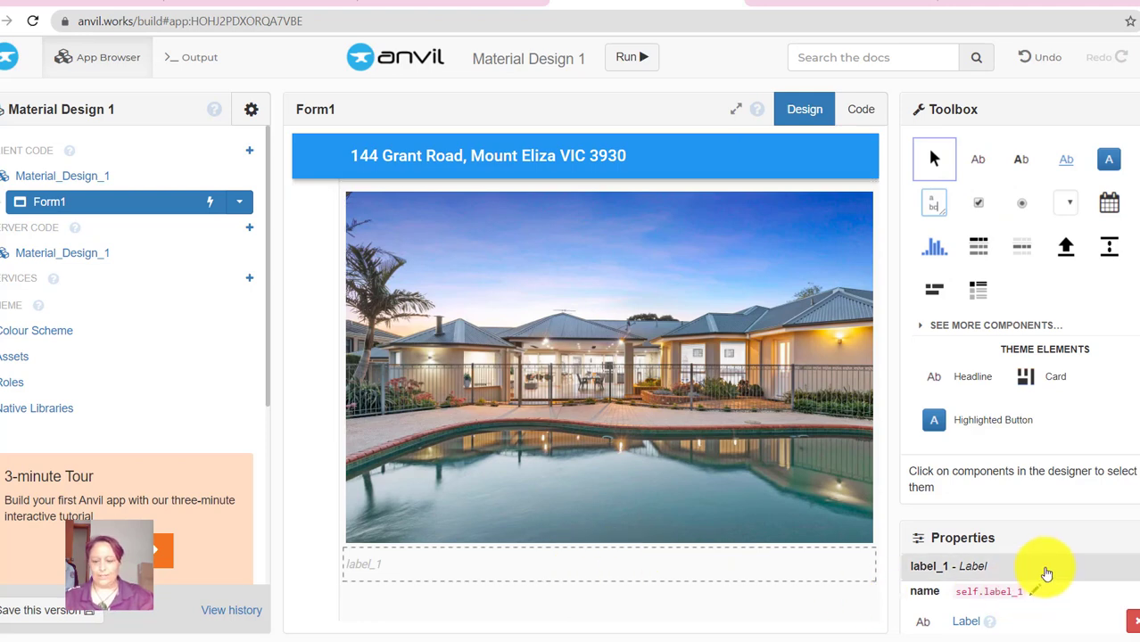
pyautogui.scroll(-2, 1041, 575)
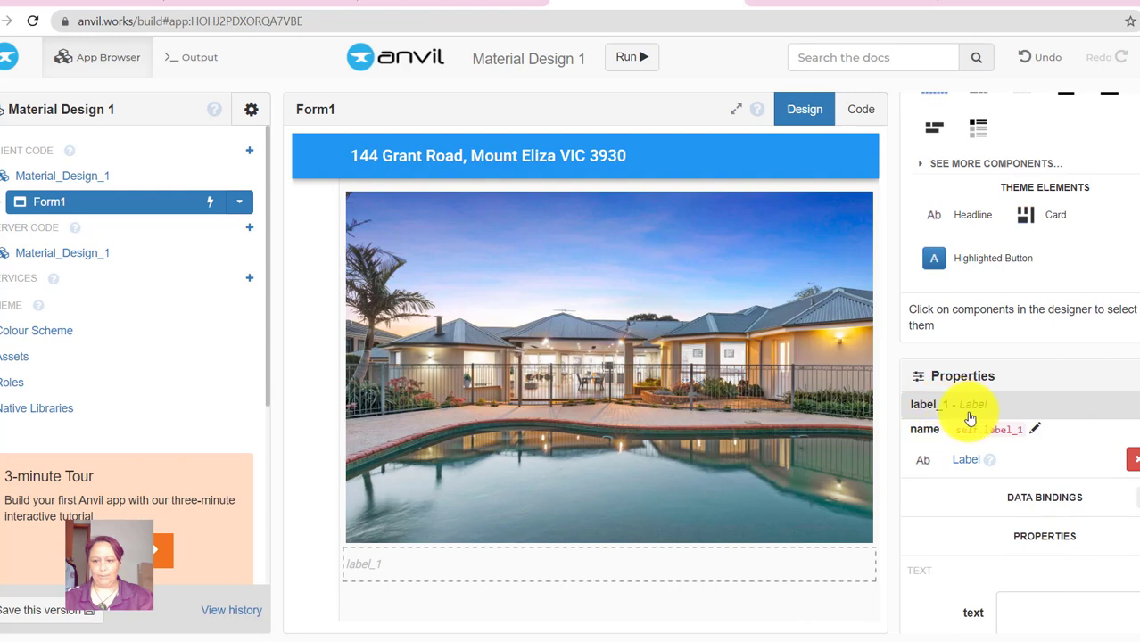
pyautogui.click(1035, 436)
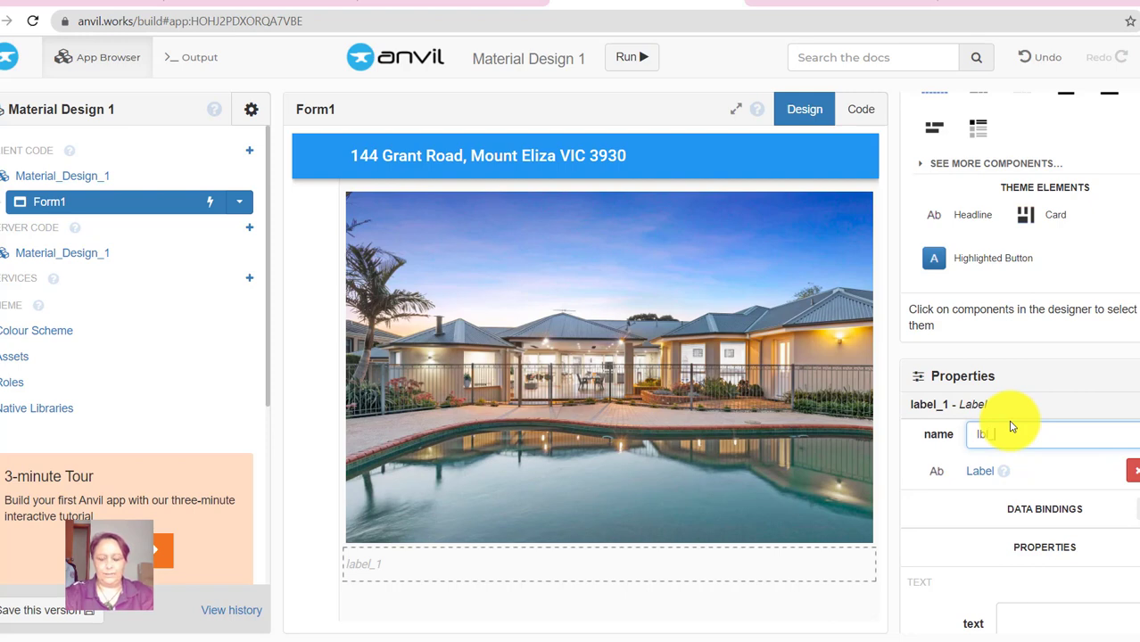
pyautogui.write('lbl_Price')
pyautogui.press('Return')
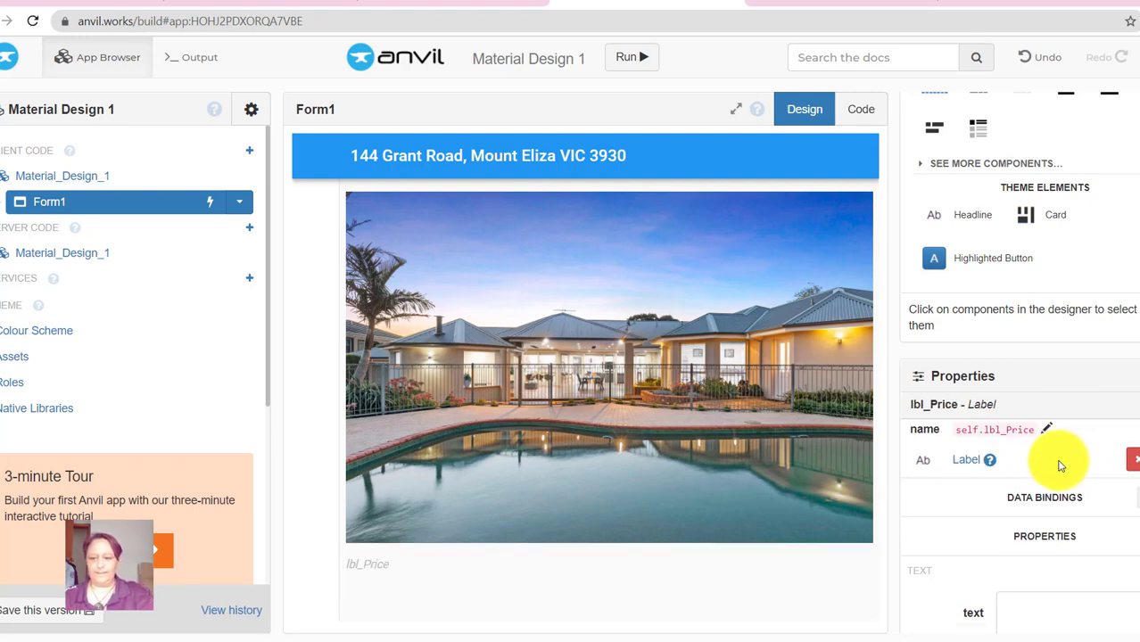
pyautogui.scroll(-3, 1062, 602)
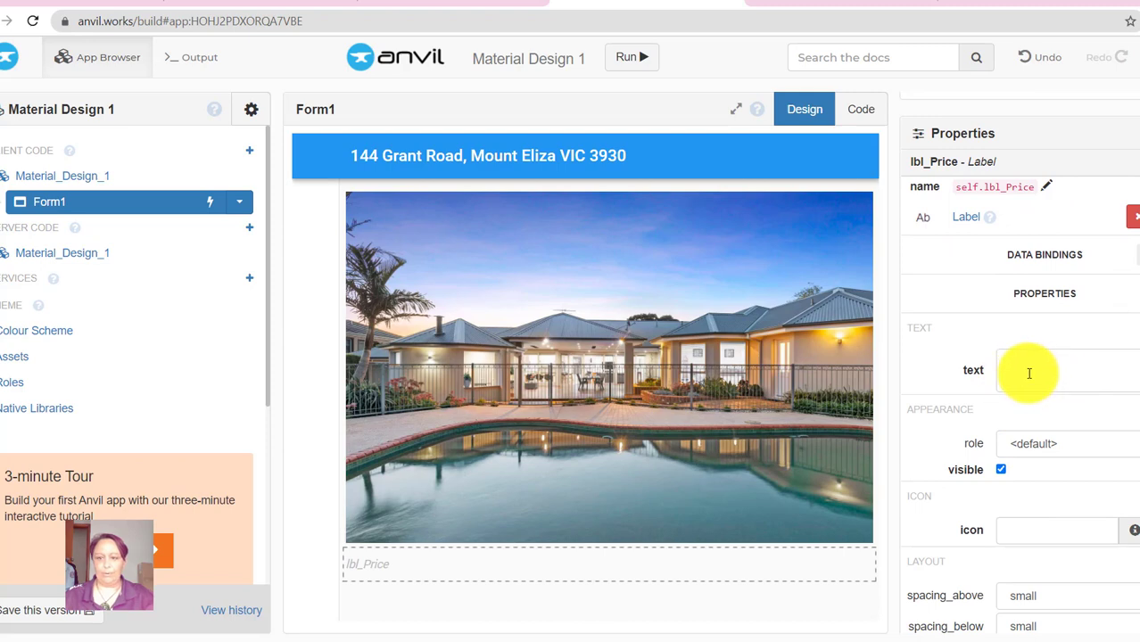
# - Close the Domain photo gallery and highlight the listing price $2,500,000 - $2,750,000
pyautogui.click(832, 5)
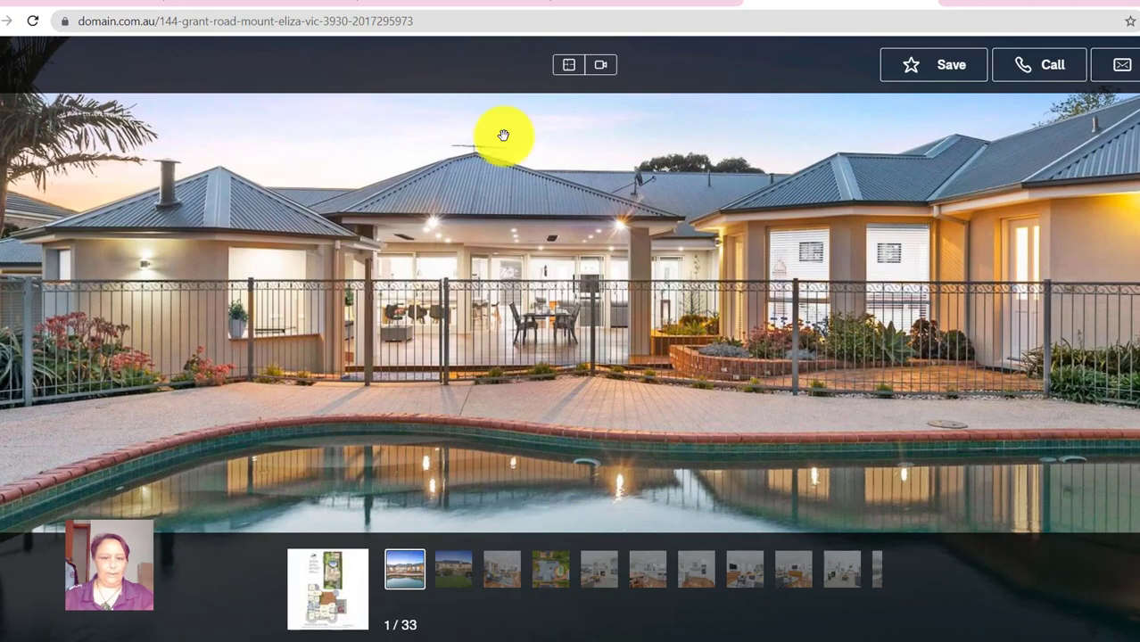
pyautogui.click(3, 67)
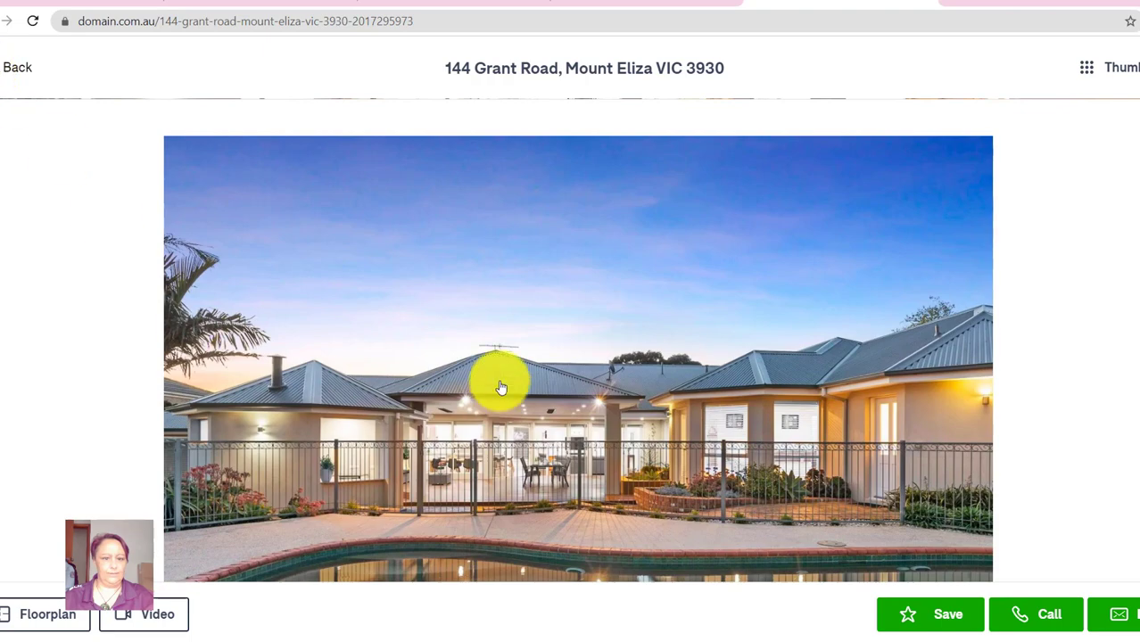
pyautogui.scroll(-4, 504, 366)
pyautogui.scroll(-2, 509, 346)
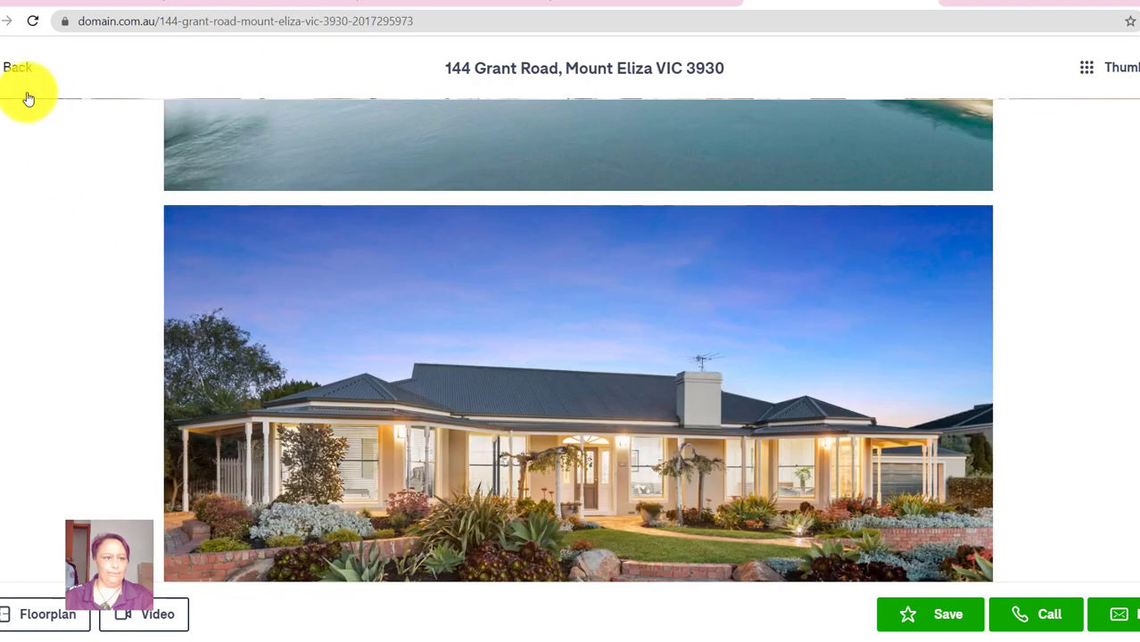
pyautogui.press('Escape')
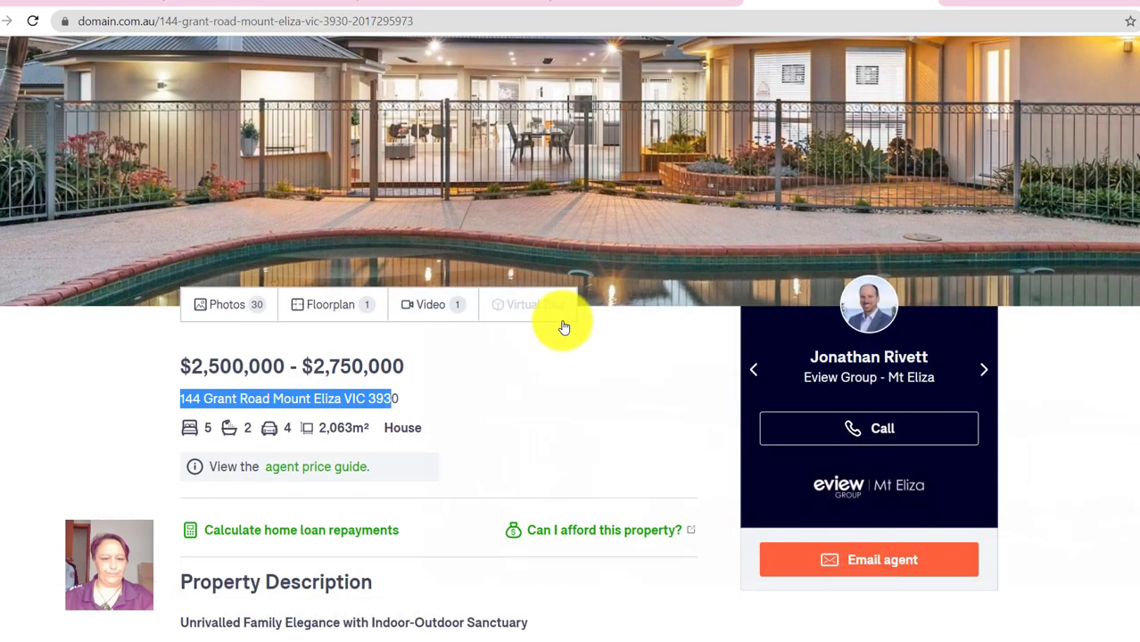
pyautogui.click(192, 363)
pyautogui.moveTo(175, 366); pyautogui.dragTo(414, 369)
pyautogui.hotkey('ctrl', 'c')
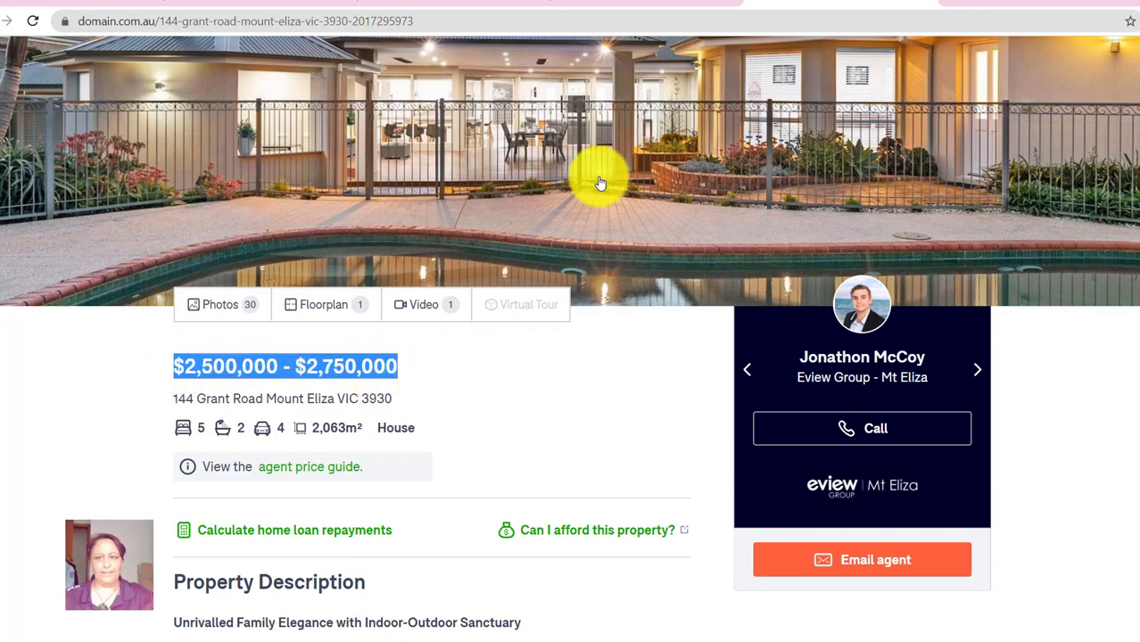
pyautogui.click(658, 7)
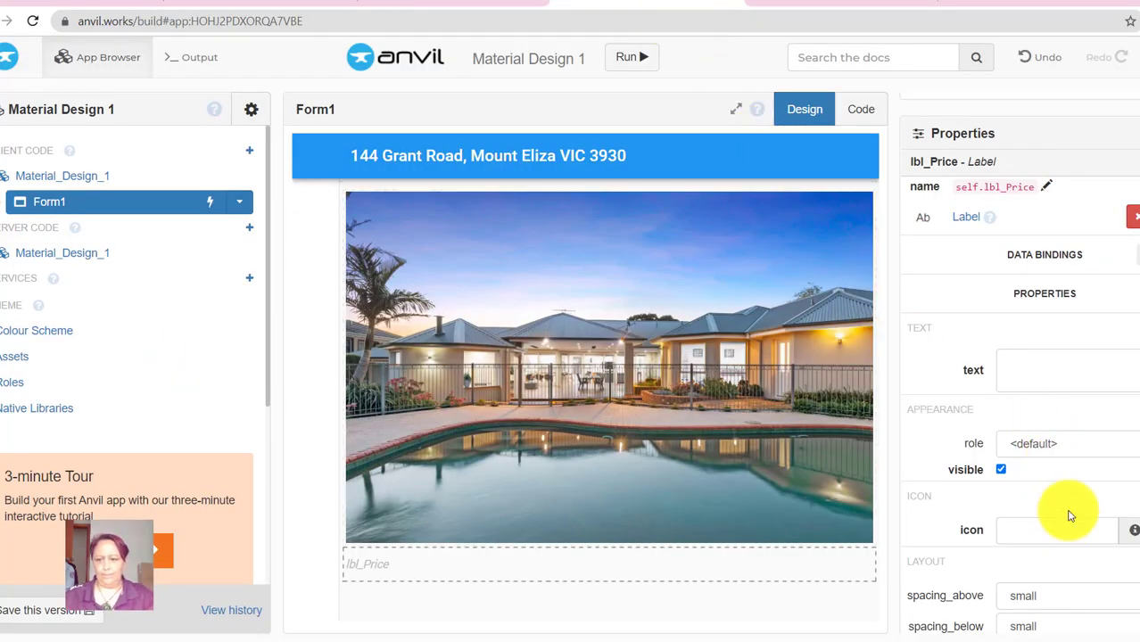
# - Paste $2,500,000 - $2,750,000 into lbl_Price and give it large spacing above and below
pyautogui.click(1052, 376)
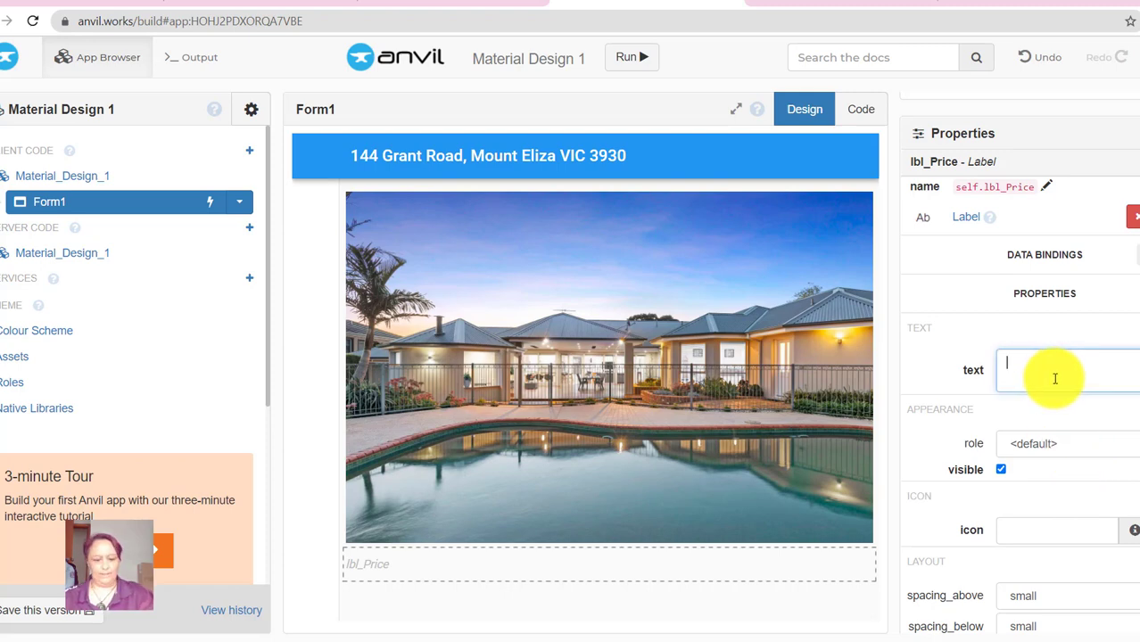
pyautogui.hotkey('ctrl', 'v')
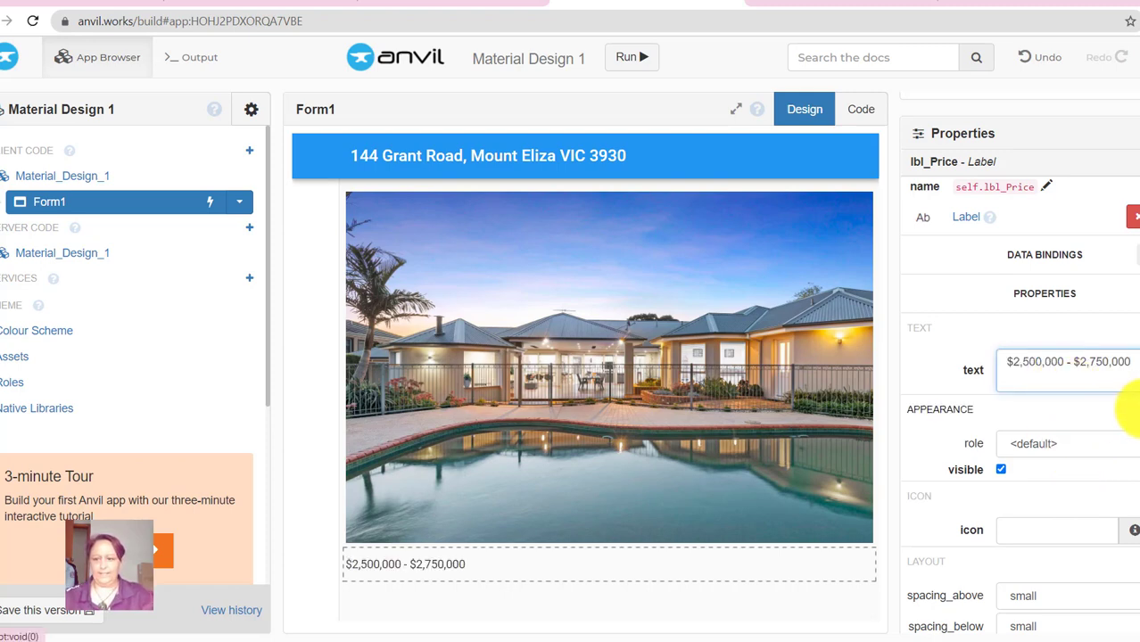
pyautogui.click(1131, 412)
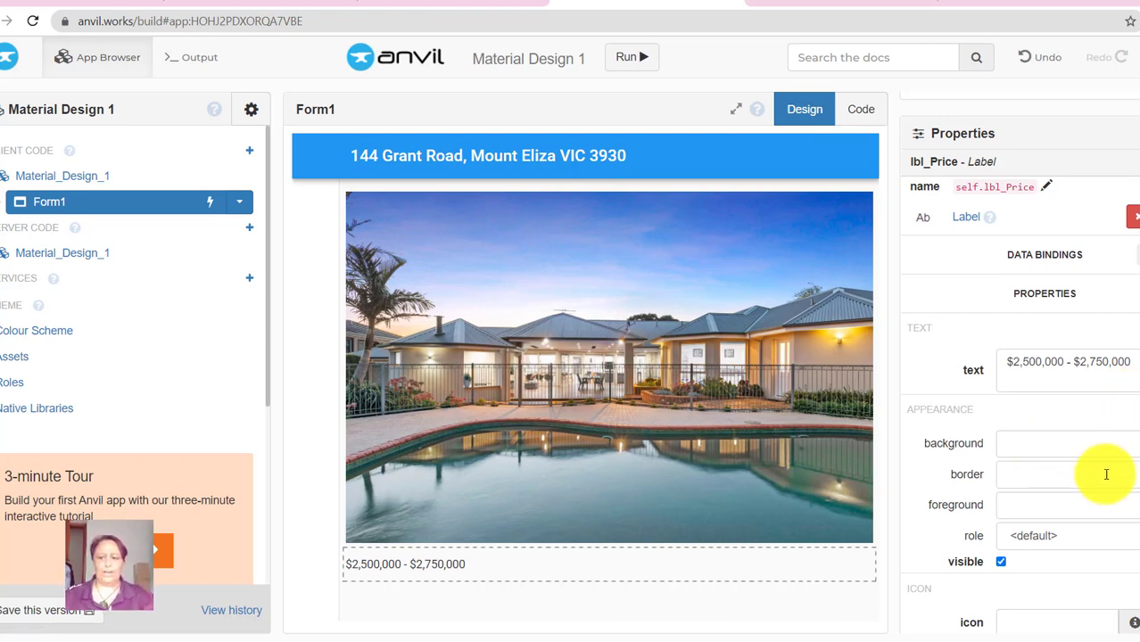
pyautogui.scroll(-3, 1106, 535)
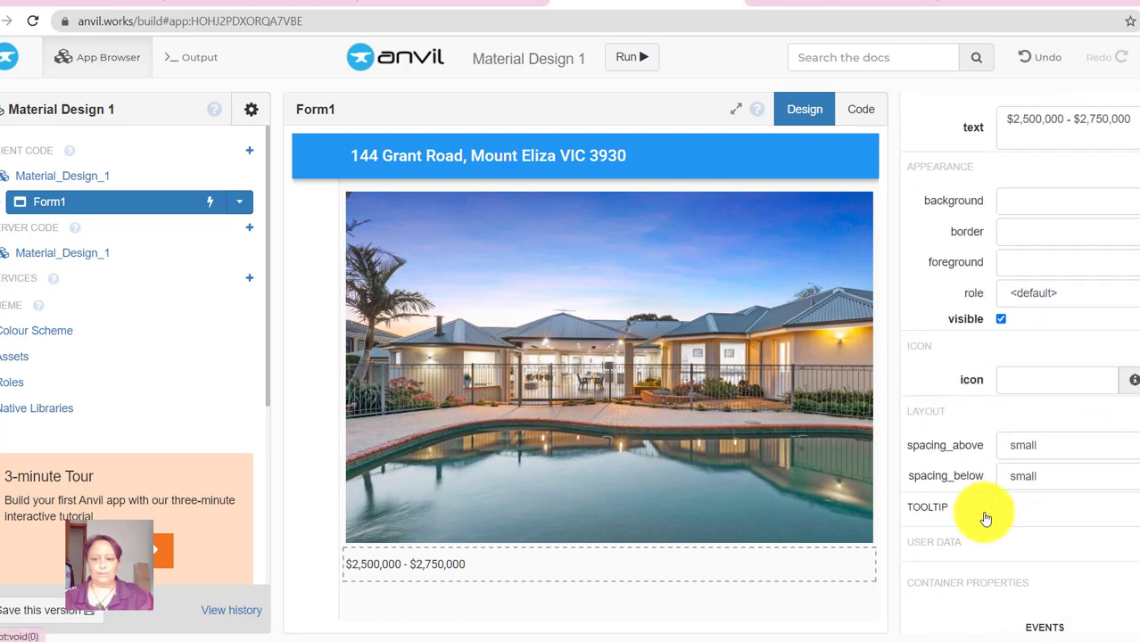
pyautogui.scroll(-1, 981, 453)
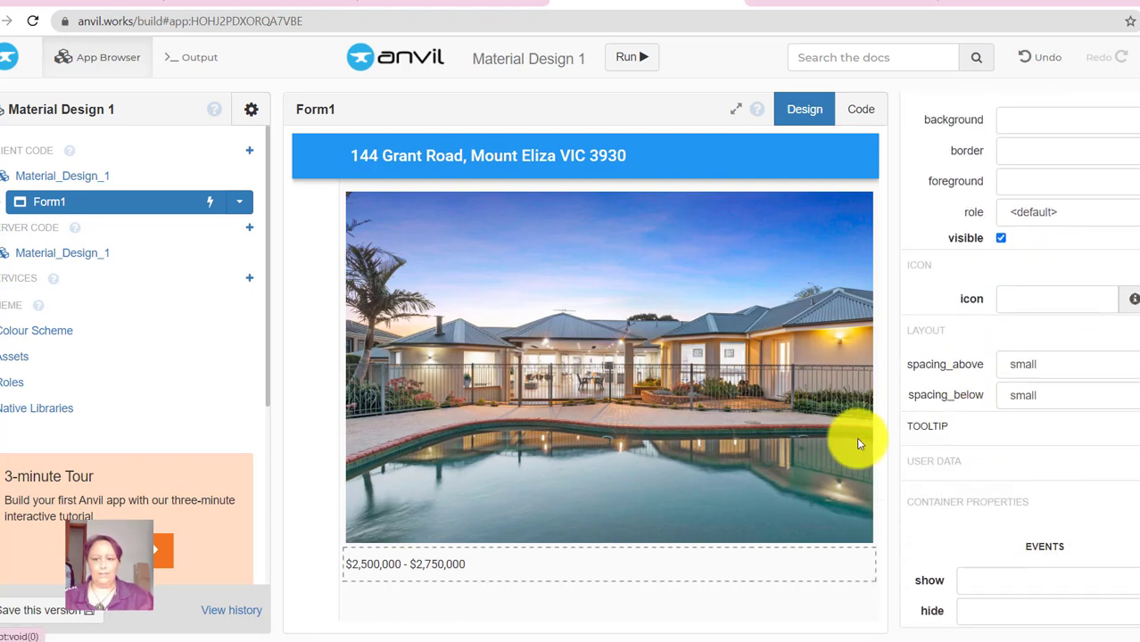
pyautogui.click(1021, 366)
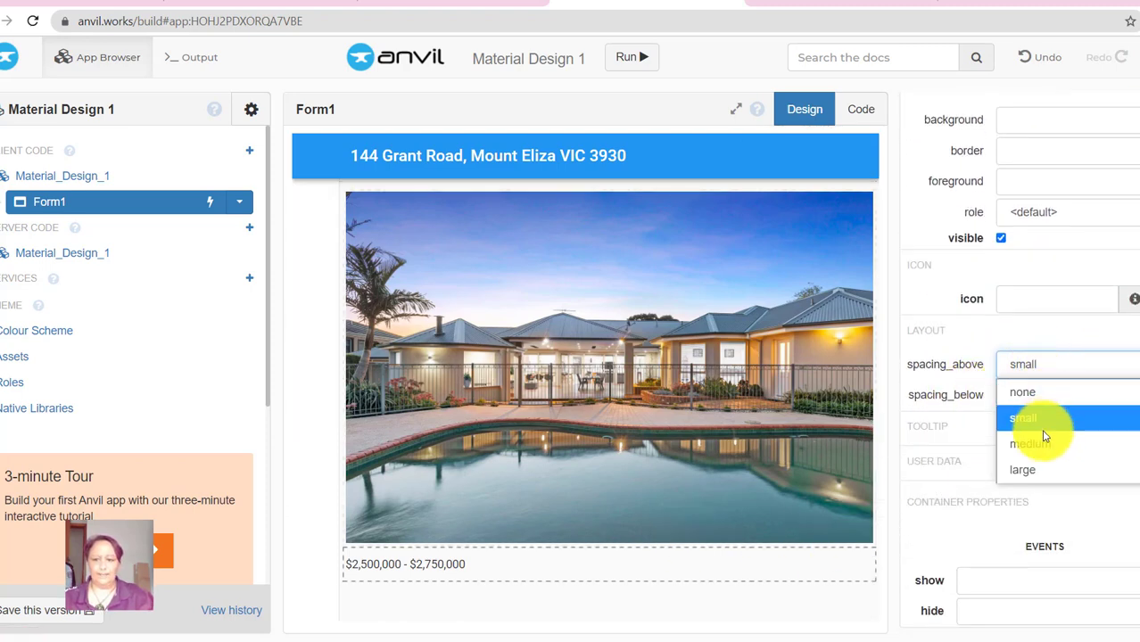
pyautogui.click(1026, 470)
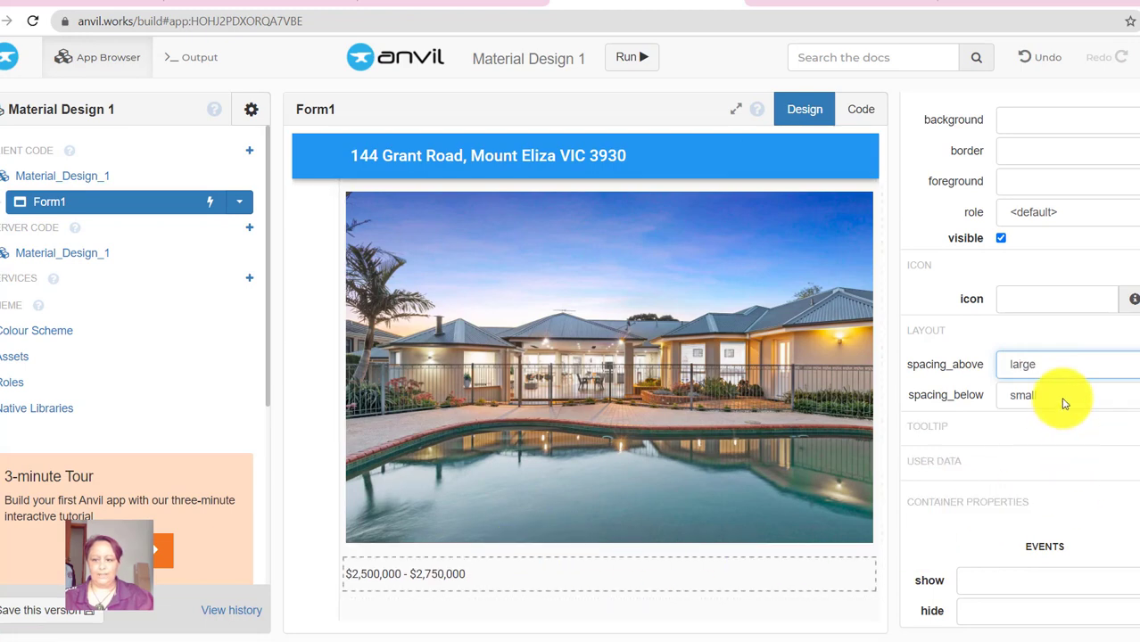
pyautogui.click(1060, 395)
pyautogui.click(1050, 500)
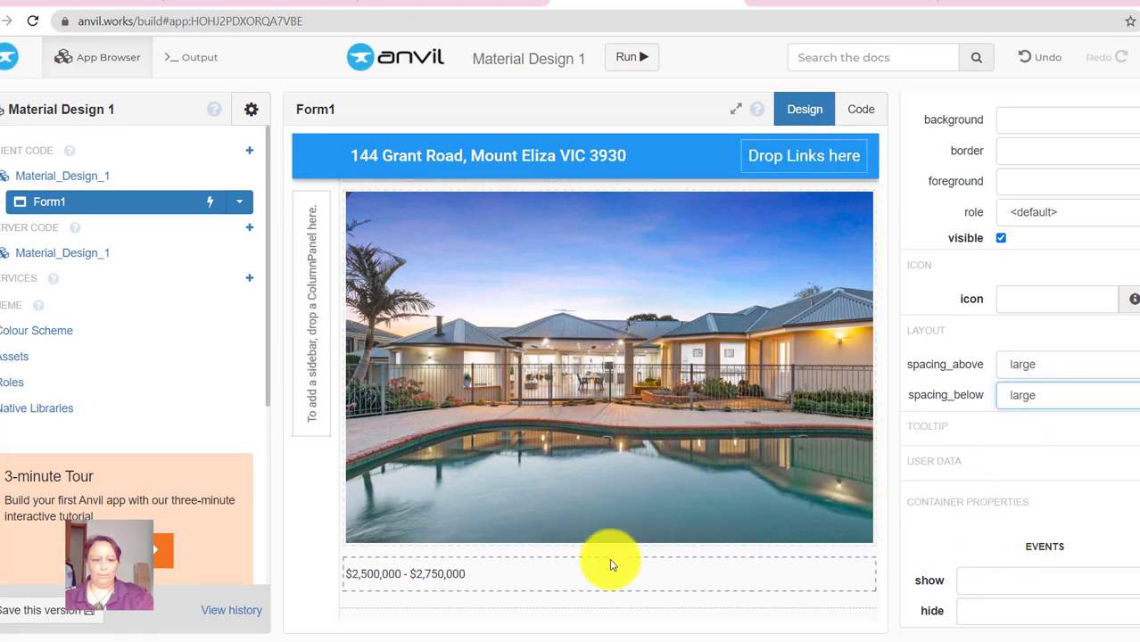
# - Centre the price label's text and make it bold
pyautogui.scroll(3, 1081, 432)
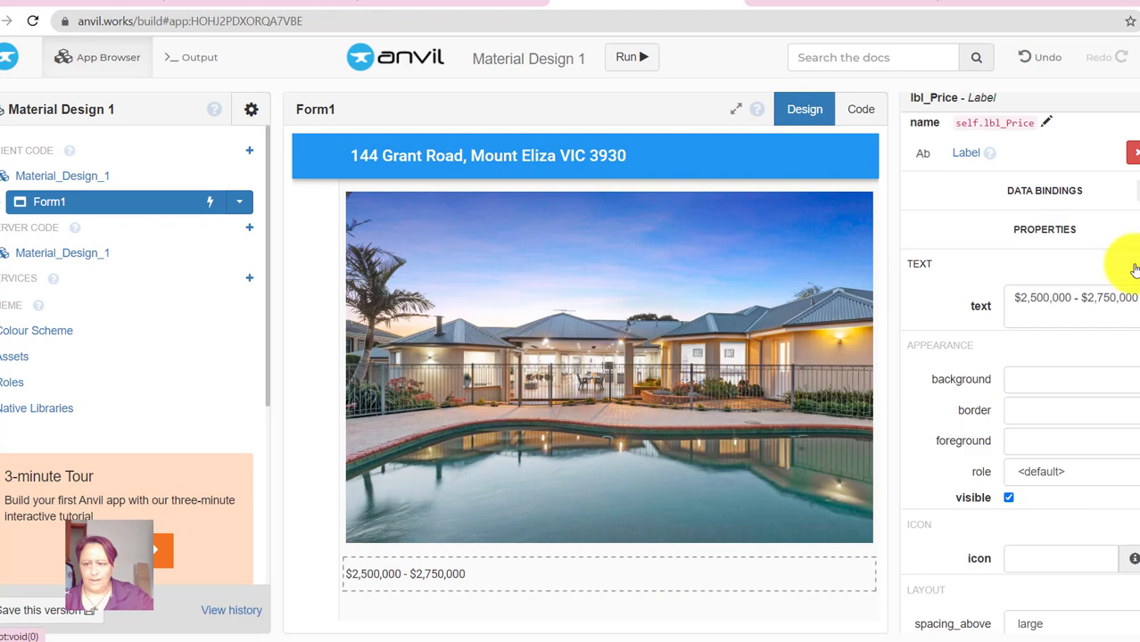
pyautogui.click(1028, 297)
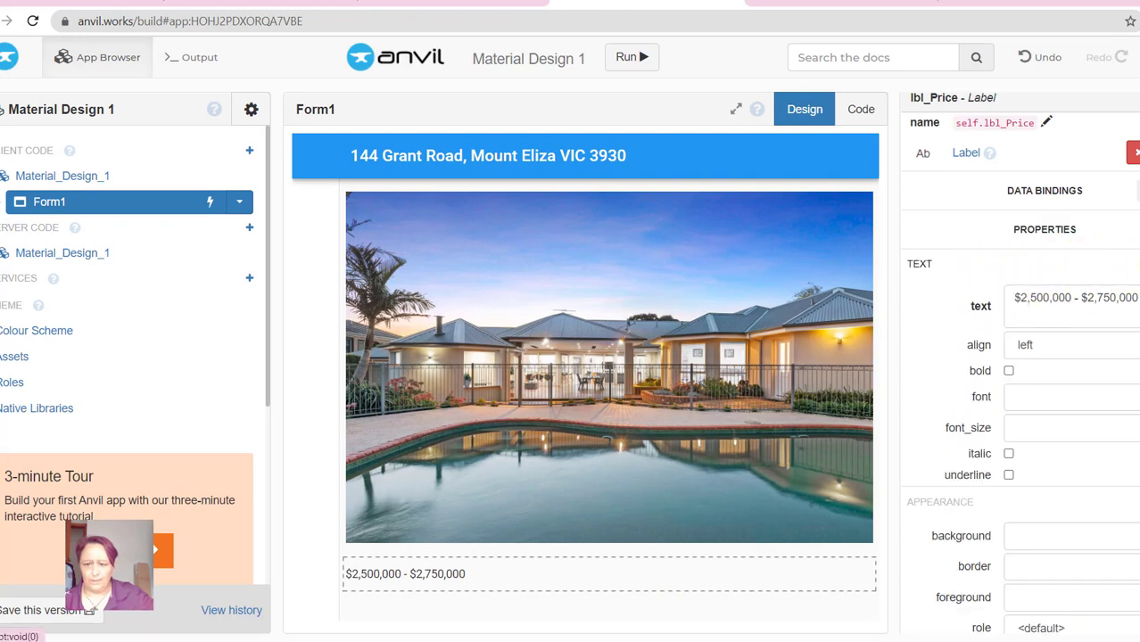
pyautogui.click(1050, 347)
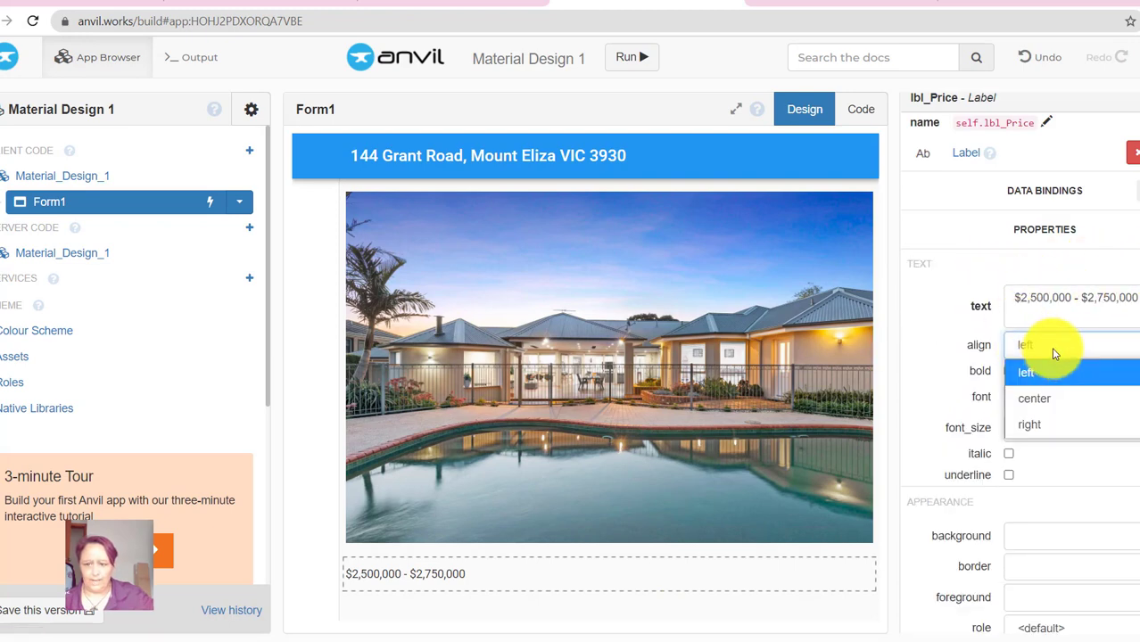
pyautogui.click(1042, 398)
pyautogui.click(1009, 371)
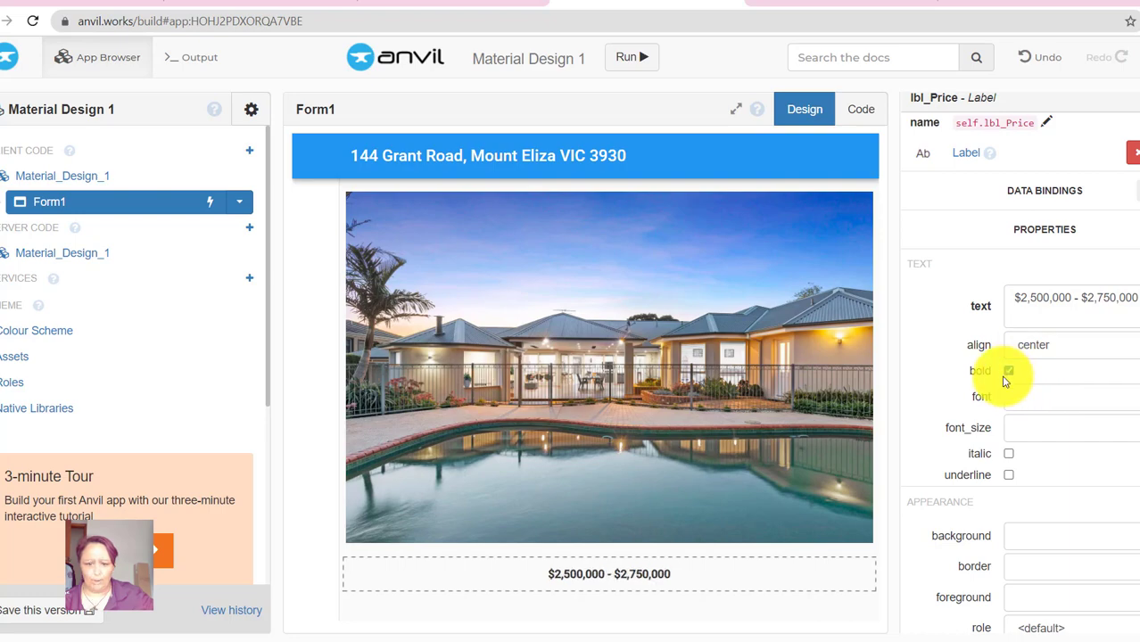
# - Check the worksheet's labelled example, then return to the price label in Anvil
pyautogui.click(450, 3)
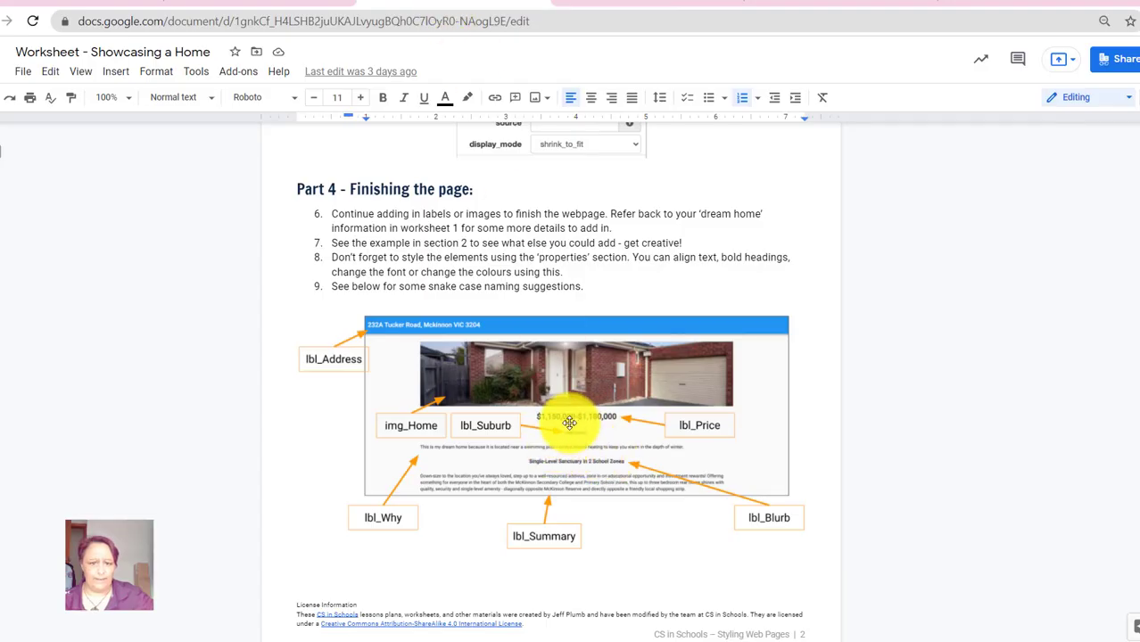
pyautogui.click(635, 5)
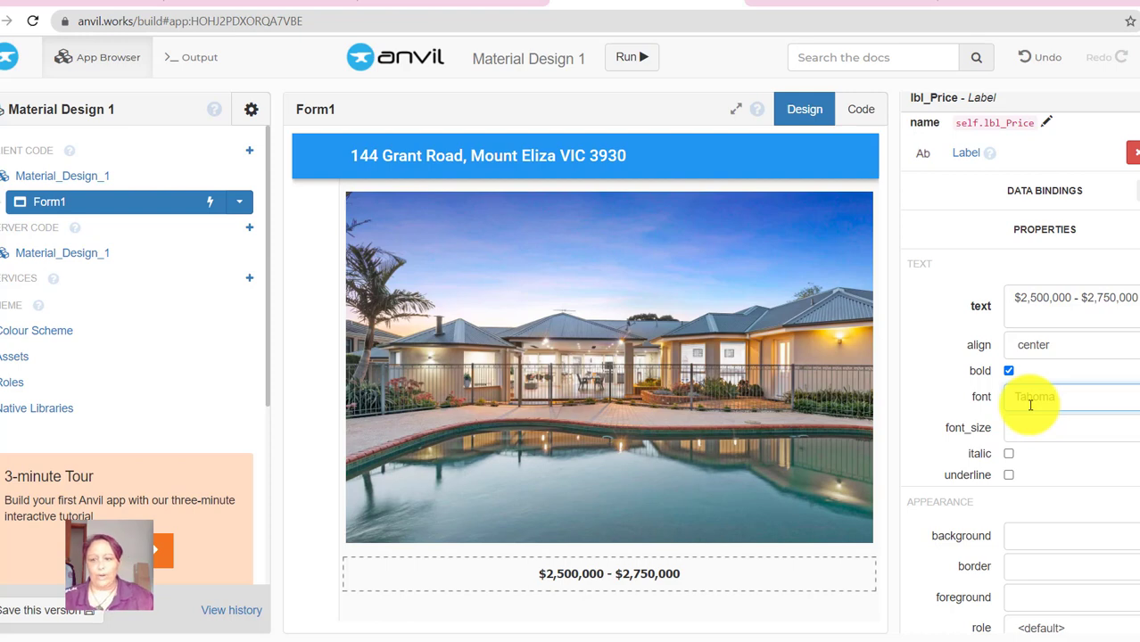
# - Keep the Tahoma font and set the price label's font size to 25
pyautogui.click(926, 409)
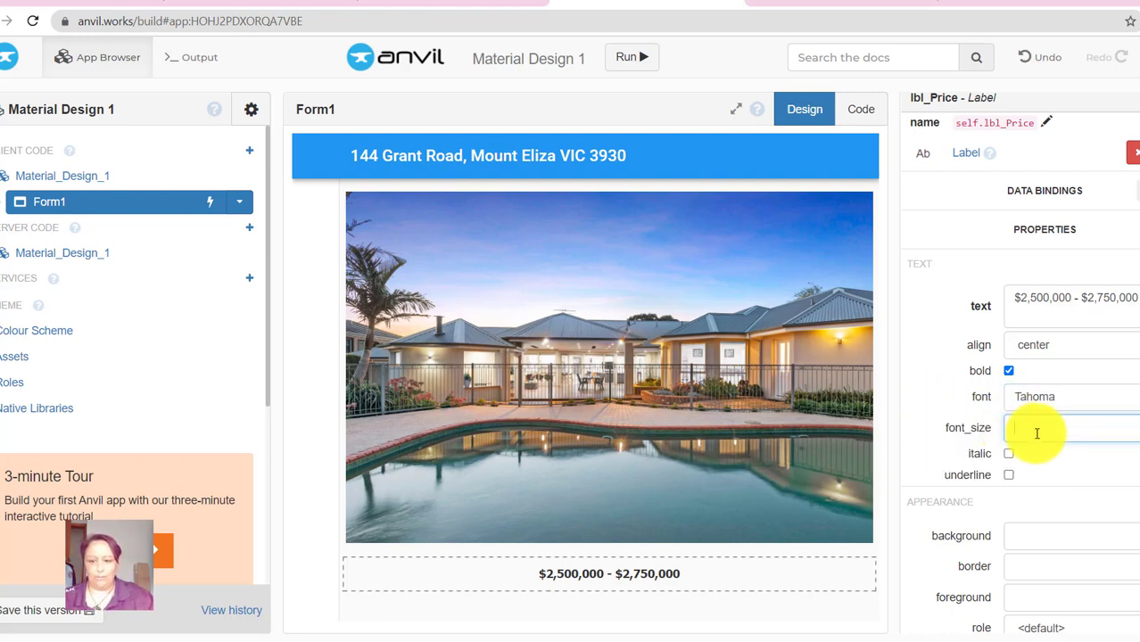
pyautogui.click(1024, 435)
pyautogui.write('20')
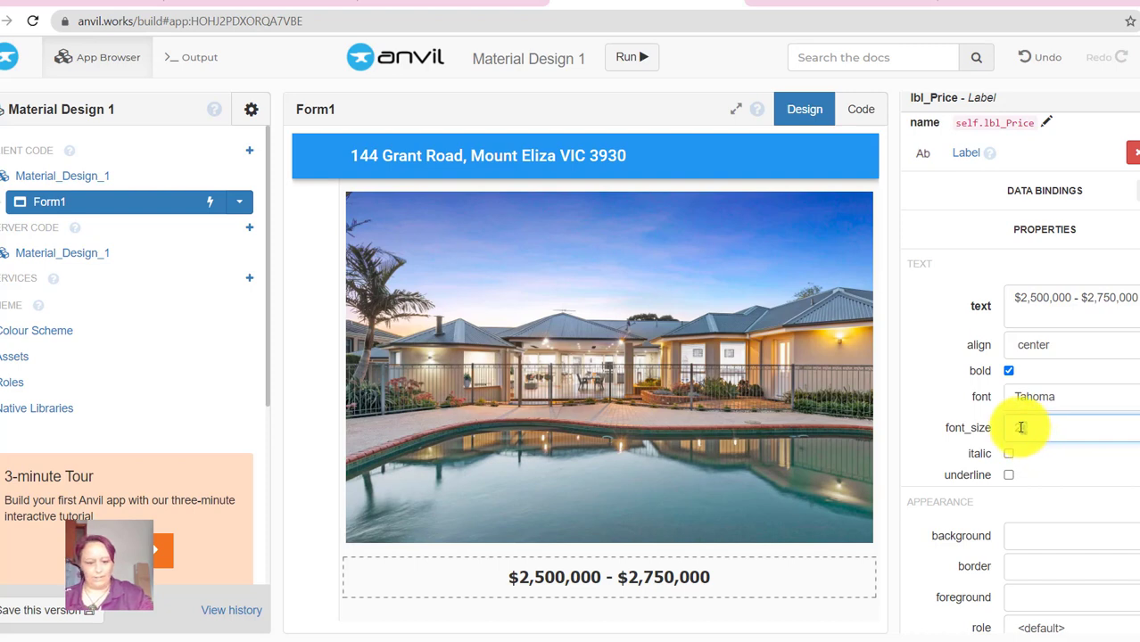
pyautogui.write('25')
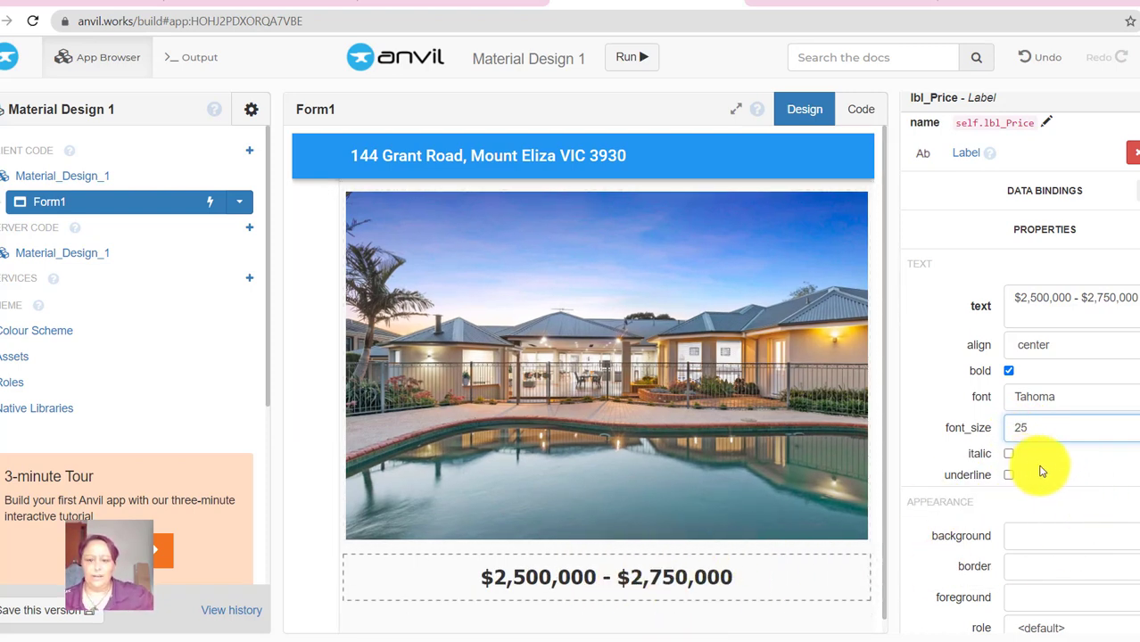
pyautogui.scroll(-1, 1040, 471)
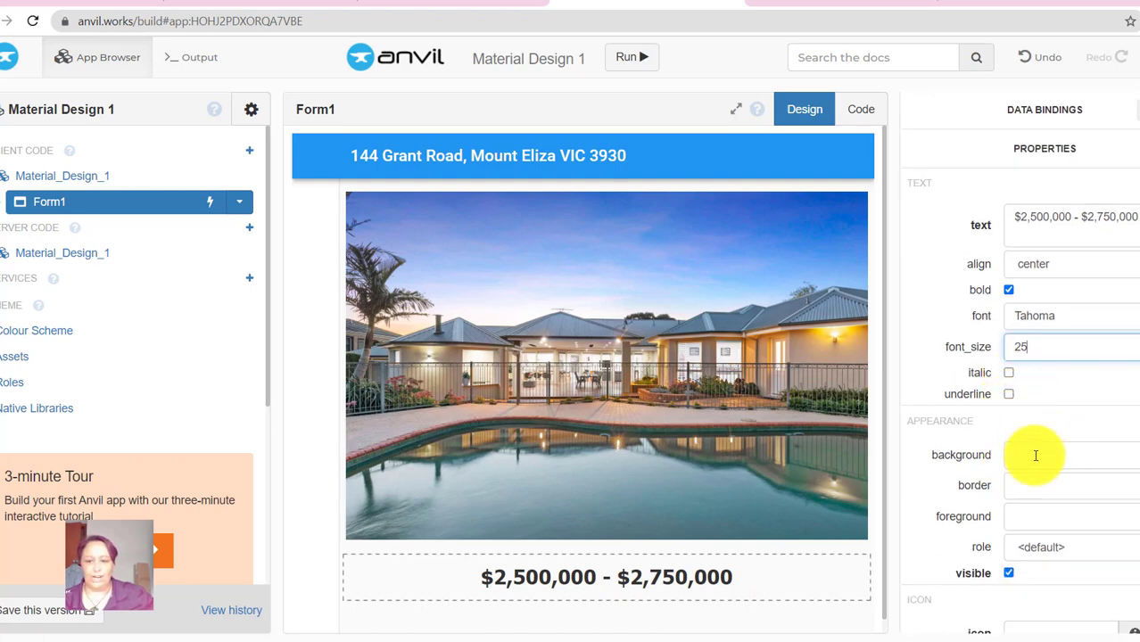
pyautogui.scroll(5, 1068, 387)
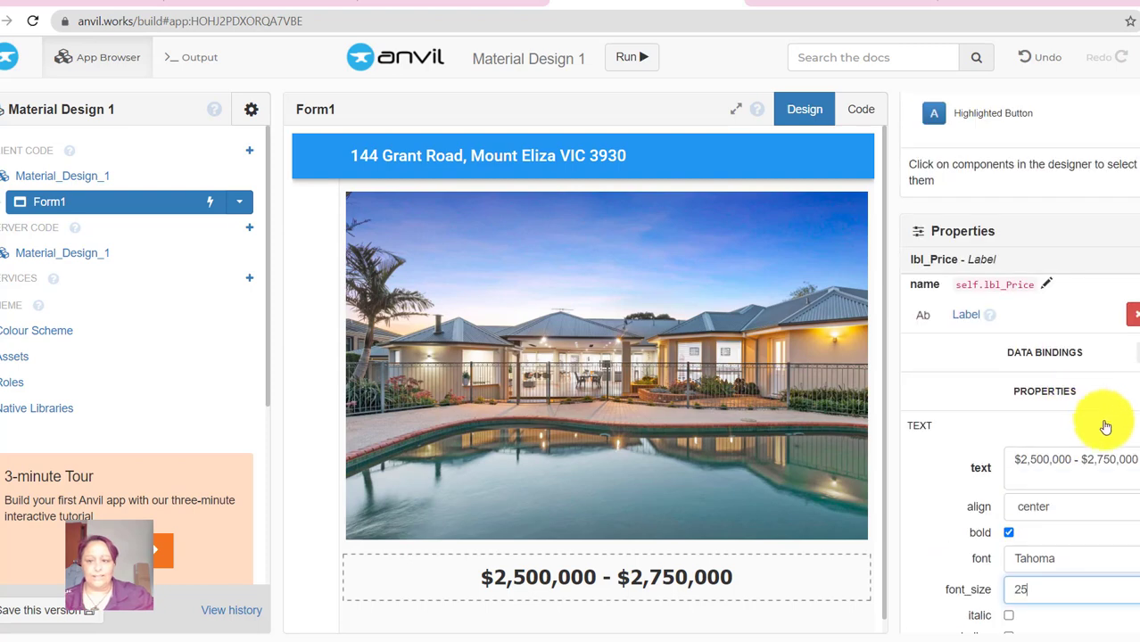
pyautogui.scroll(1, 1103, 410)
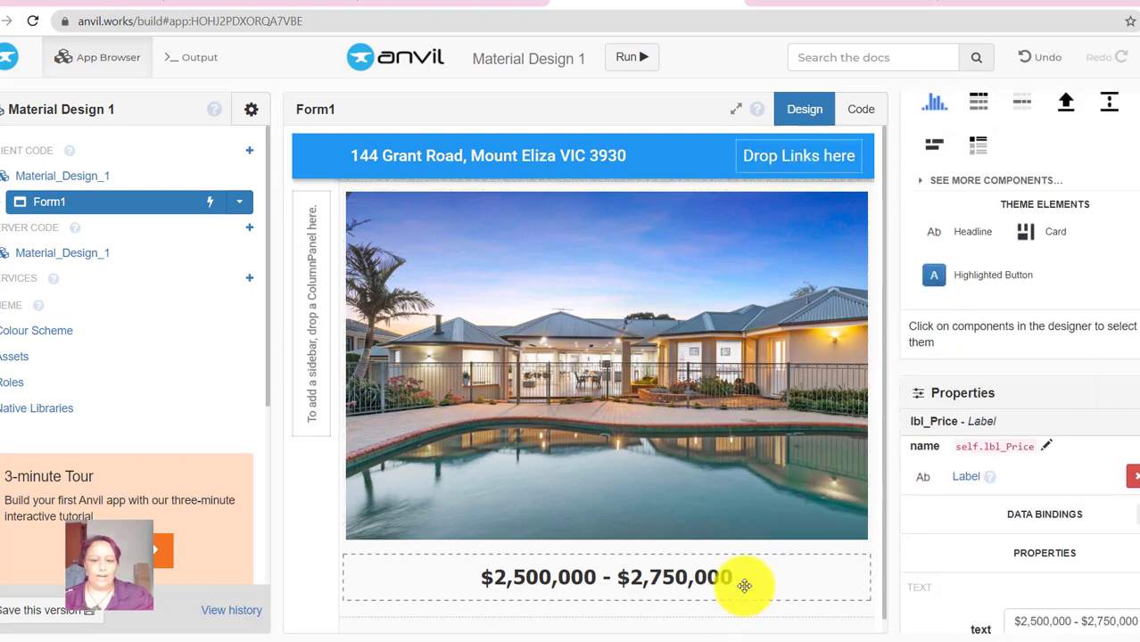
# - Add a new label below the price and name it lbl_Suburb
pyautogui.click(472, 3)
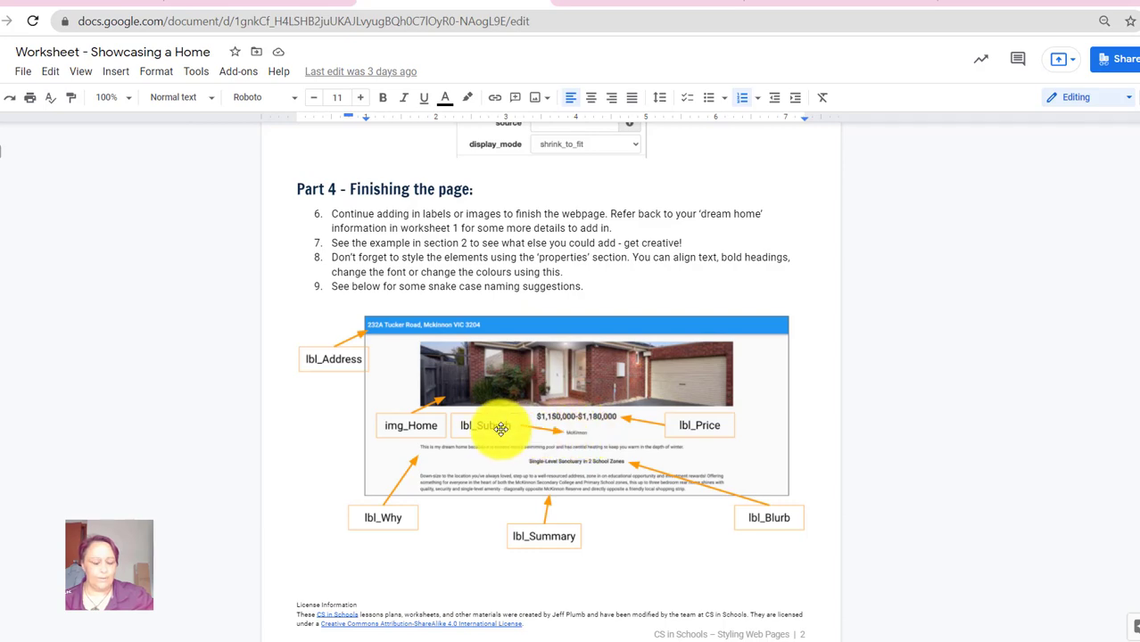
pyautogui.click(670, 3)
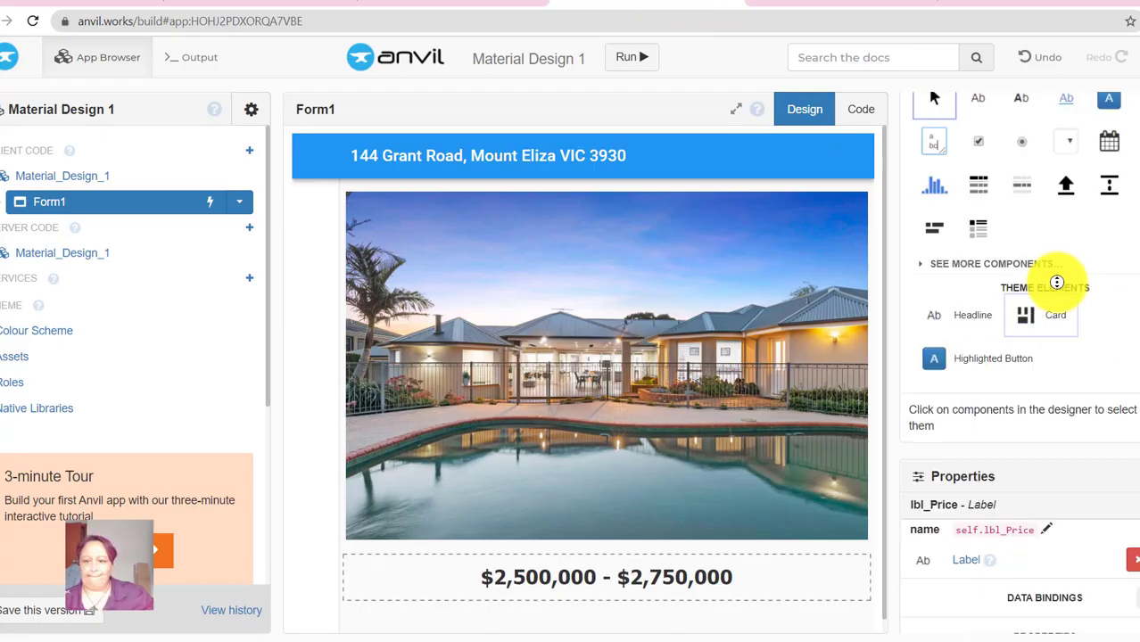
pyautogui.scroll(2, 1056, 282)
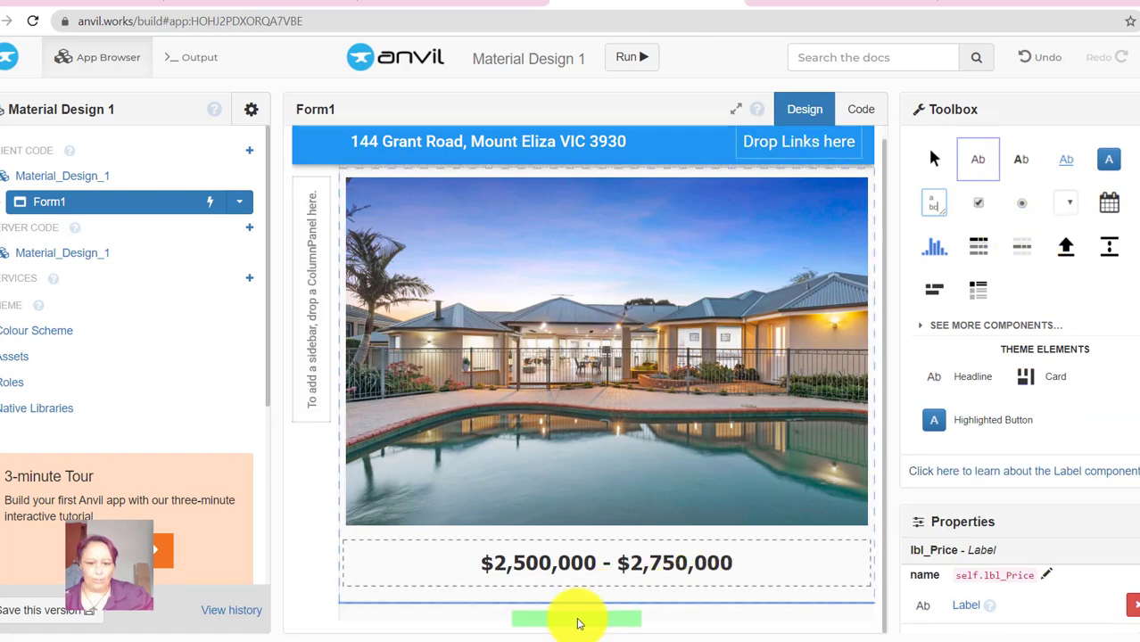
pyautogui.click(577, 623)
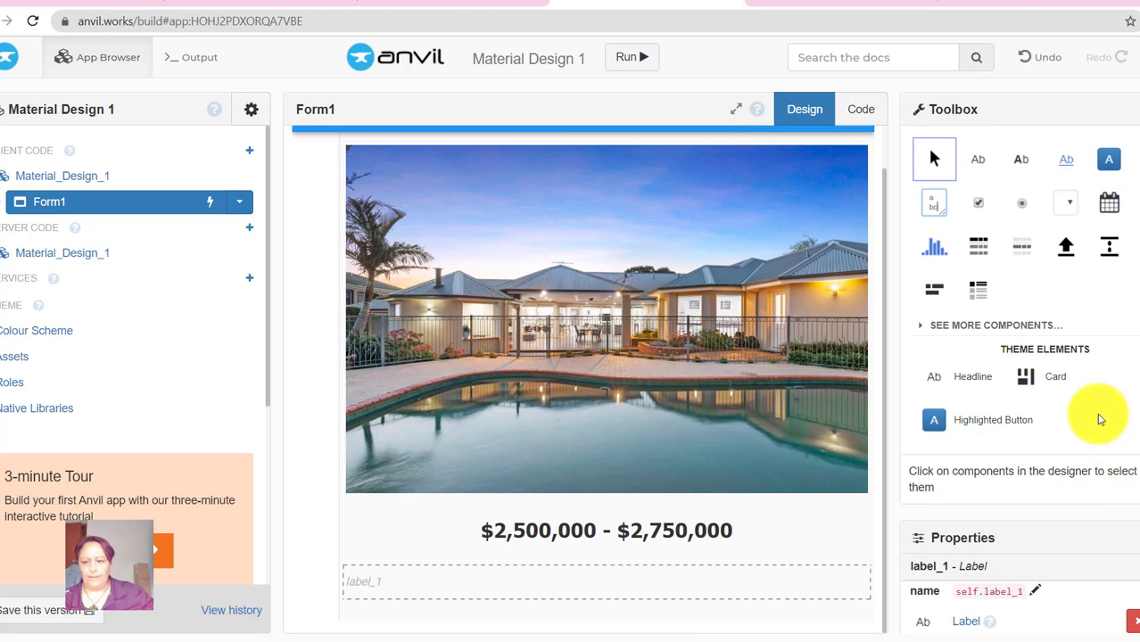
pyautogui.click(1035, 594)
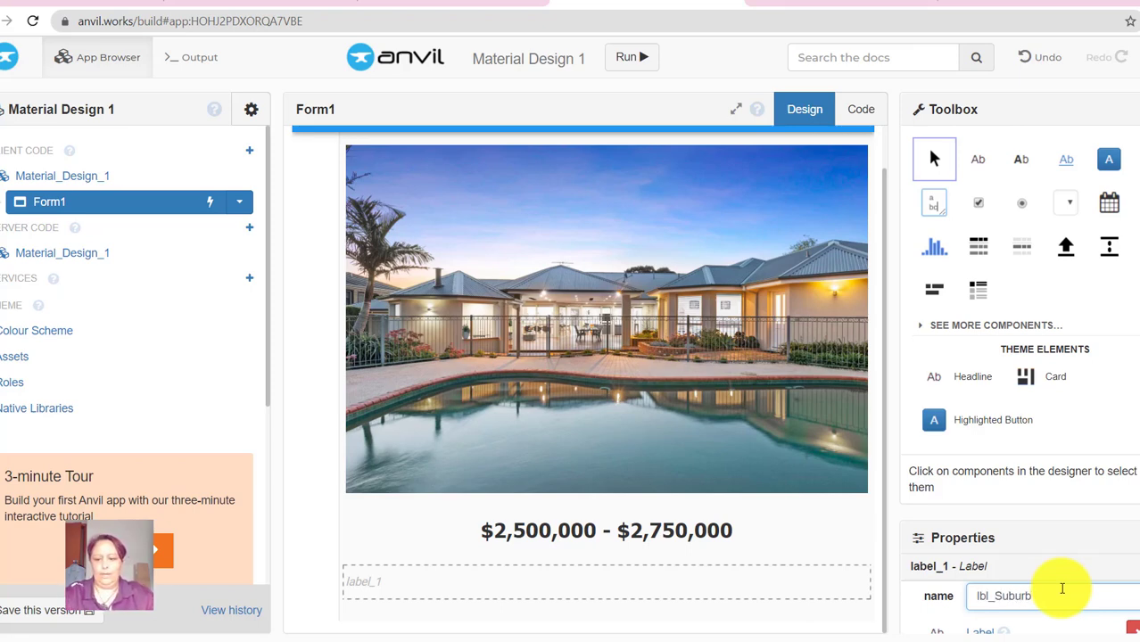
pyautogui.press('Return')
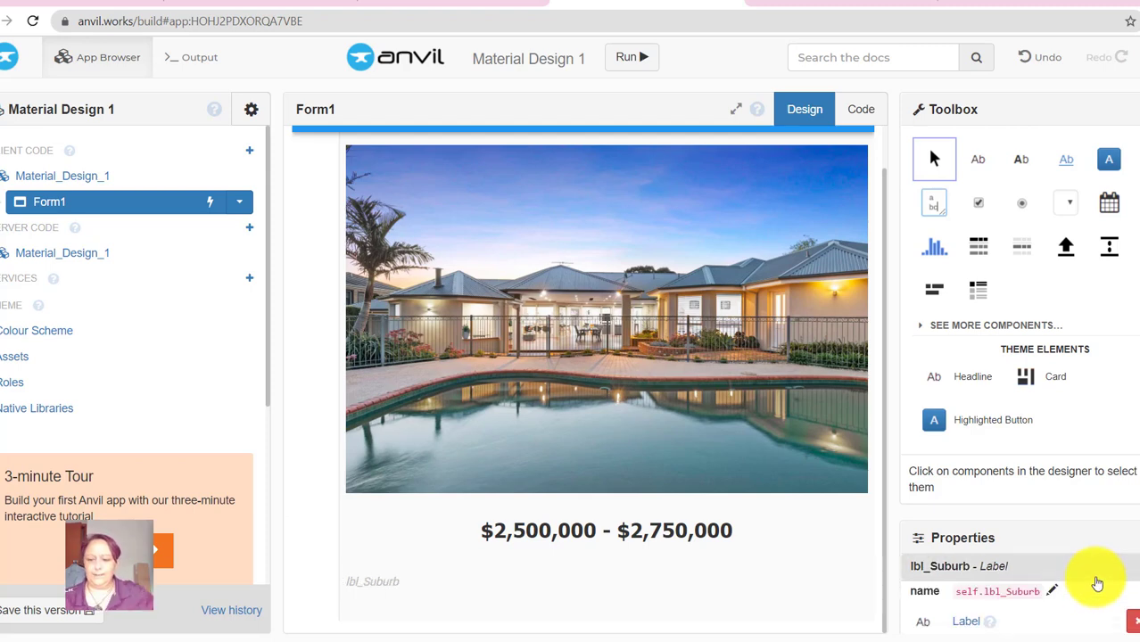
# - Centre the Mount Eliza suburb label
pyautogui.scroll(-4, 1039, 613)
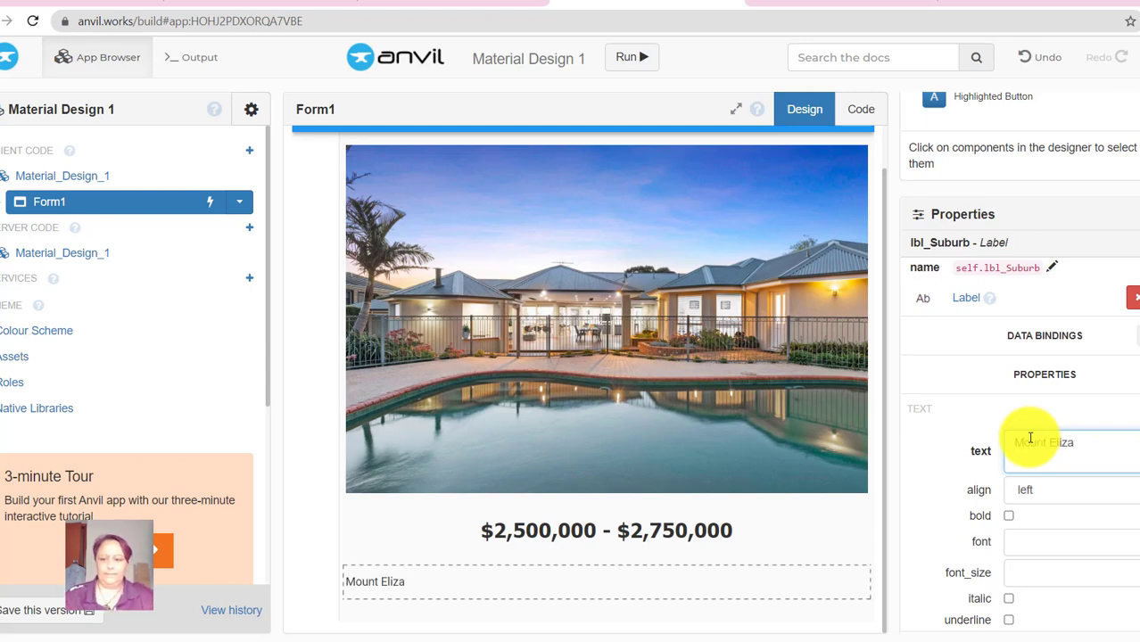
pyautogui.click(1046, 489)
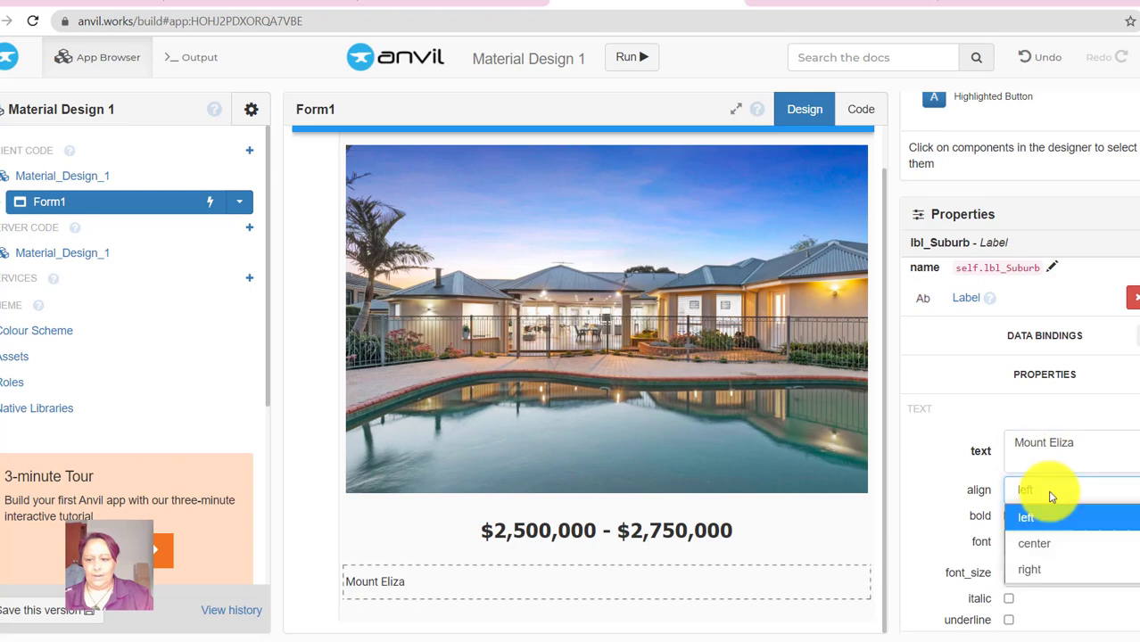
pyautogui.click(1057, 545)
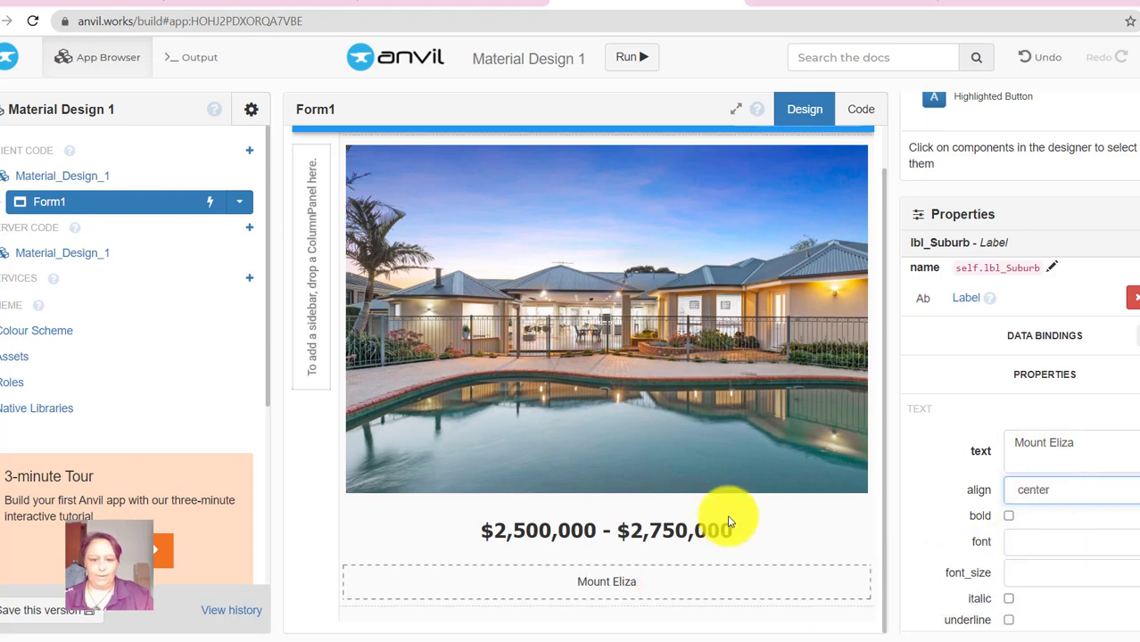
pyautogui.click(535, 3)
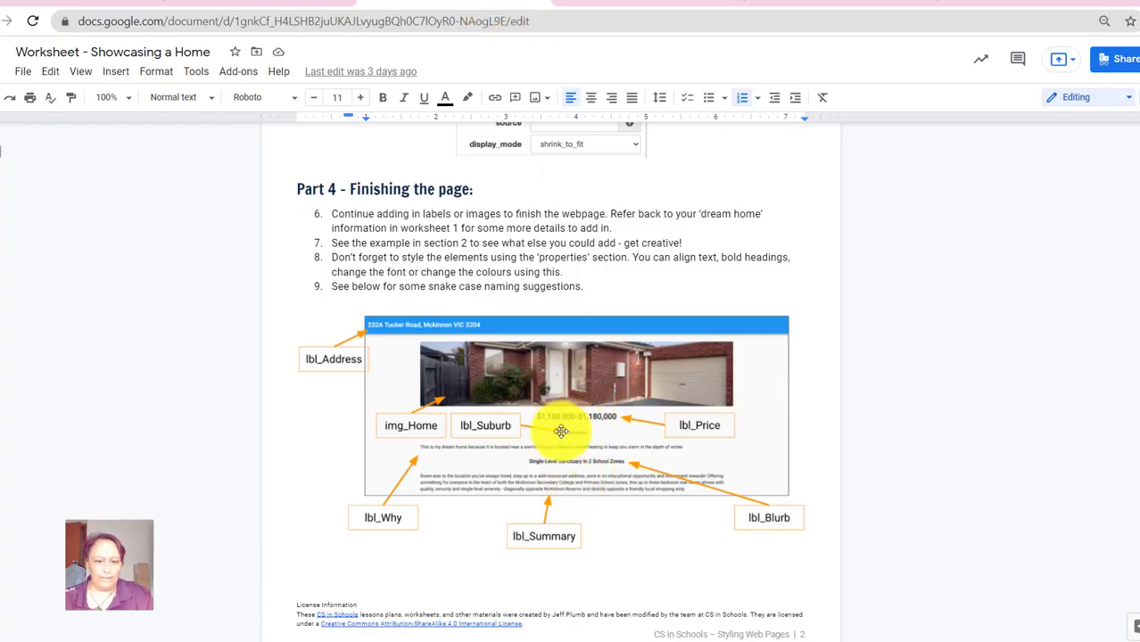
# - Scroll through the worksheet's naming diagram suggesting lbl_Why, lbl_Summary and lbl_Blurb
pyautogui.scroll(-1, 624, 433)
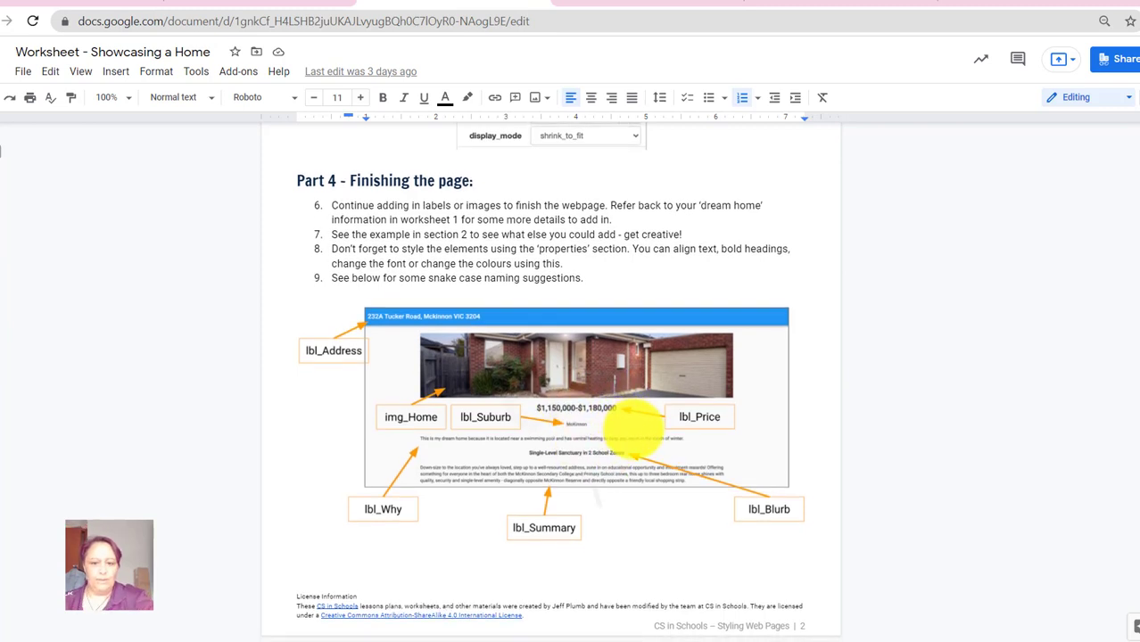
pyautogui.scroll(-1, 635, 433)
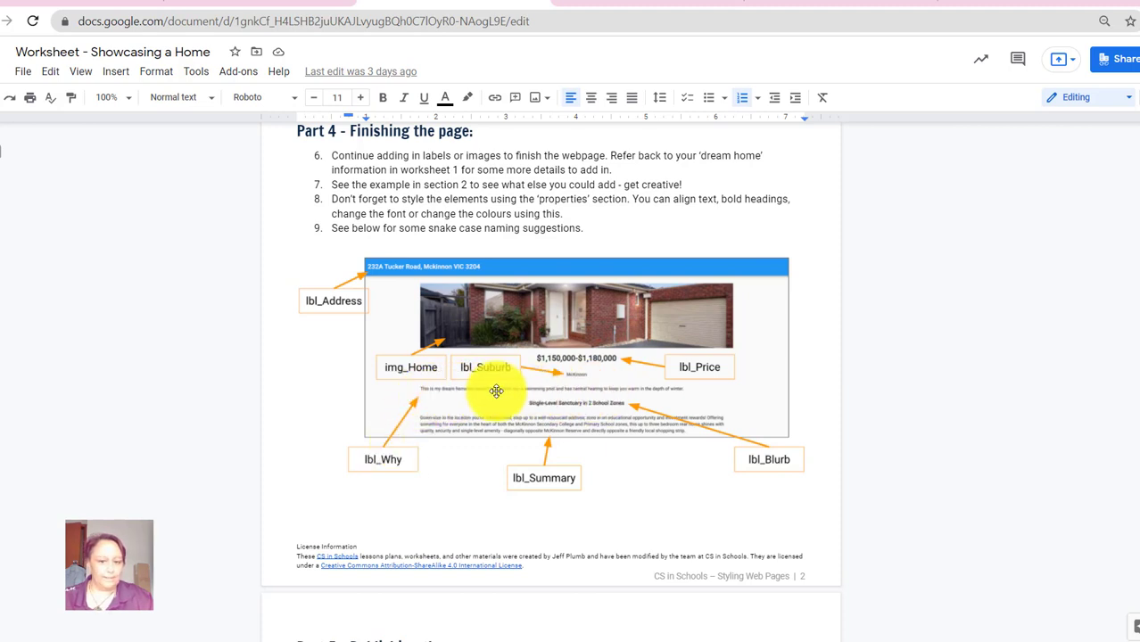
pyautogui.click(680, 3)
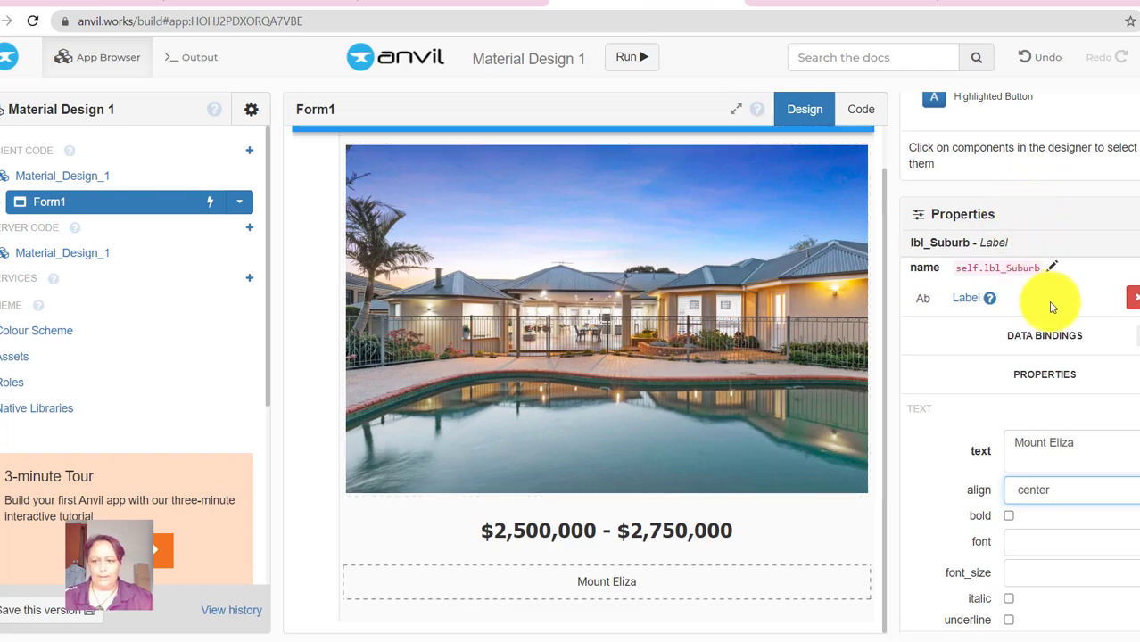
# - Place a new label below Mount Eliza and name it lbl_Why
pyautogui.scroll(4, 1035, 250)
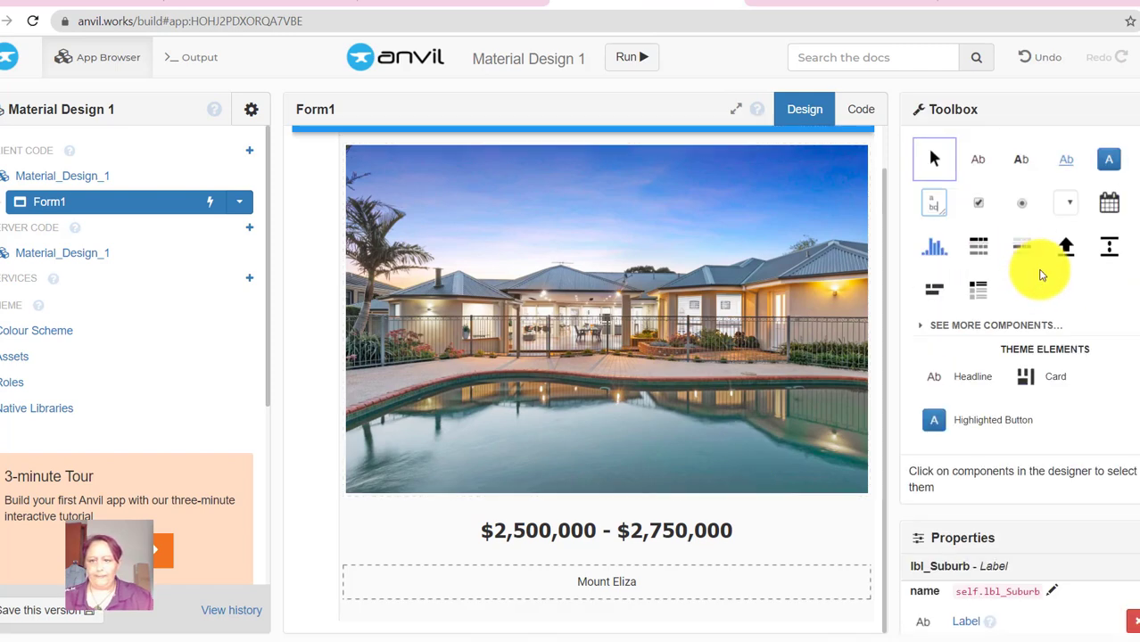
pyautogui.moveTo(981, 163); pyautogui.dragTo(646, 624)
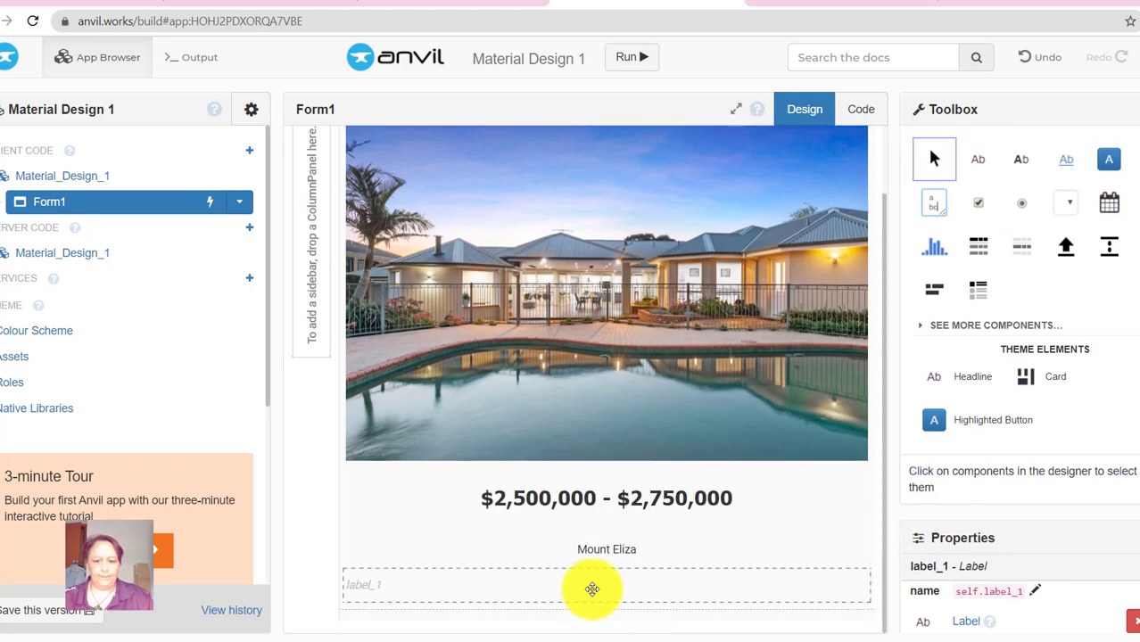
pyautogui.click(1036, 594)
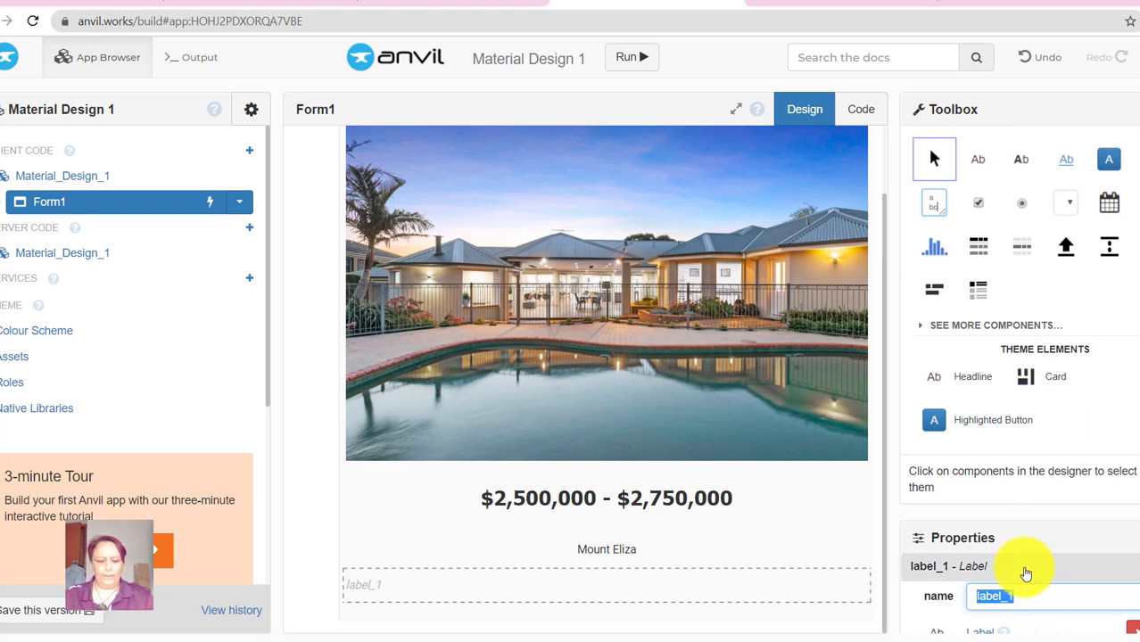
pyautogui.write('lbl_Why')
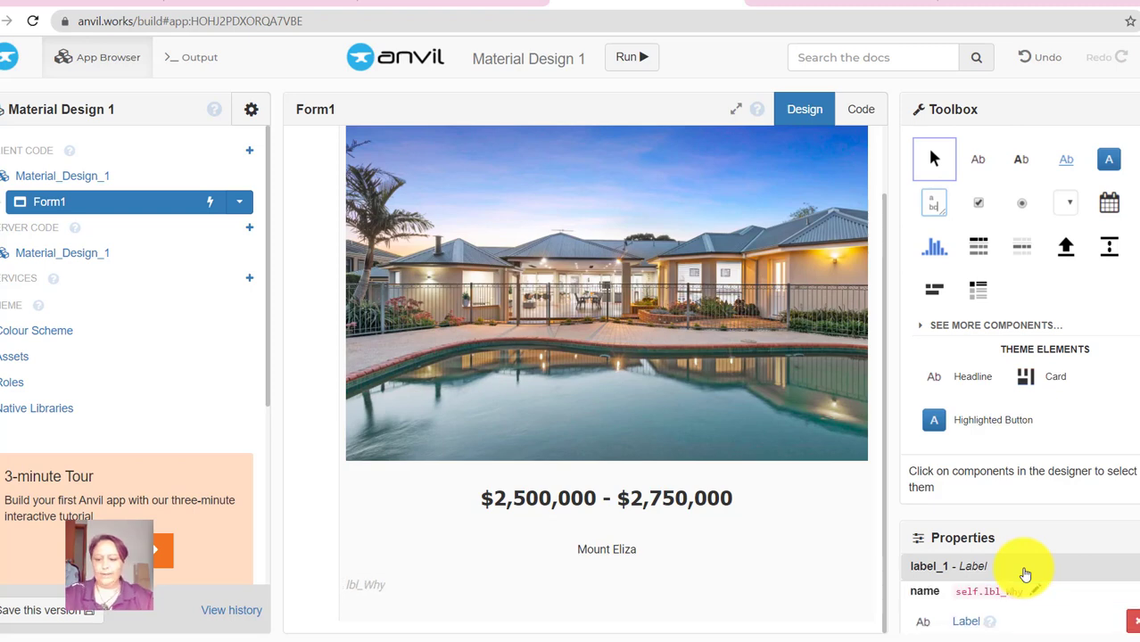
pyautogui.press('Return')
pyautogui.scroll(-1, 1063, 584)
pyautogui.scroll(-2, 1063, 584)
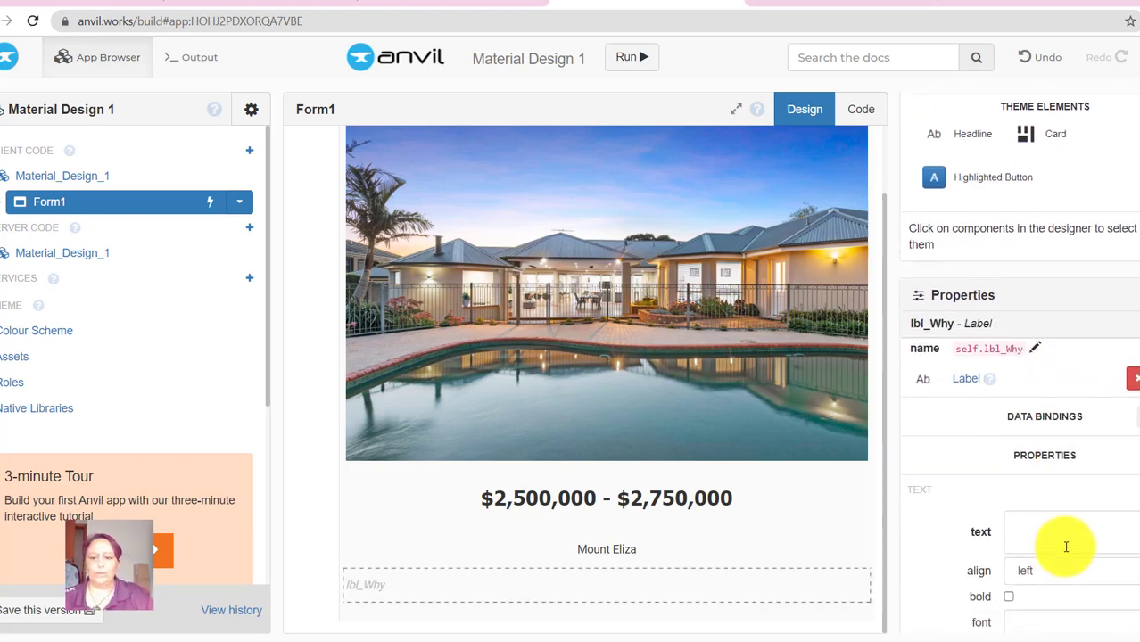
# - Enter lbl_Why's text explaining the choice: pool, gym, plenty of room for the family
pyautogui.click(1049, 520)
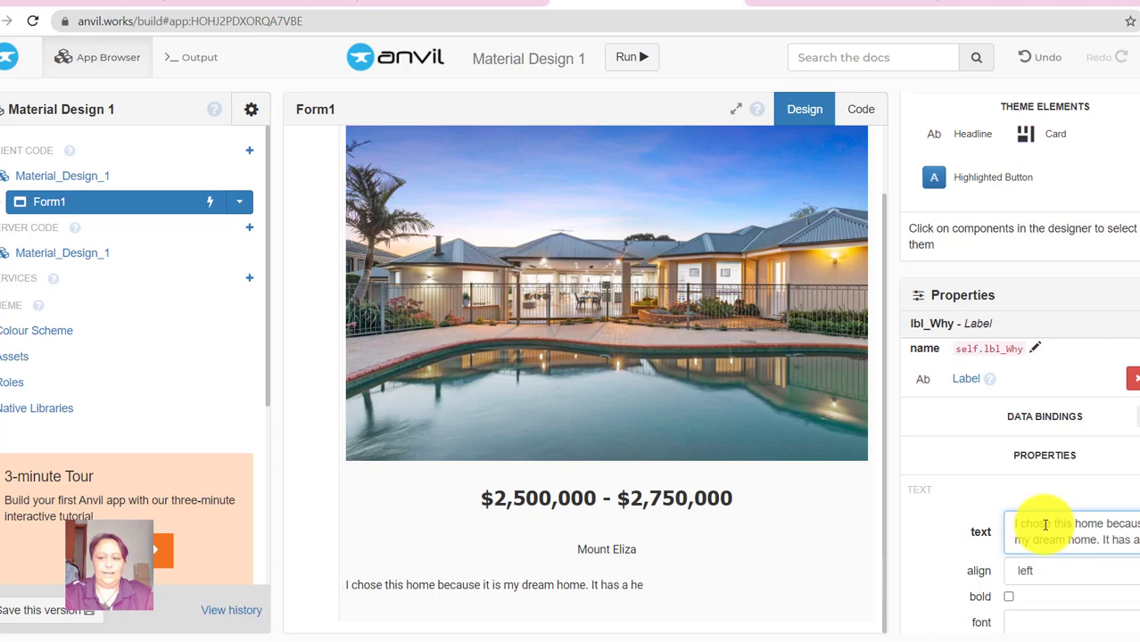
pyautogui.write('d pool, gym, plenty ')
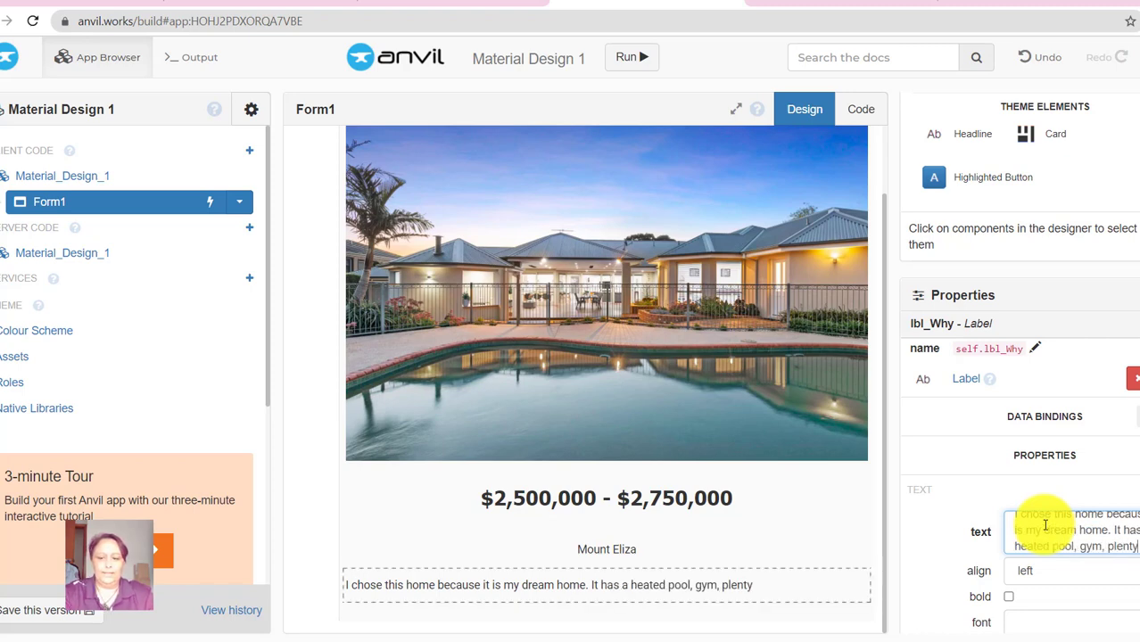
pyautogui.write('of room')
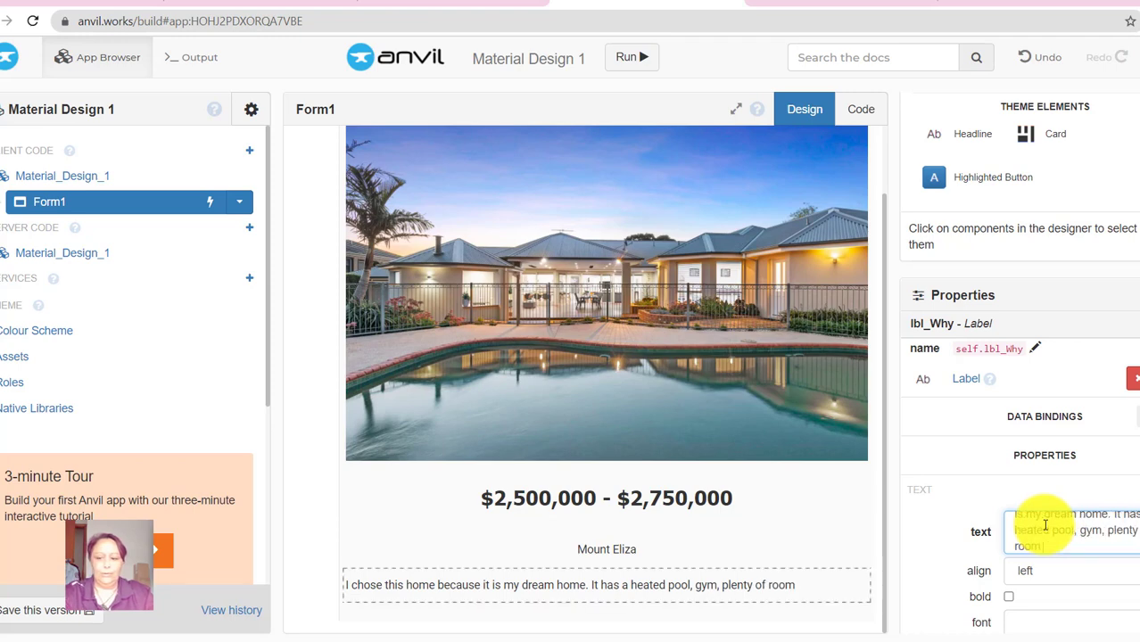
pyautogui.write(' for my fa')
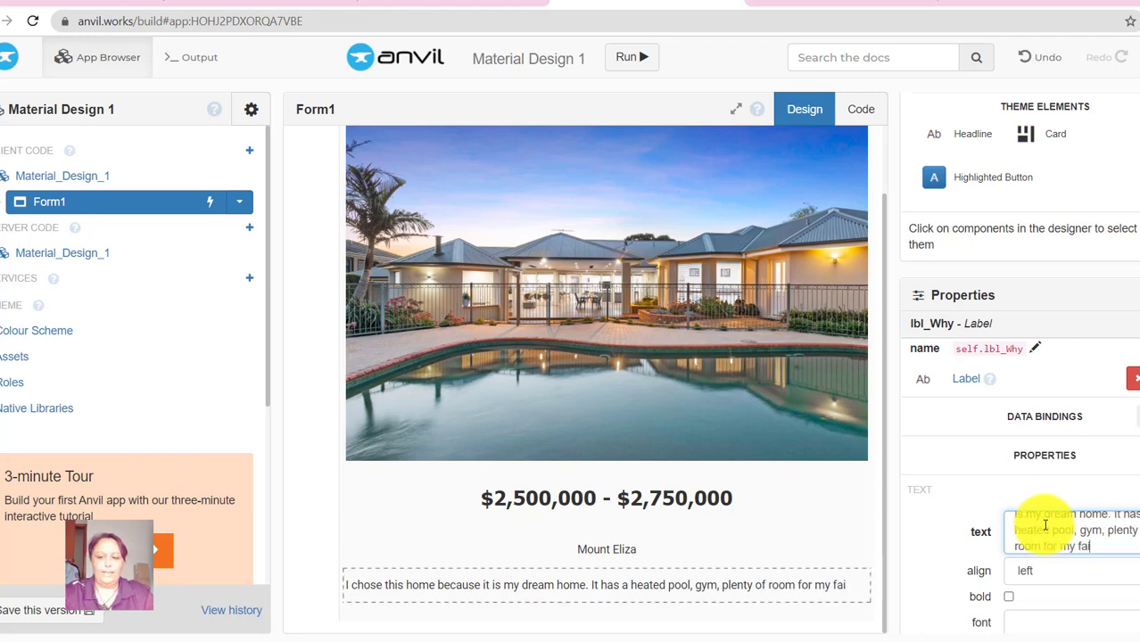
pyautogui.write('mily and ope')
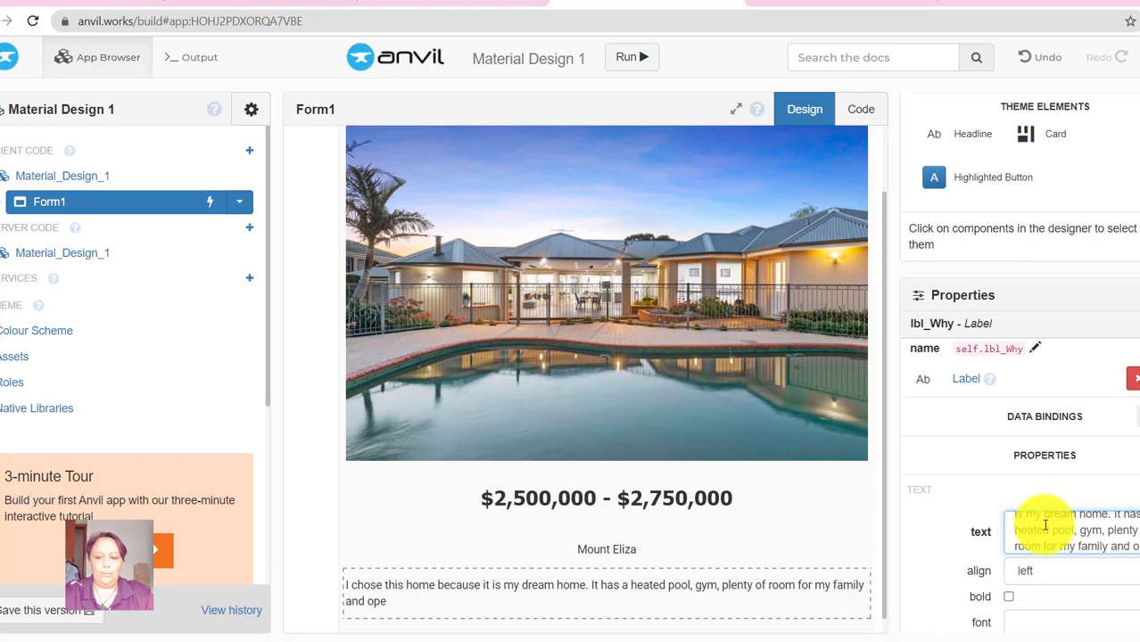
pyautogui.write('n outdoor space for entertain')
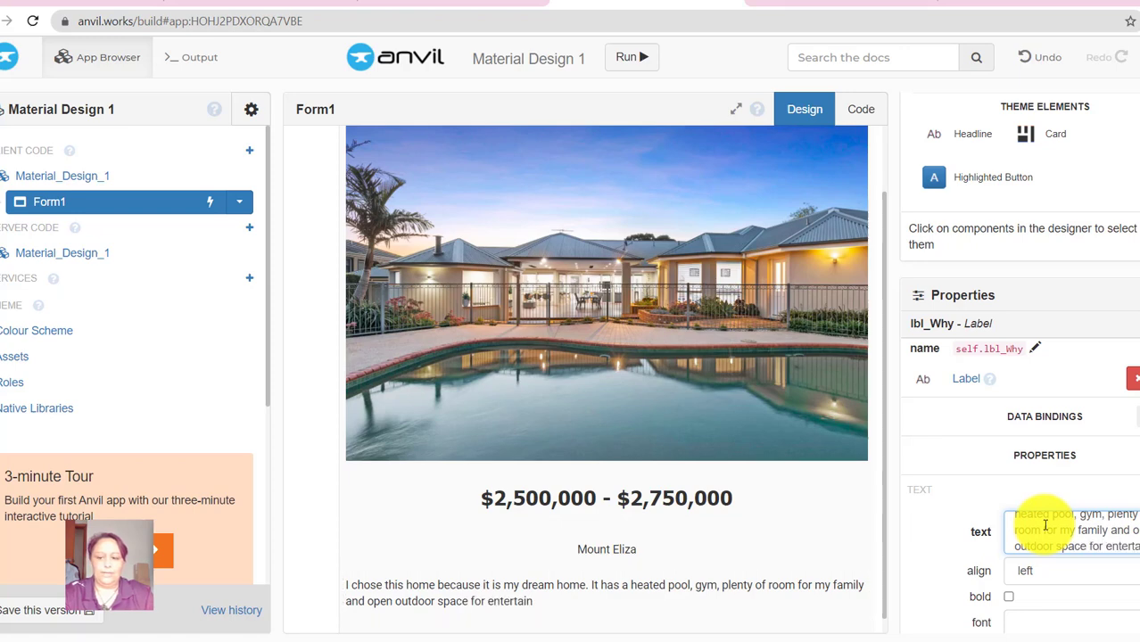
pyautogui.write('and playing sport and recrea')
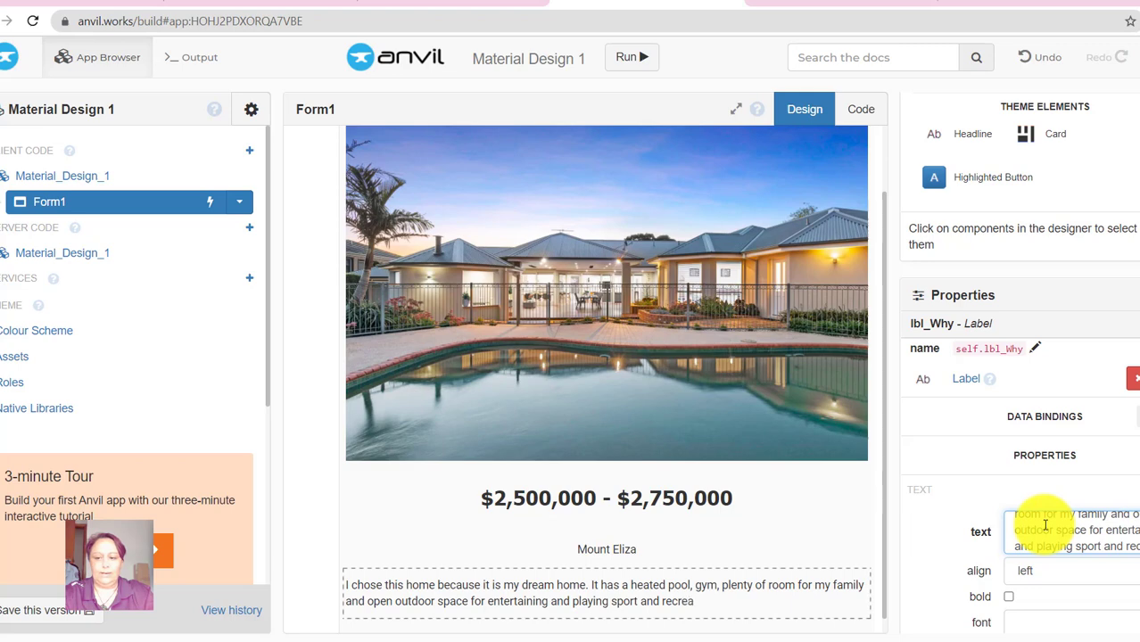
pyautogui.write('tional activities.')
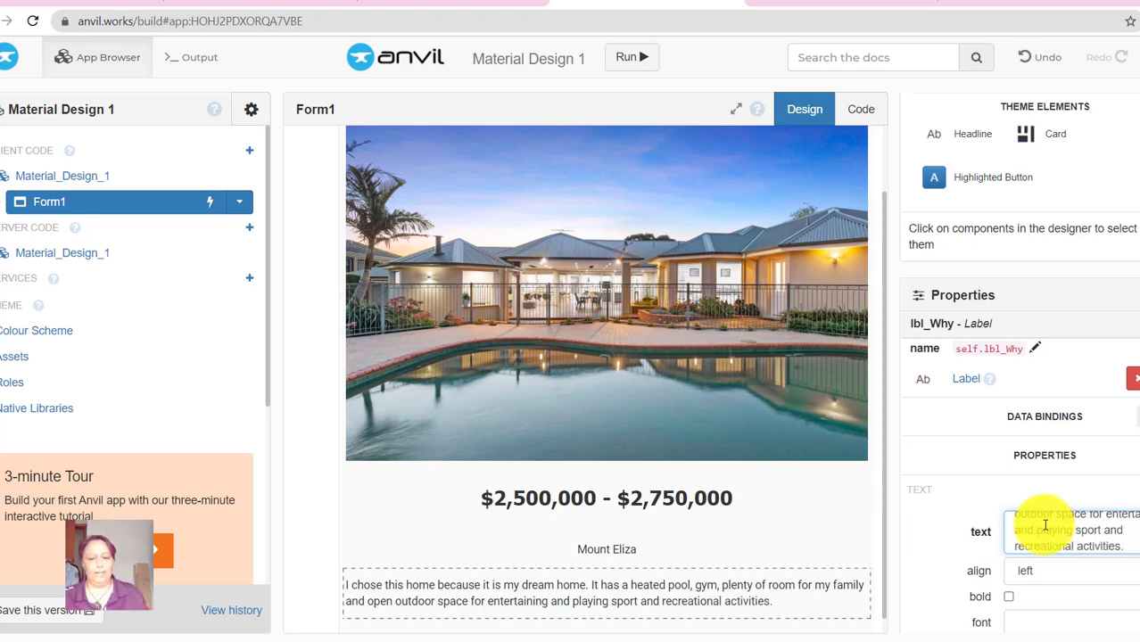
pyautogui.scroll(-1, 704, 535)
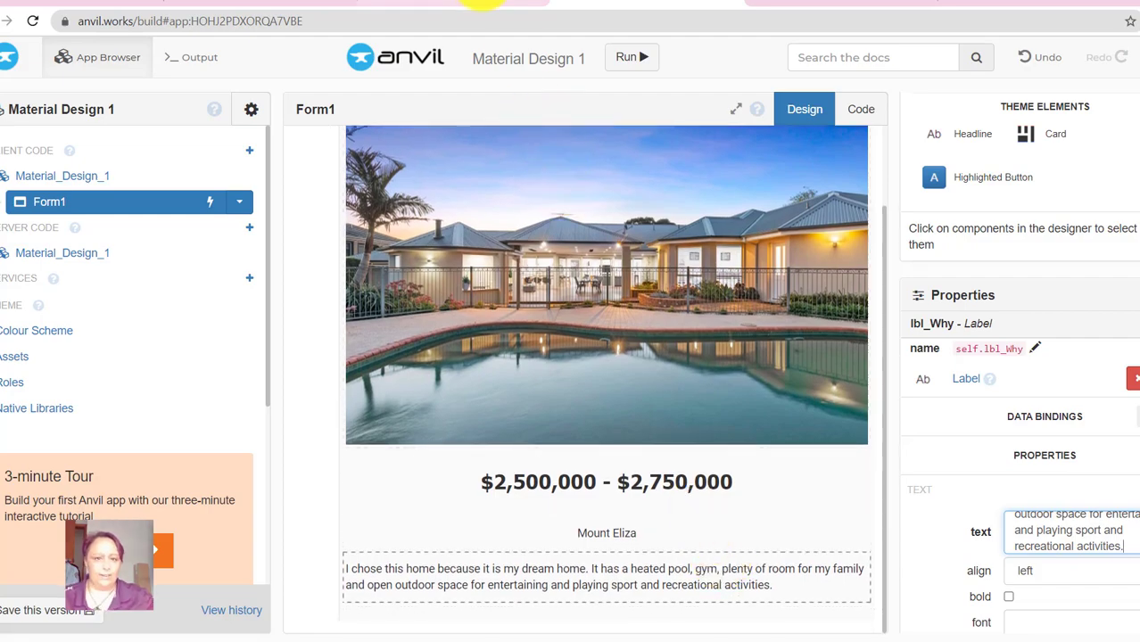
# - Centre the lbl_Why label's text after checking the worksheet
pyautogui.click(478, 7)
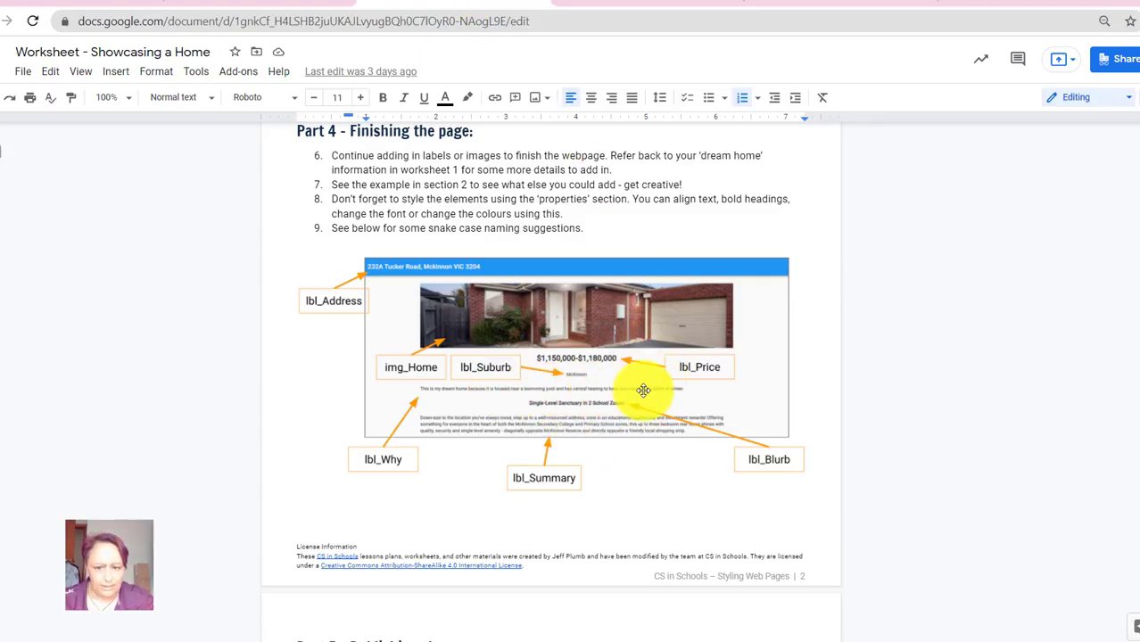
pyautogui.click(644, 4)
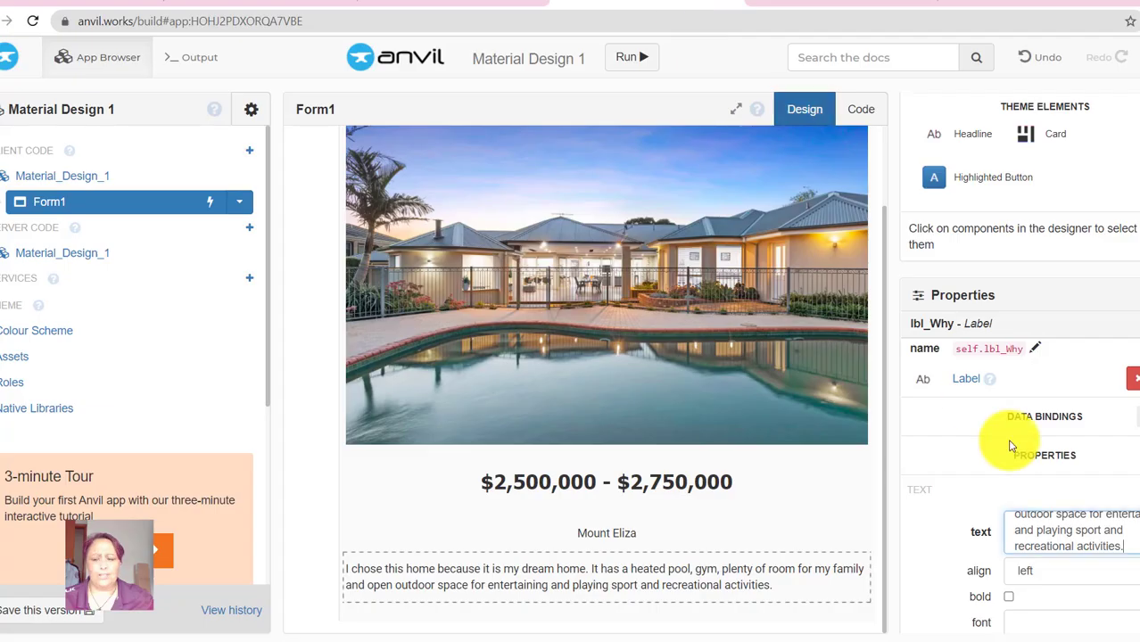
pyautogui.scroll(-3, 1053, 579)
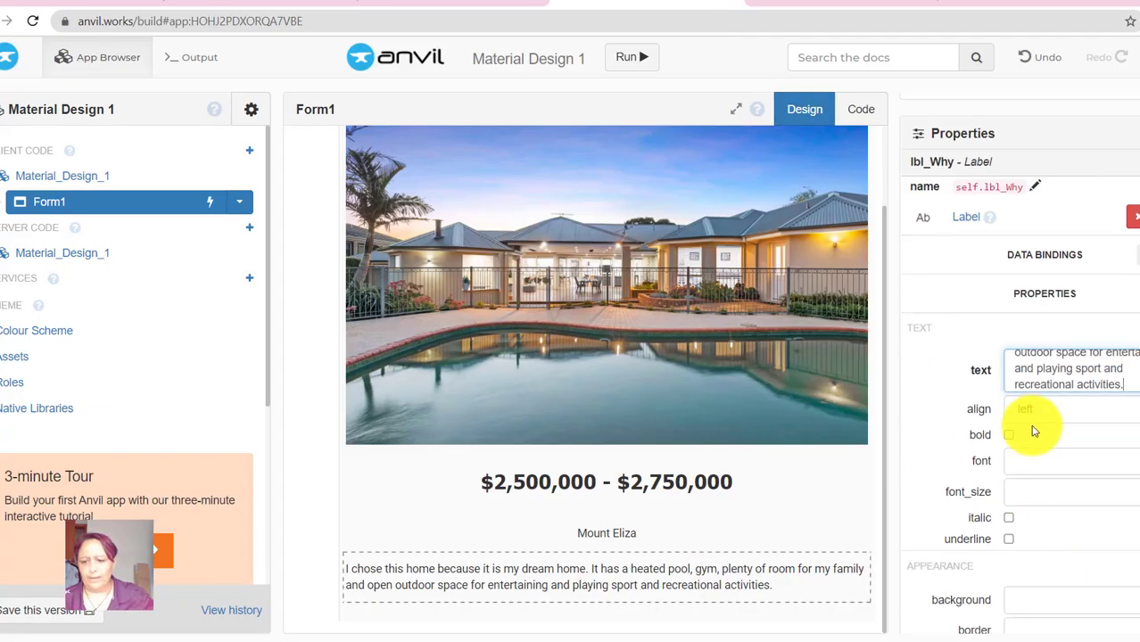
pyautogui.click(1034, 412)
pyautogui.click(1047, 463)
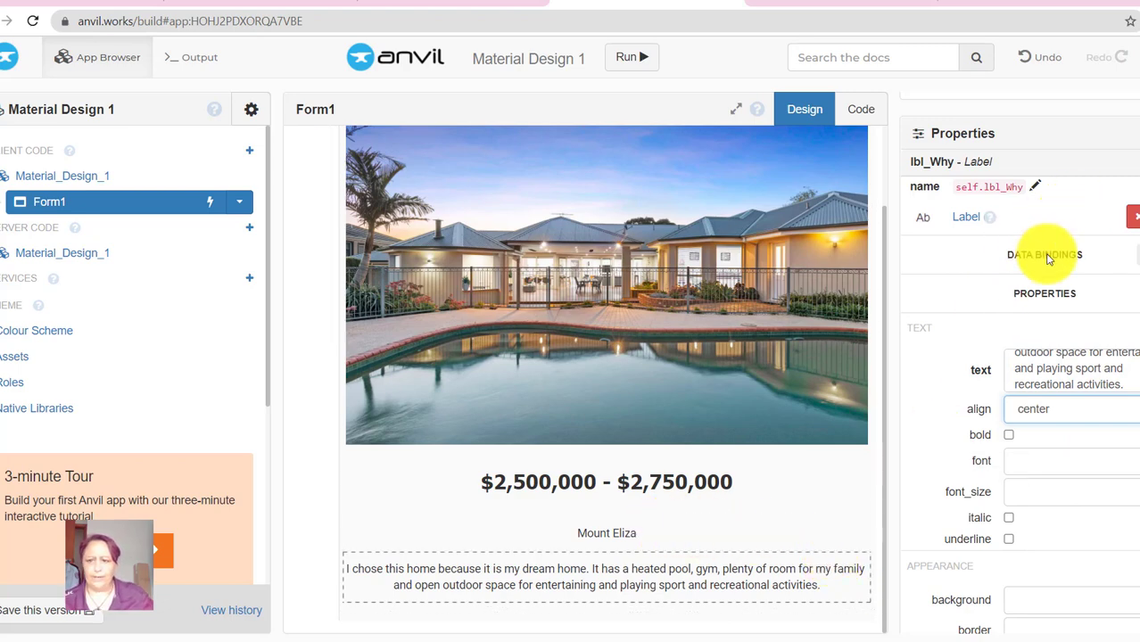
# - Add an empty label_1 below the description label
pyautogui.scroll(5, 1045, 255)
pyautogui.click(977, 158)
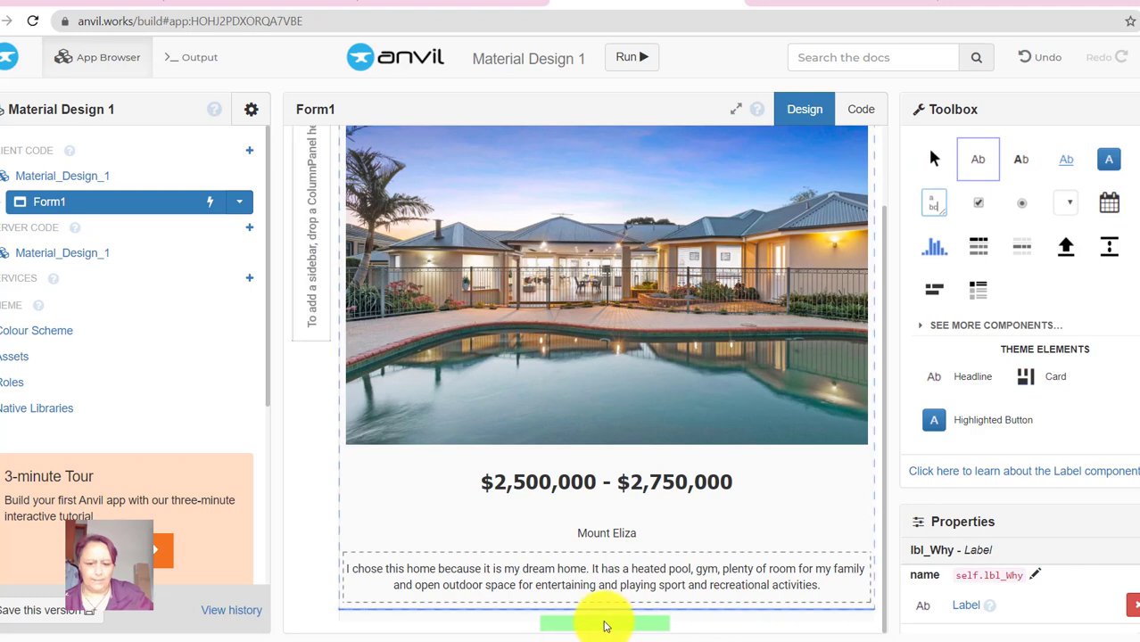
pyautogui.click(611, 618)
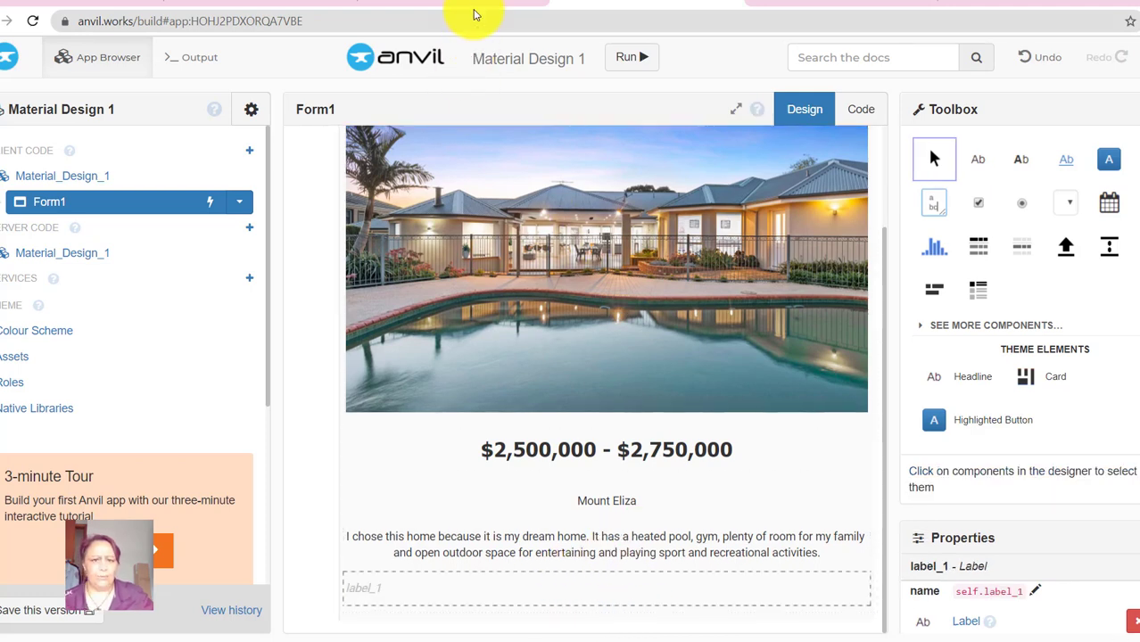
pyautogui.click(500, 3)
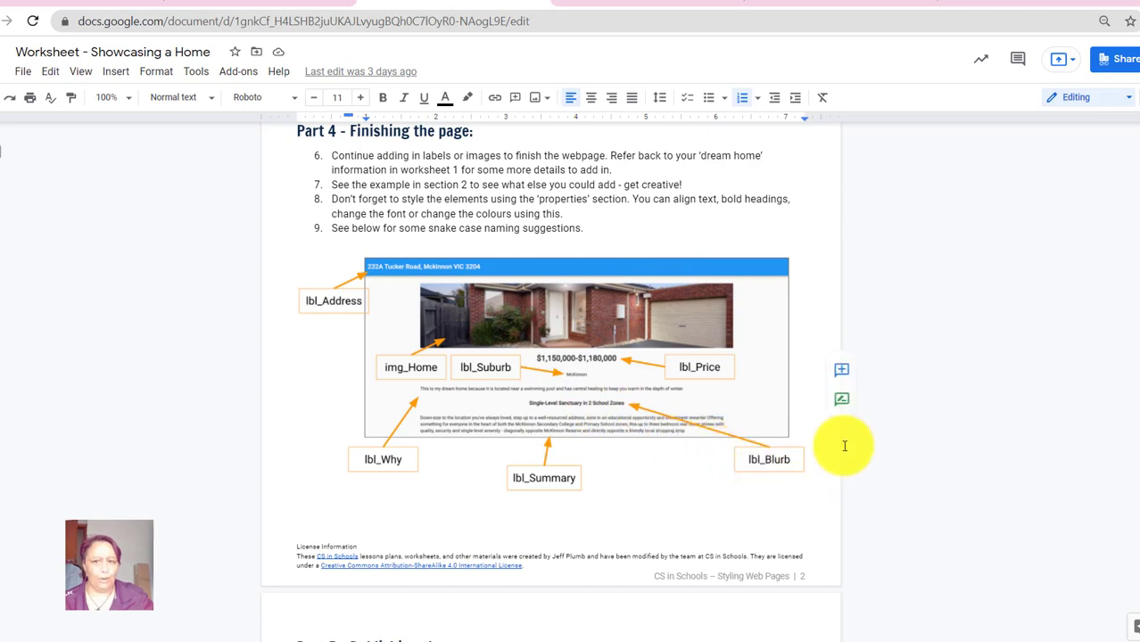
# - Copy the 'Unrivalled Family Elegance with Indoor-Outdoor Sanctuary' heading from the Domain.com.au listing
pyautogui.click(828, 3)
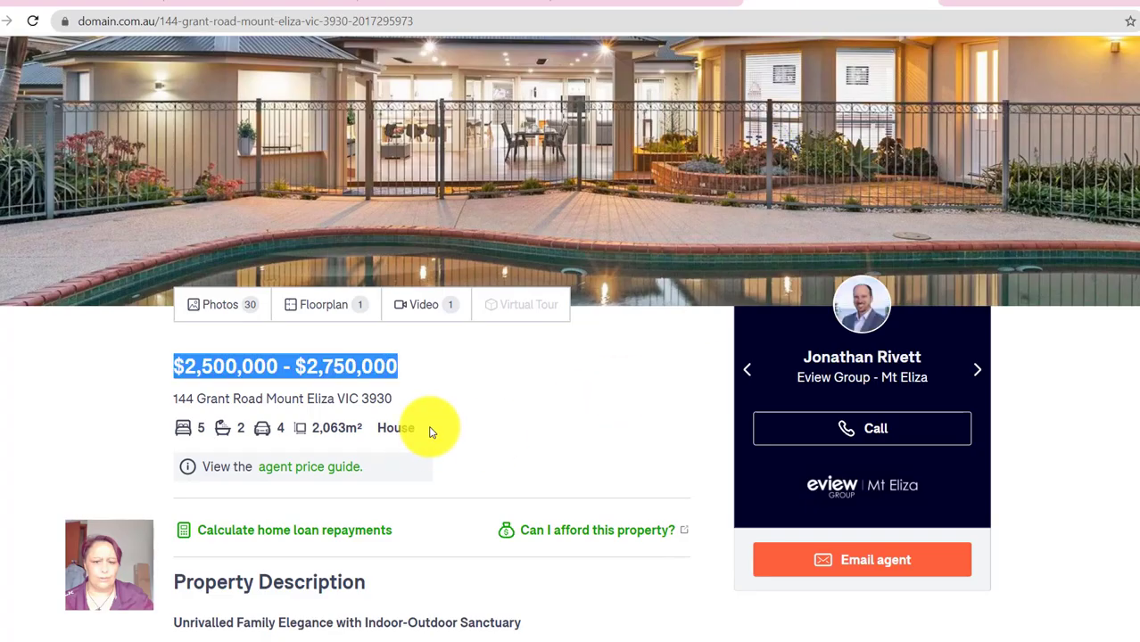
pyautogui.scroll(-1, 498, 424)
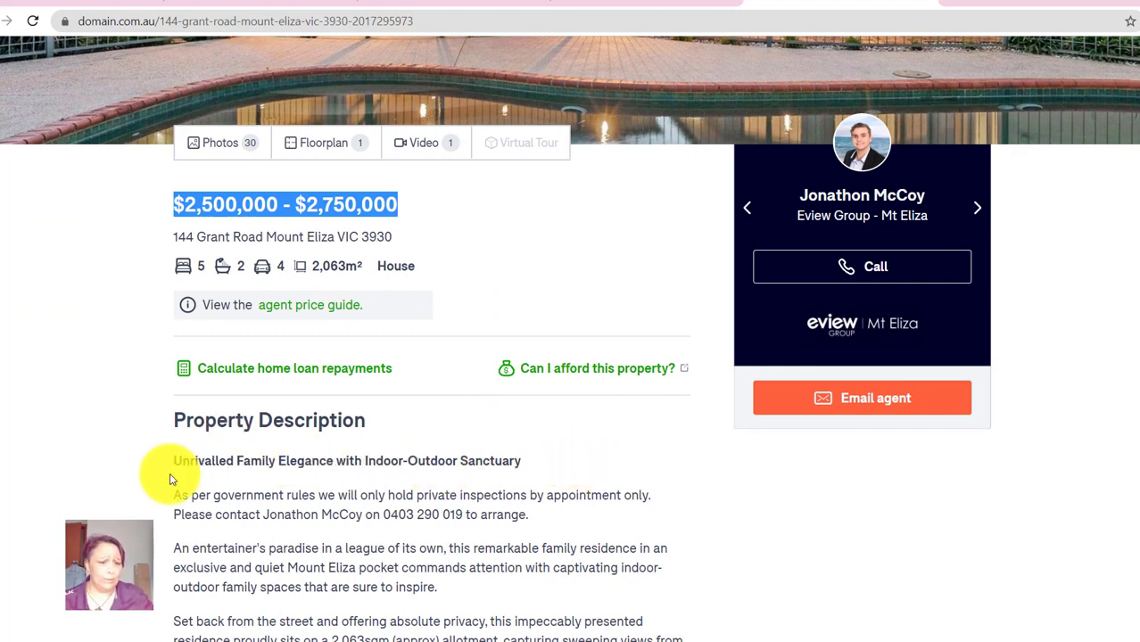
pyautogui.moveTo(170, 461); pyautogui.dragTo(533, 475)
pyautogui.hotkey('ctrl', 'c')
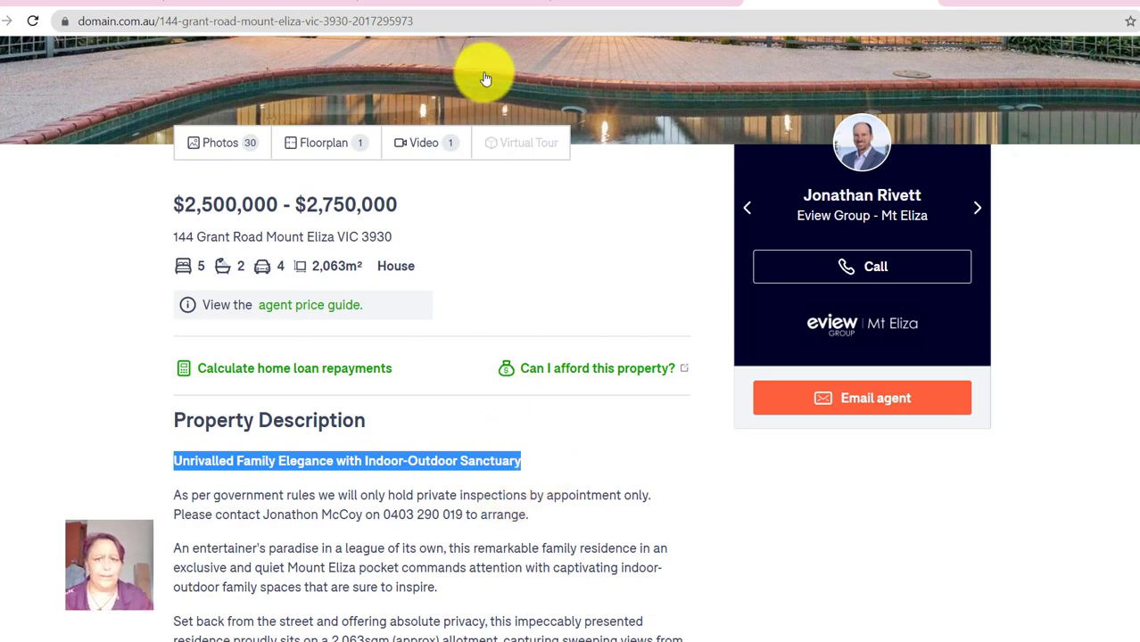
pyautogui.click(580, 4)
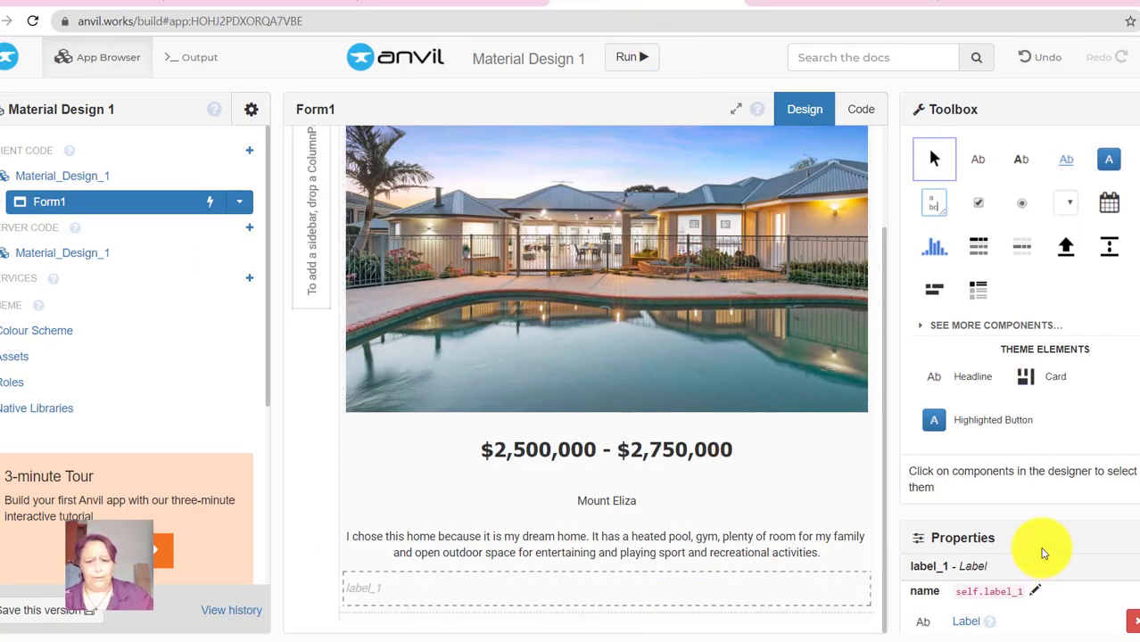
# - Rename the new label_1 to lbl_Blurb
pyautogui.scroll(-2, 1081, 513)
pyautogui.scroll(-1, 1081, 513)
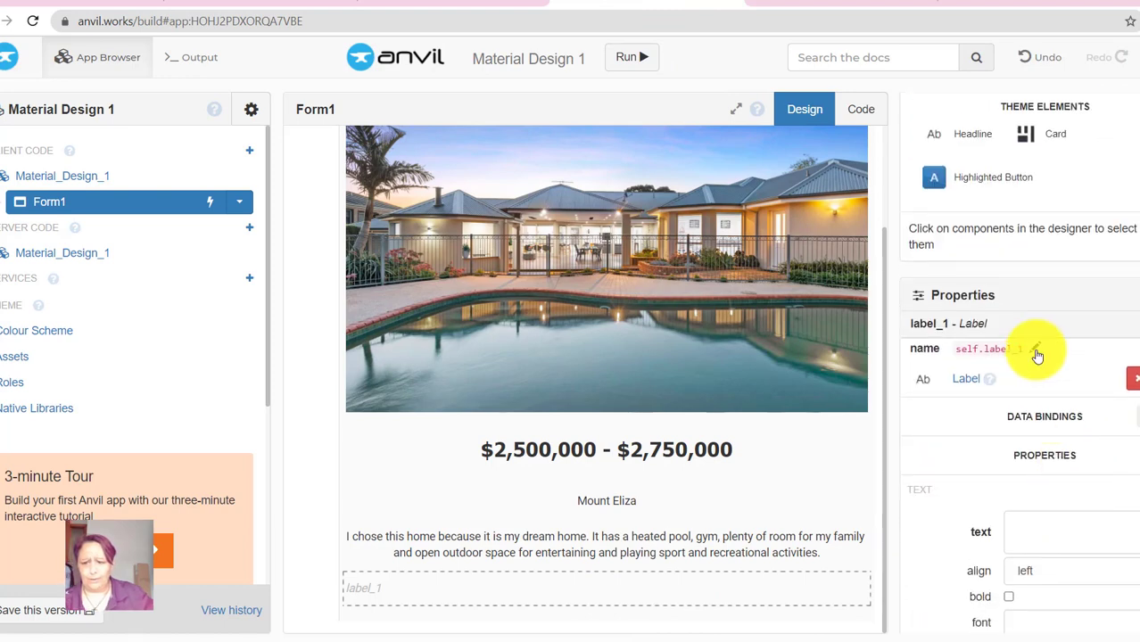
pyautogui.click(1037, 355)
pyautogui.write('lb')
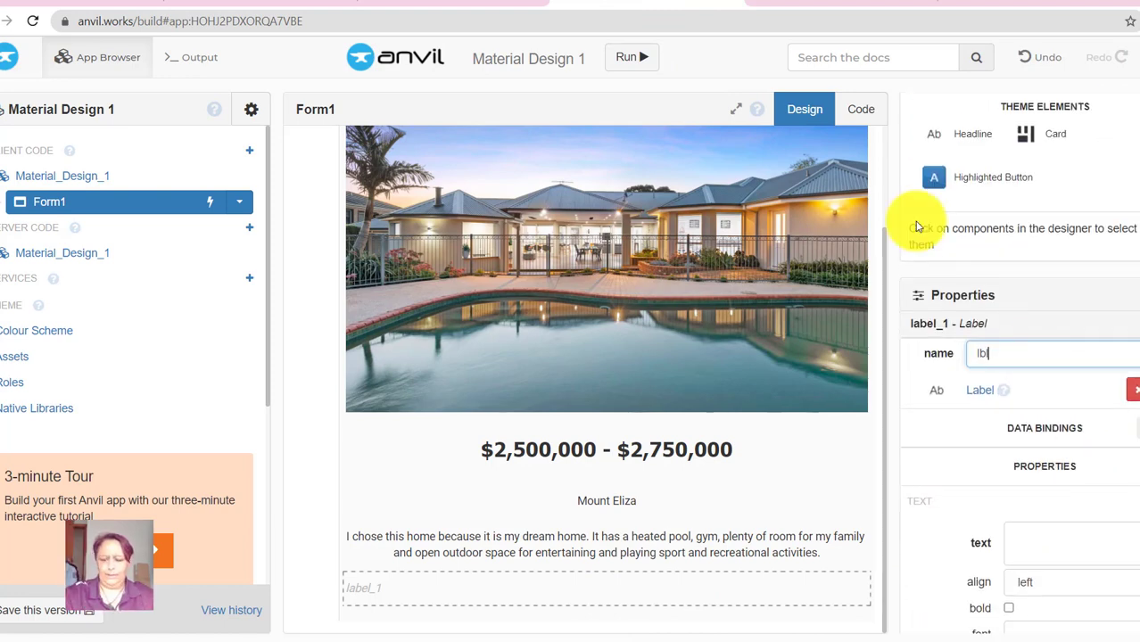
pyautogui.write('l_')
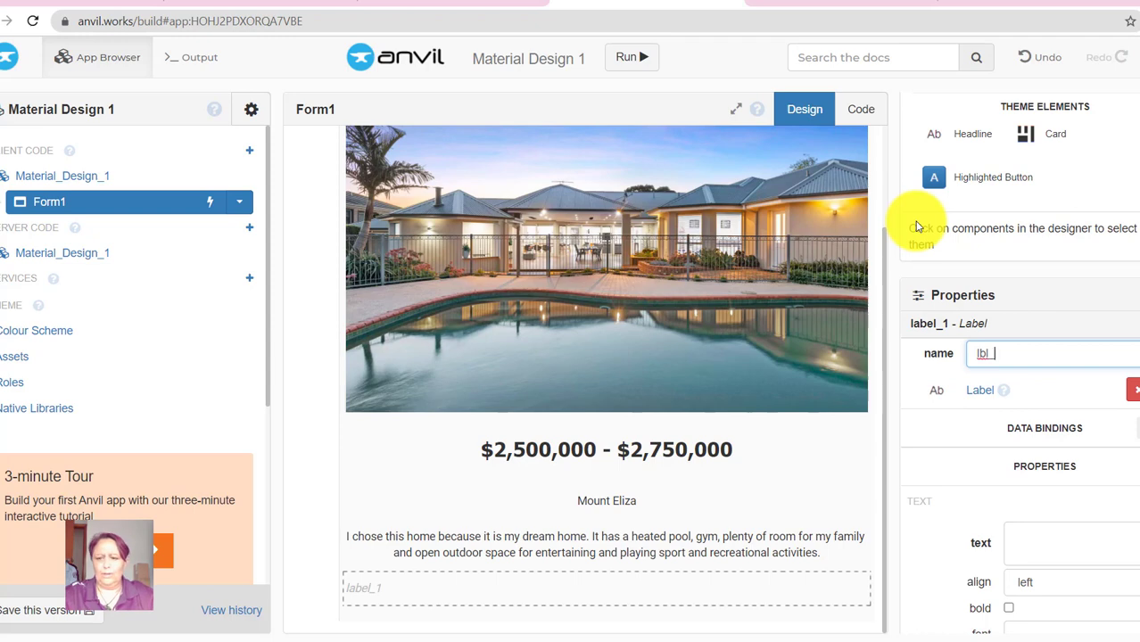
pyautogui.write('Blurb')
pyautogui.press('Return')
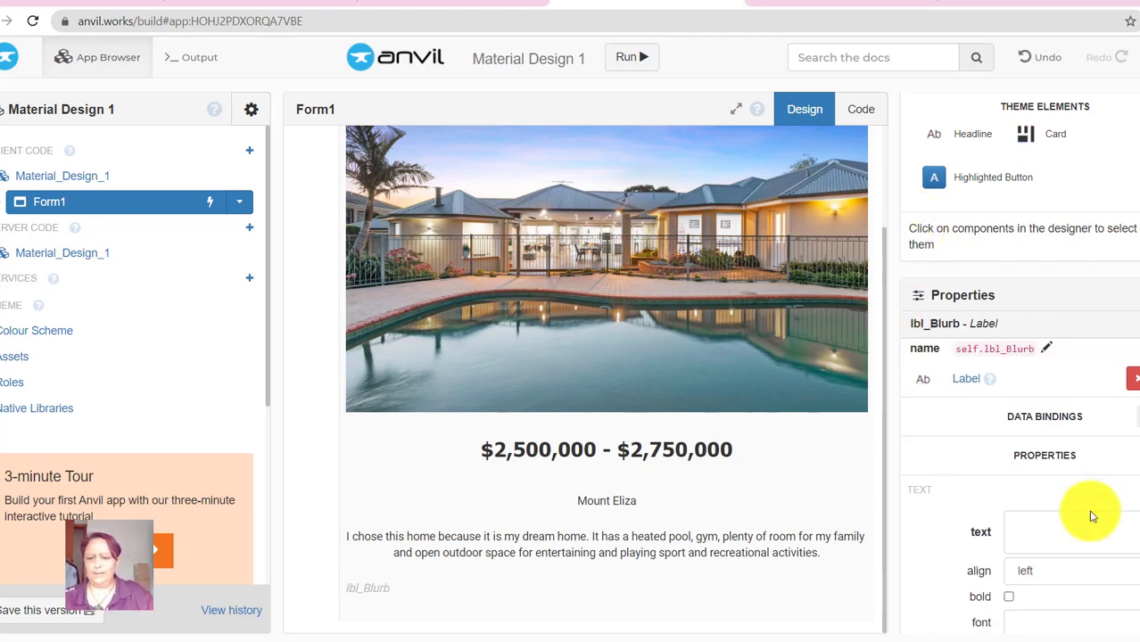
# - Paste the copied listing heading into lbl_Blurb's text
pyautogui.click(1066, 530)
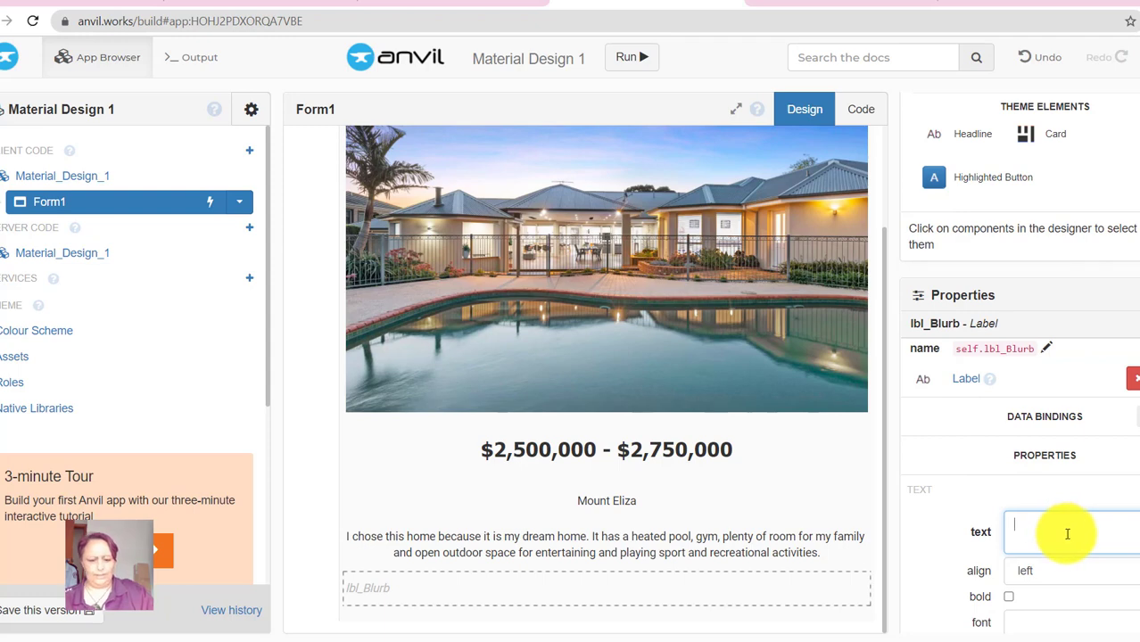
pyautogui.hotkey('ctrl', 'v')
pyautogui.scroll(-3, 1096, 540)
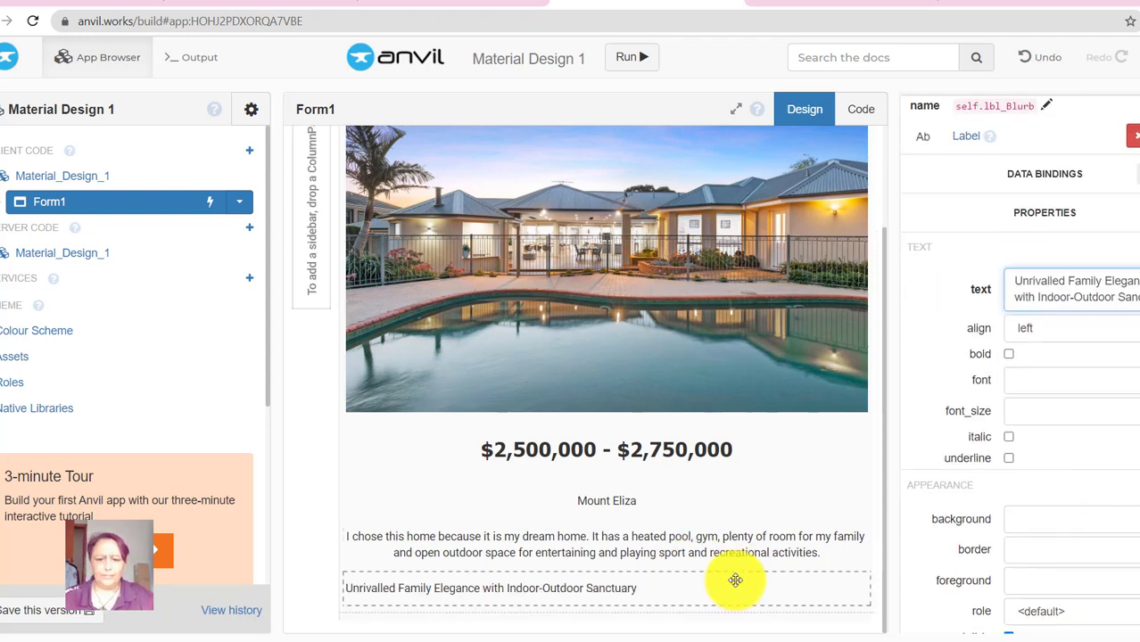
# - Make the blurb heading bold, centred, Tahoma font at size 20
pyautogui.click(1009, 354)
pyautogui.click(1041, 330)
pyautogui.click(1052, 379)
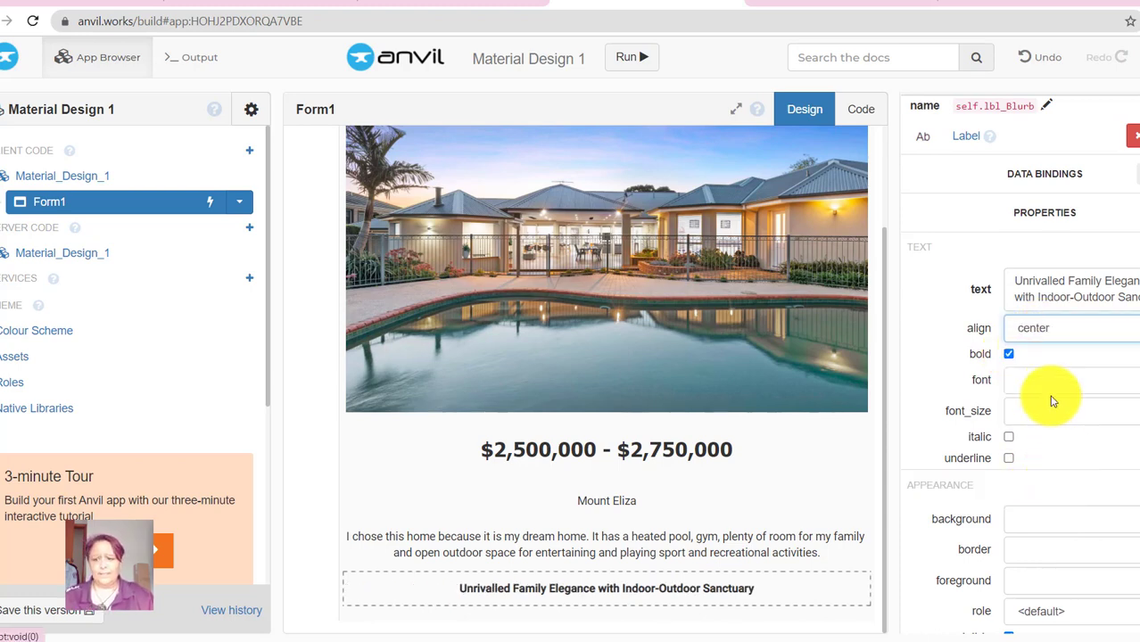
pyautogui.click(1048, 381)
pyautogui.write('T')
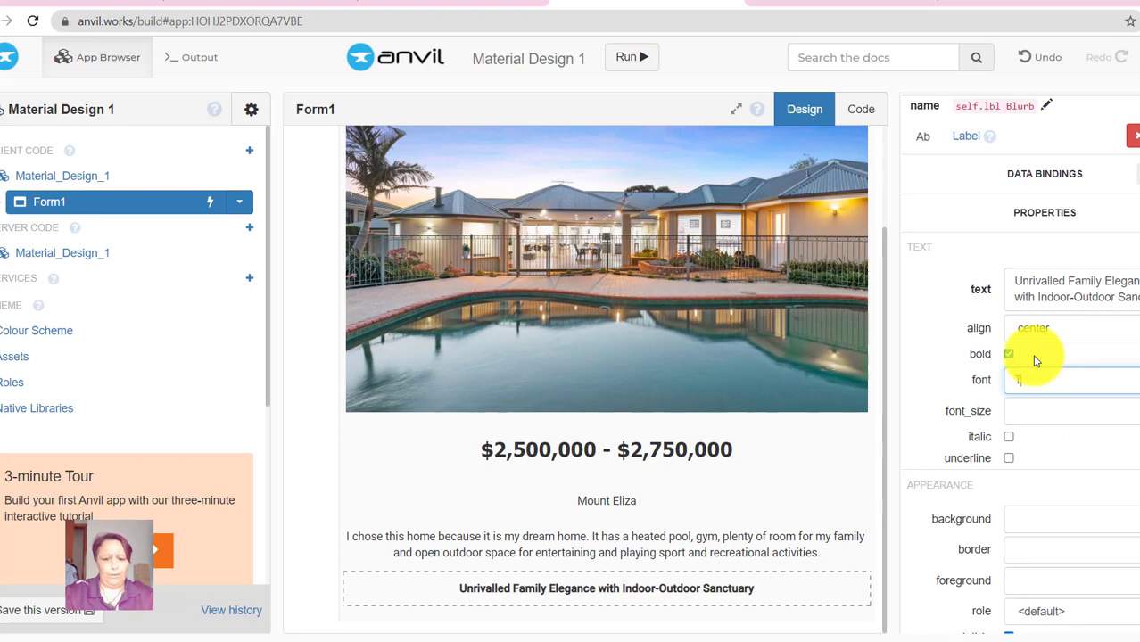
pyautogui.write('ahoma')
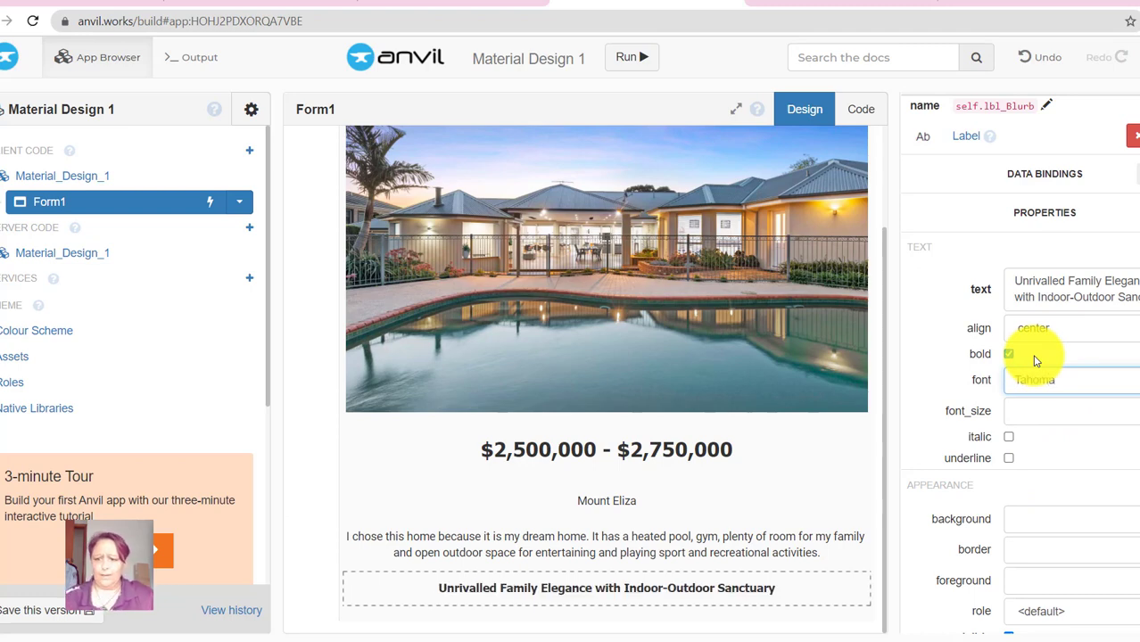
pyautogui.click(1030, 413)
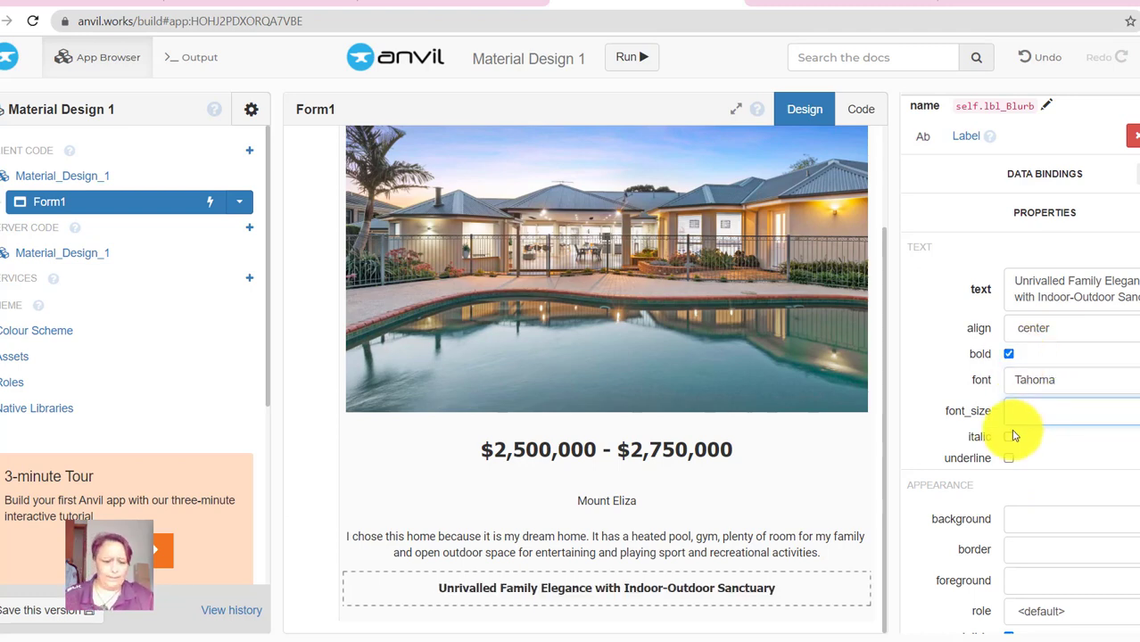
pyautogui.write('24')
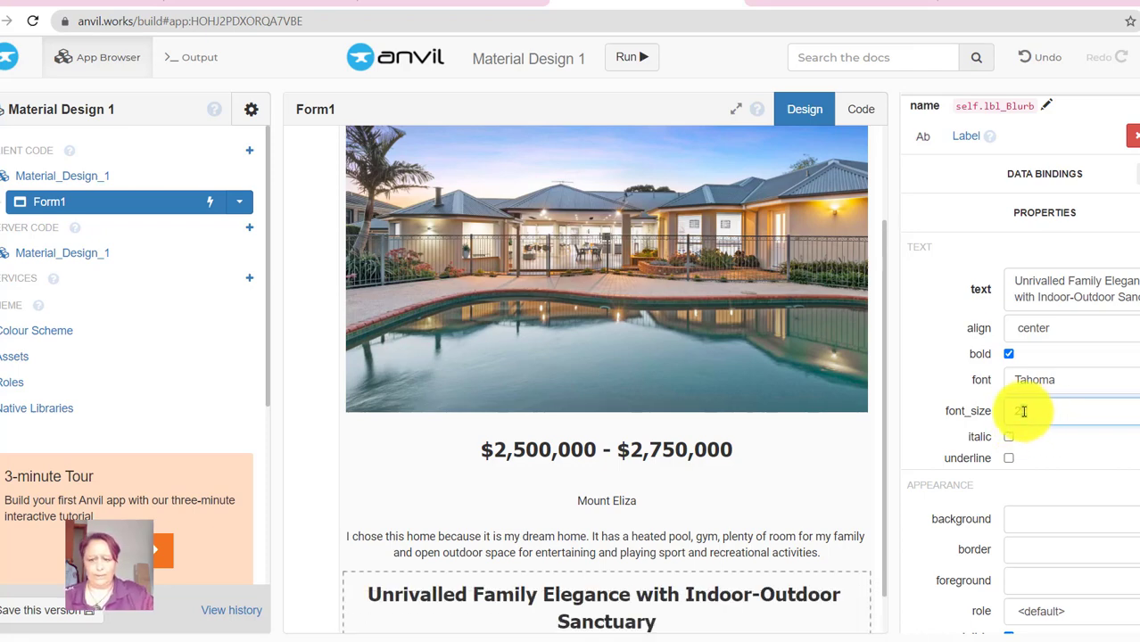
pyautogui.write('2')
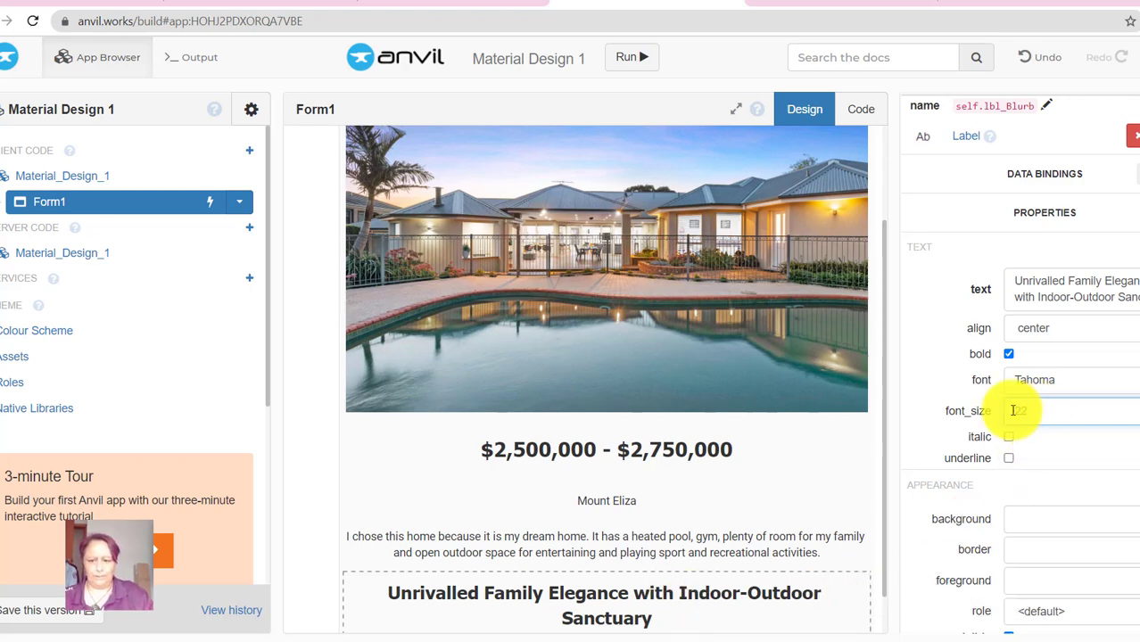
pyautogui.write('20')
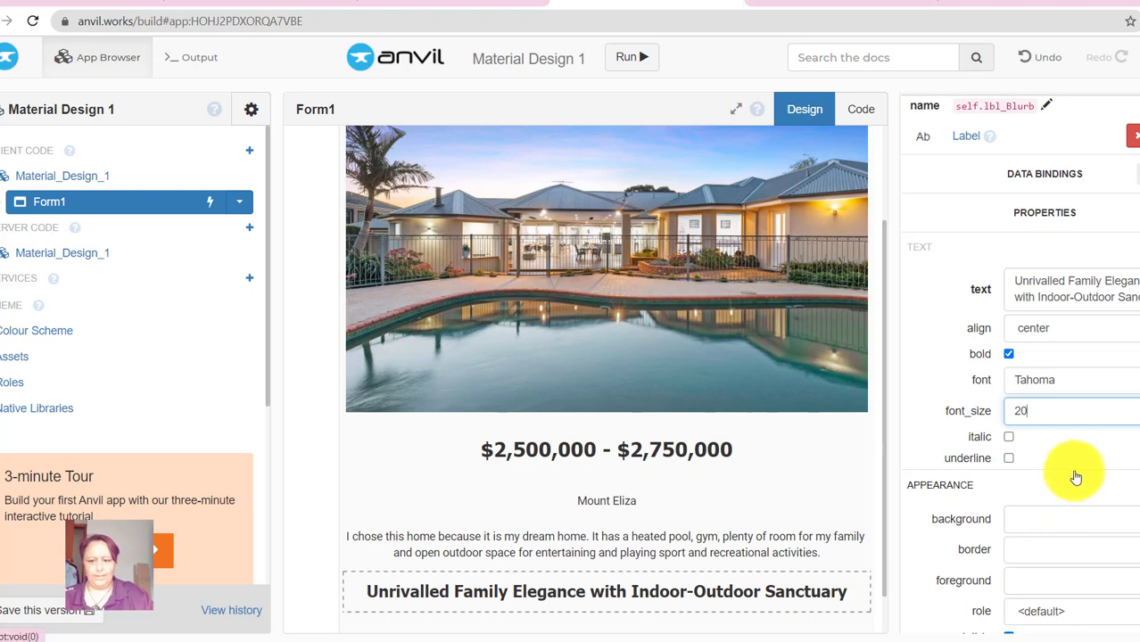
# - Underline the heading and give it an orange theme:Secondary 500 background
pyautogui.scroll(-1, 1075, 470)
pyautogui.scroll(-2, 1080, 463)
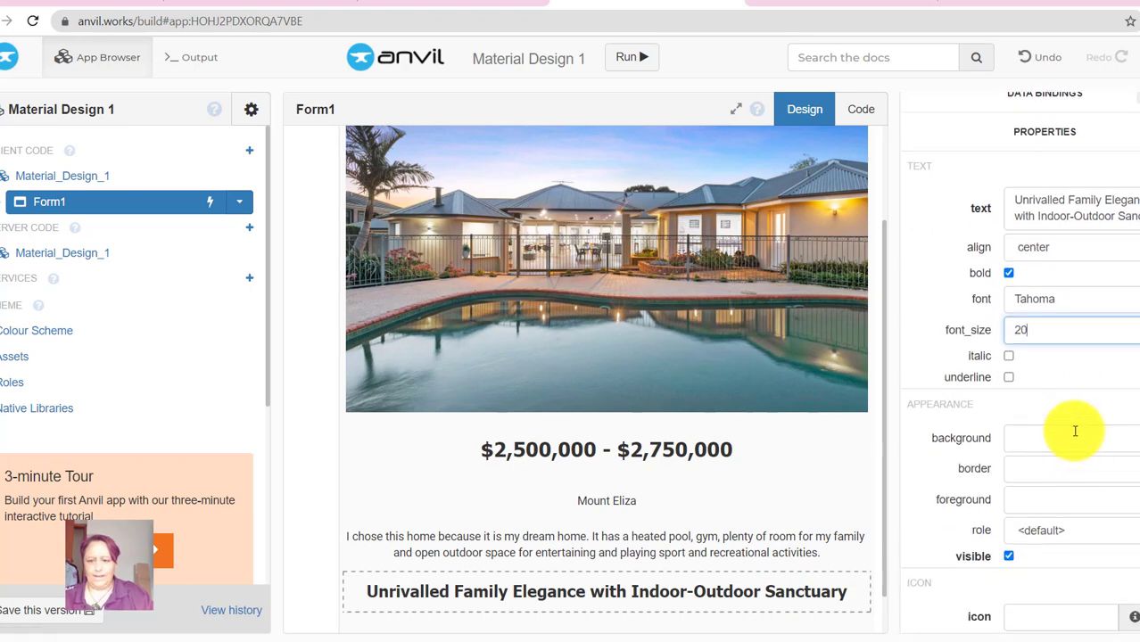
pyautogui.click(1008, 378)
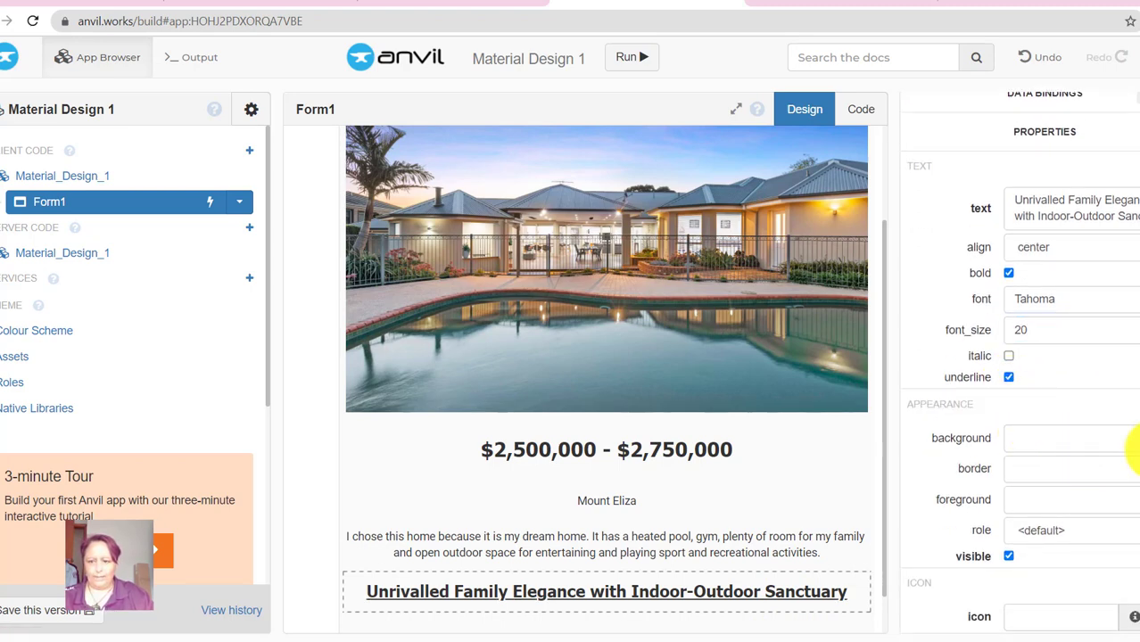
pyautogui.click(1135, 438)
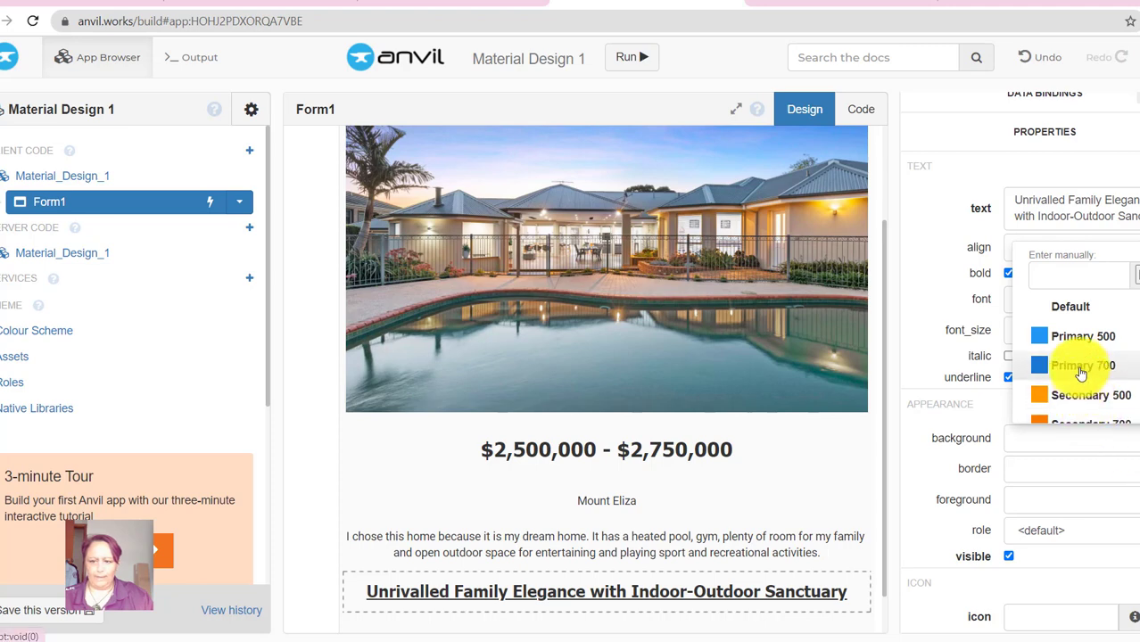
pyautogui.click(1076, 339)
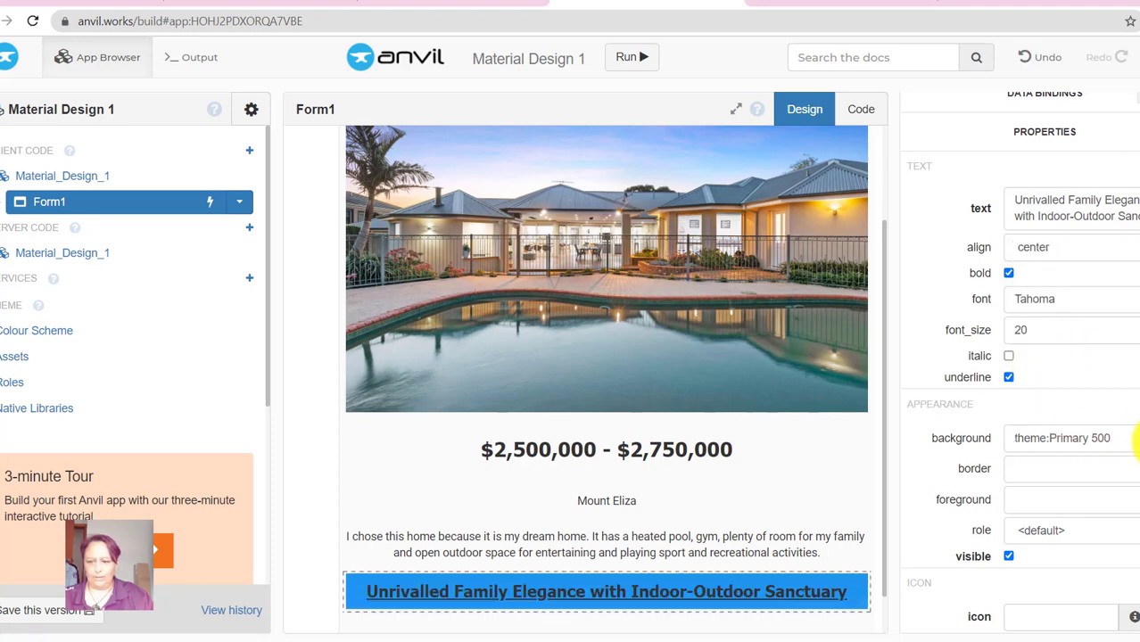
pyautogui.tripleClick(1131, 441)
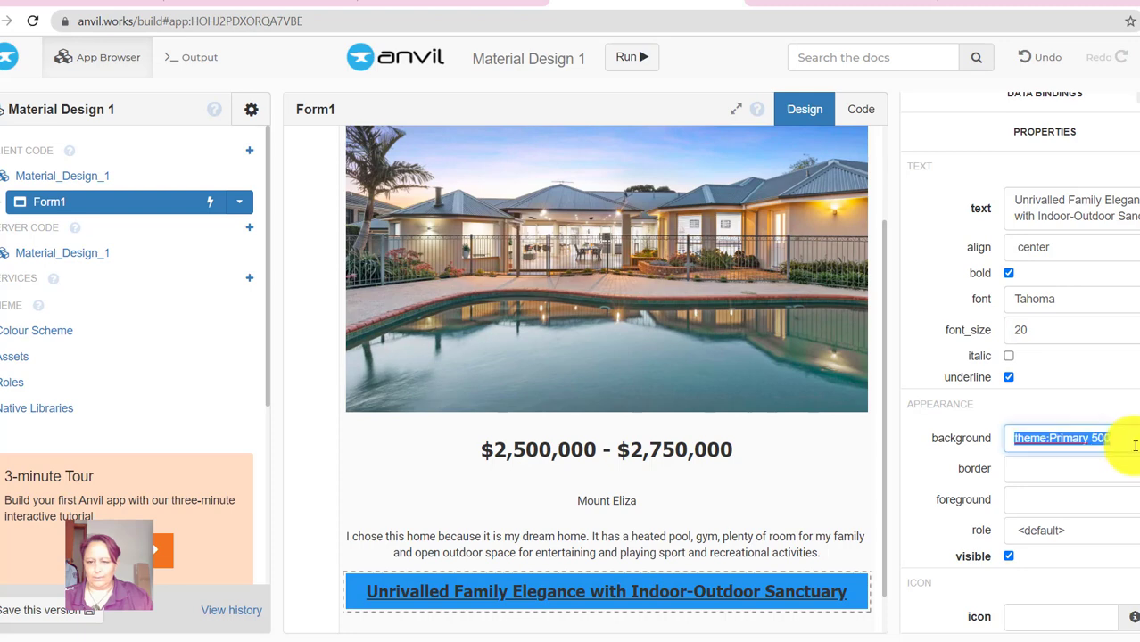
pyautogui.click(1098, 394)
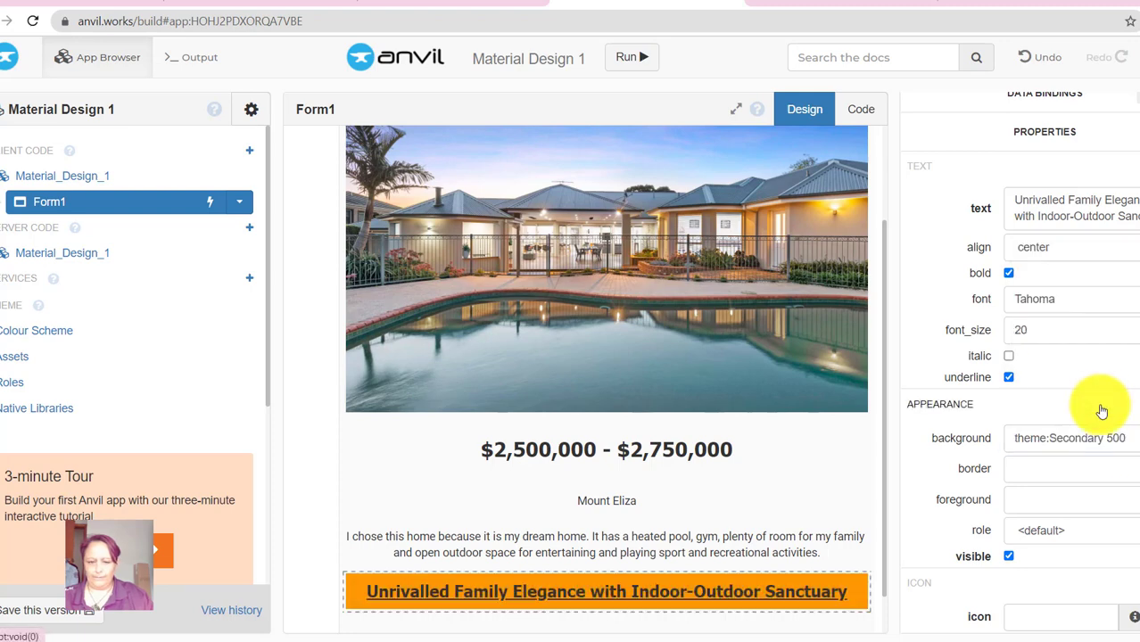
pyautogui.scroll(5, 1017, 357)
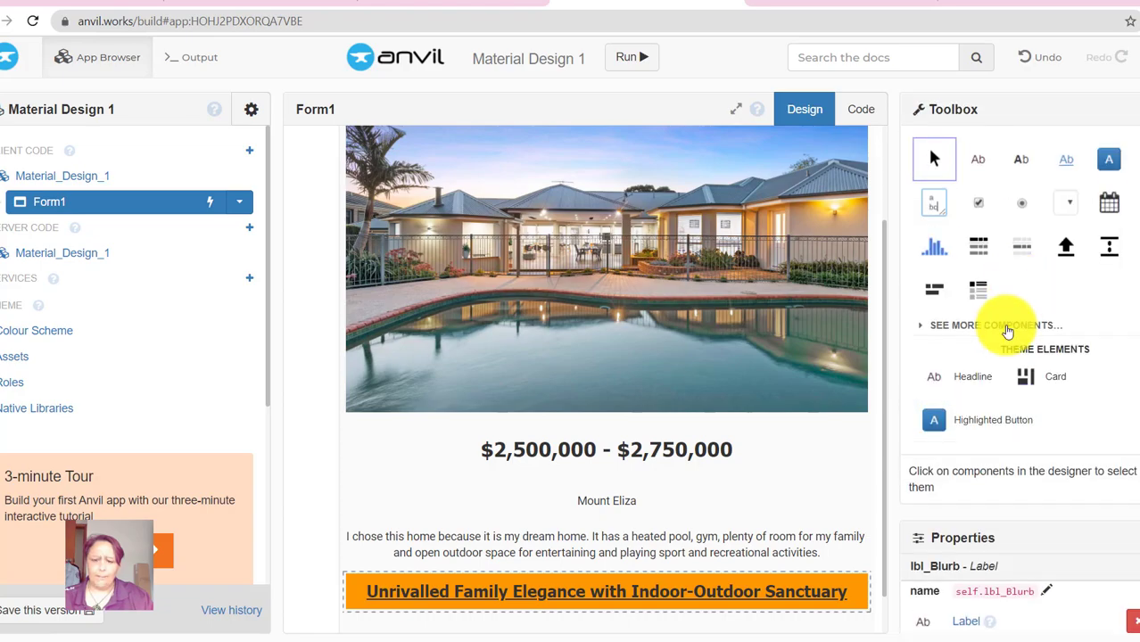
# - After checking the worksheet, drag a new Label onto the form below the orange heading
pyautogui.click(509, 3)
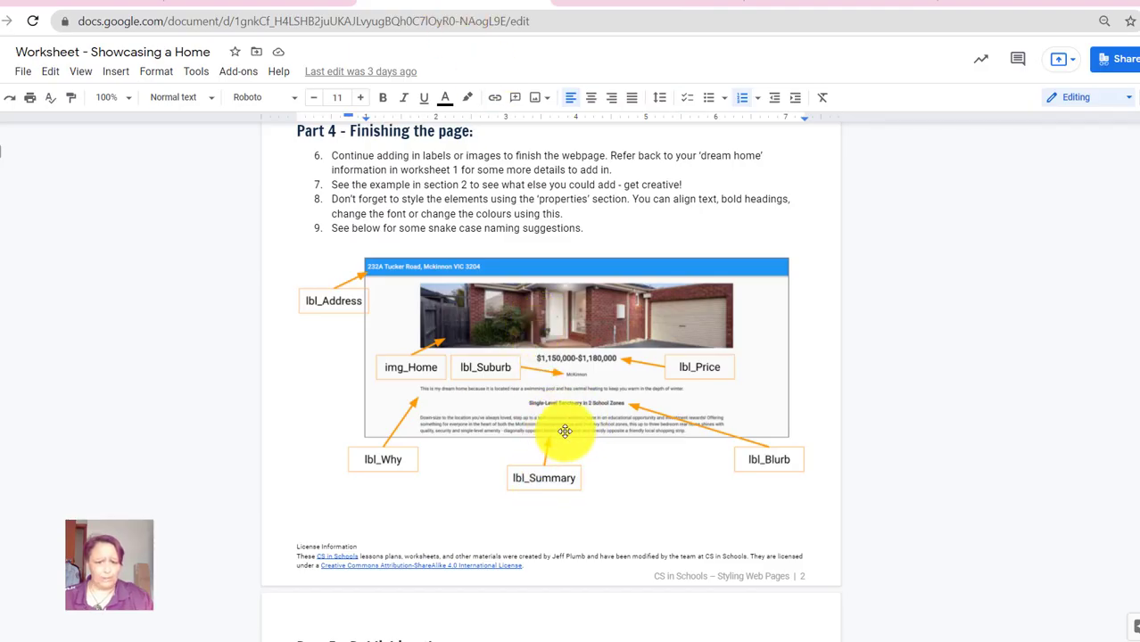
pyautogui.click(811, 3)
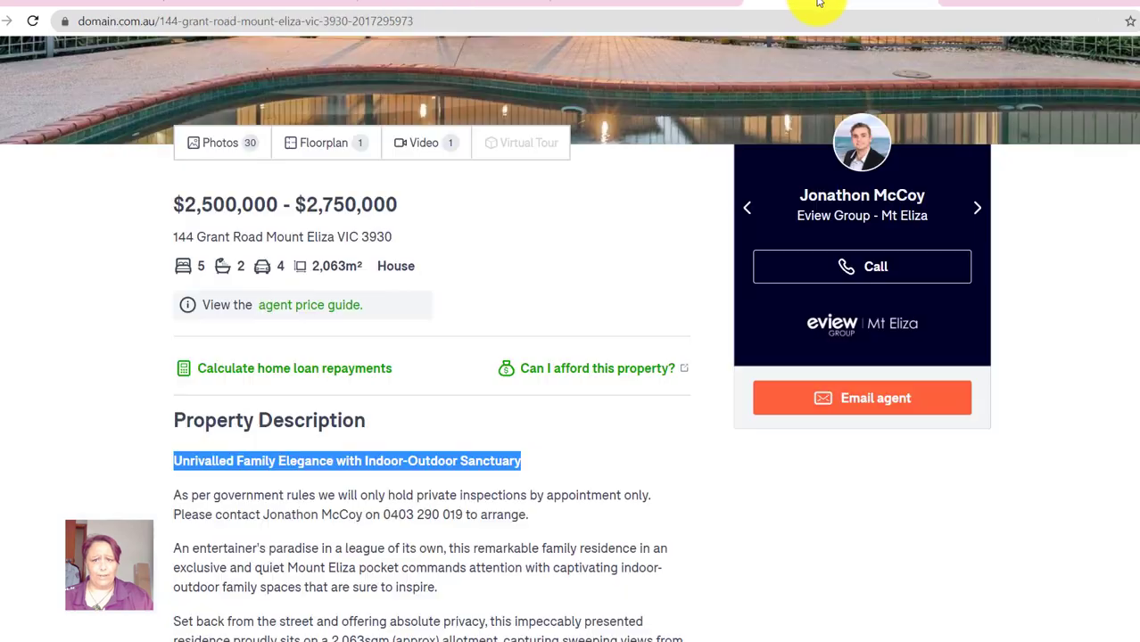
pyautogui.click(660, 3)
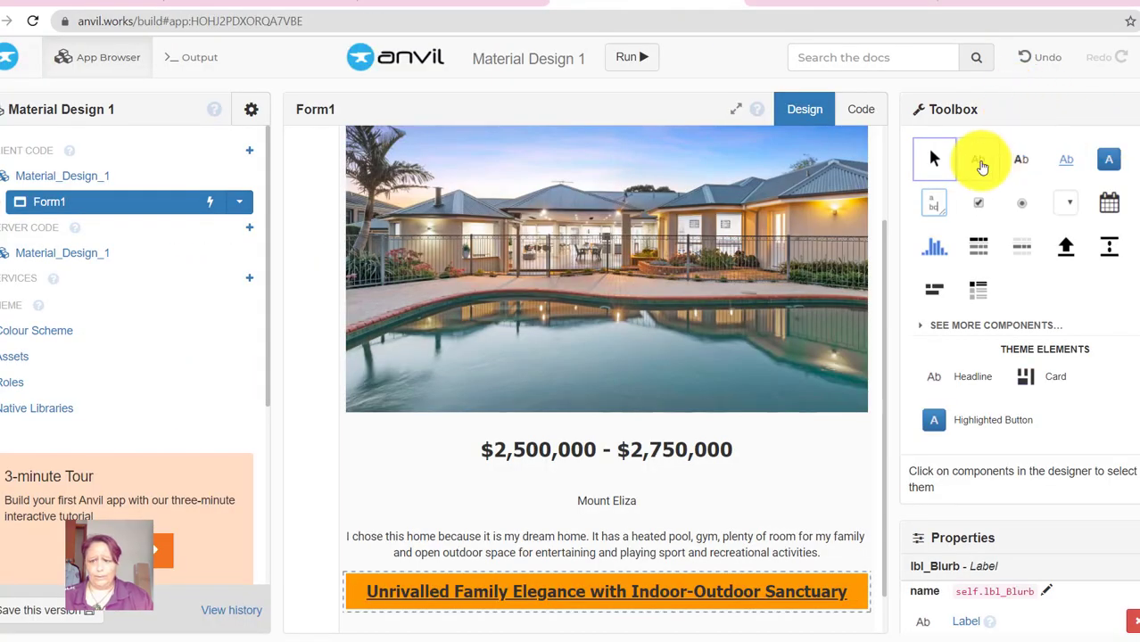
pyautogui.moveTo(890, 385); pyautogui.dragTo(615, 602)
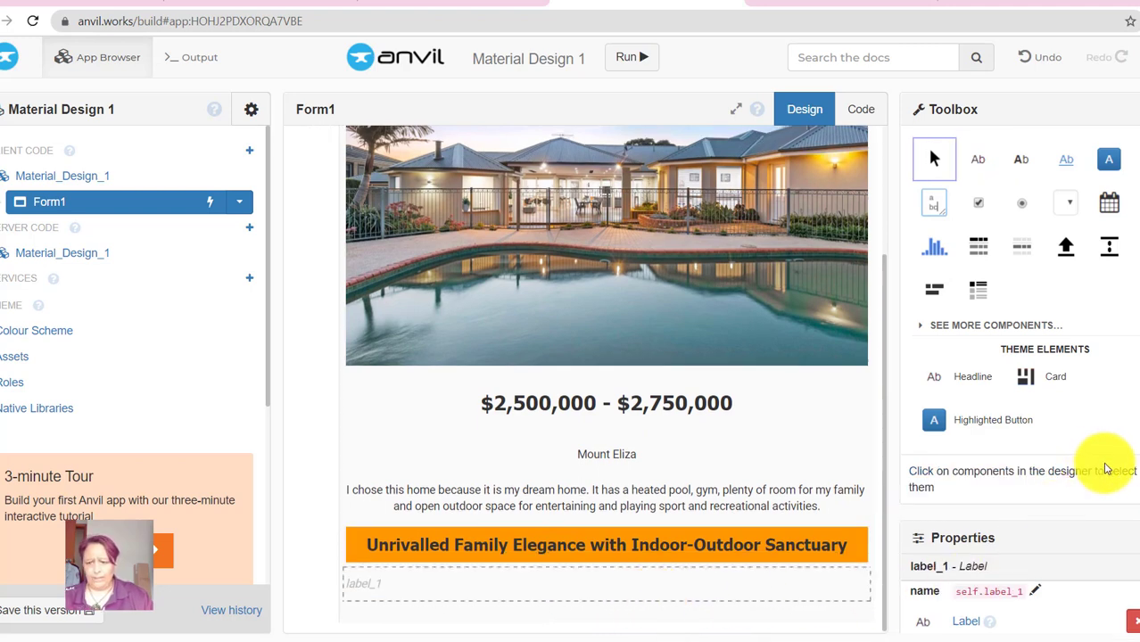
# - Rename the new label to lbl_Summary
pyautogui.scroll(-3, 1105, 470)
pyautogui.click(1035, 431)
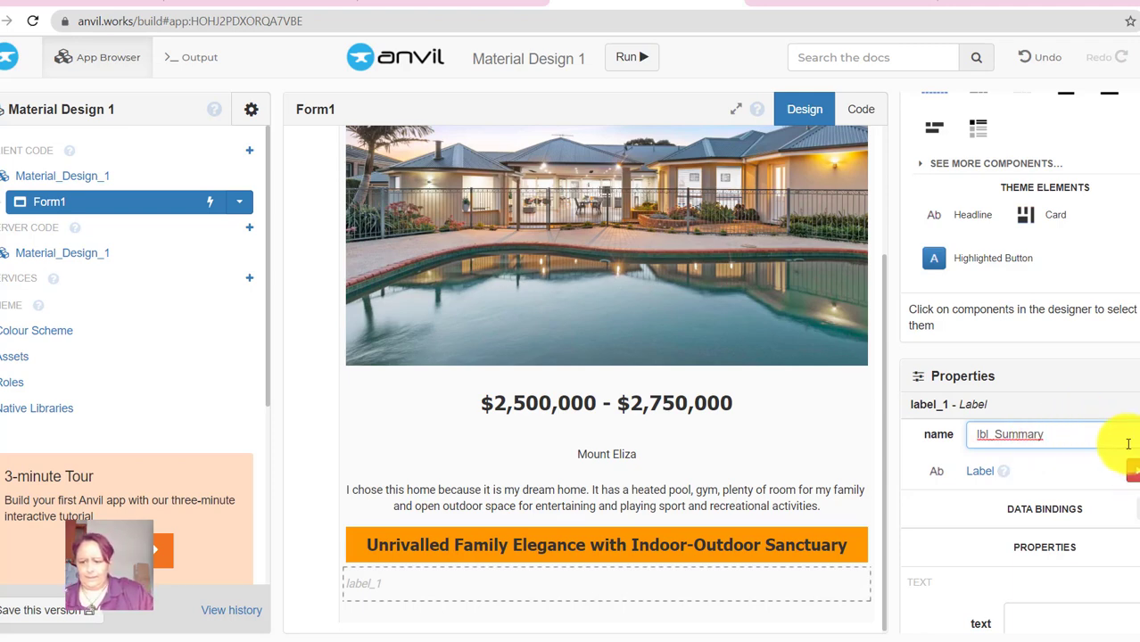
pyautogui.press('Return')
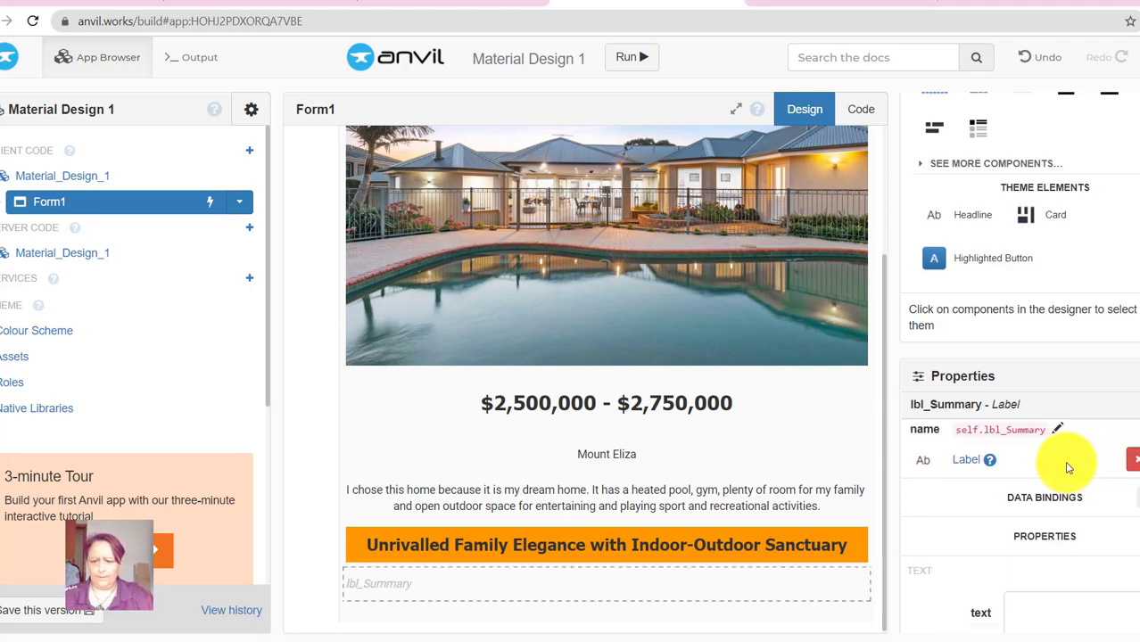
pyautogui.scroll(-2, 1071, 481)
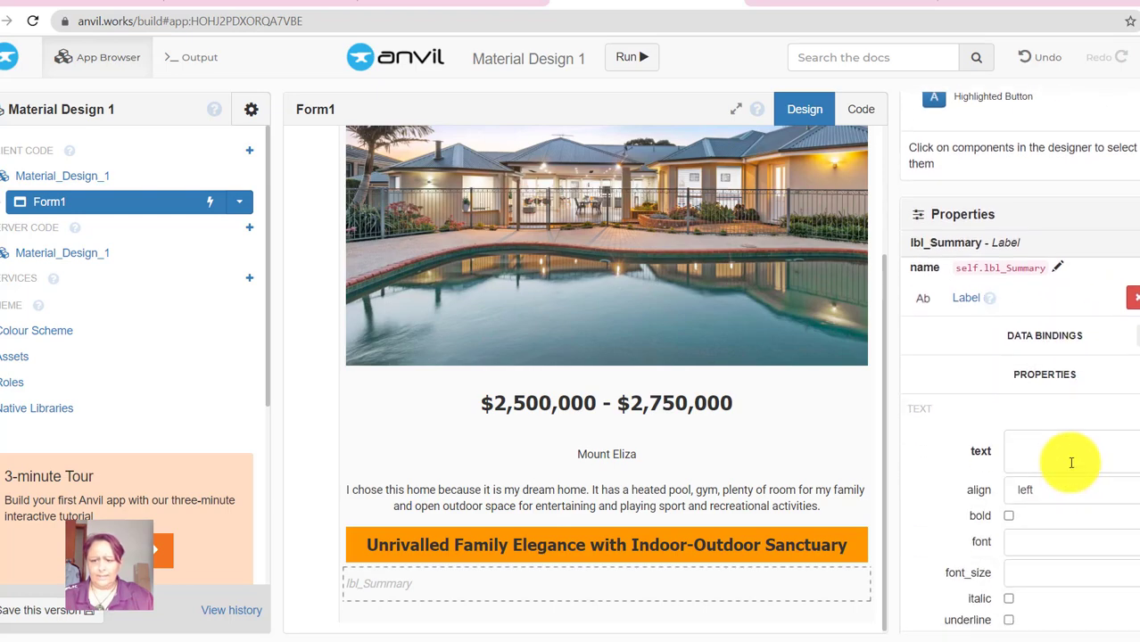
# - Select and copy the listing's full Property Description paragraphs on Domain.com.au
pyautogui.click(854, 5)
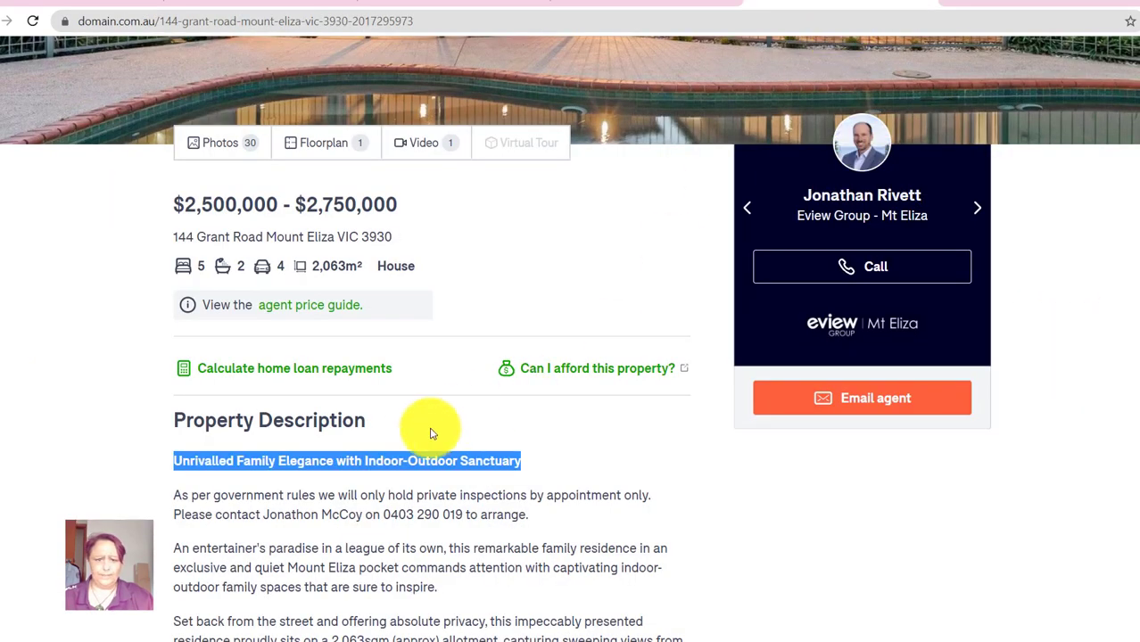
pyautogui.scroll(-4, 433, 438)
pyautogui.moveTo(174, 251); pyautogui.dragTo(578, 316)
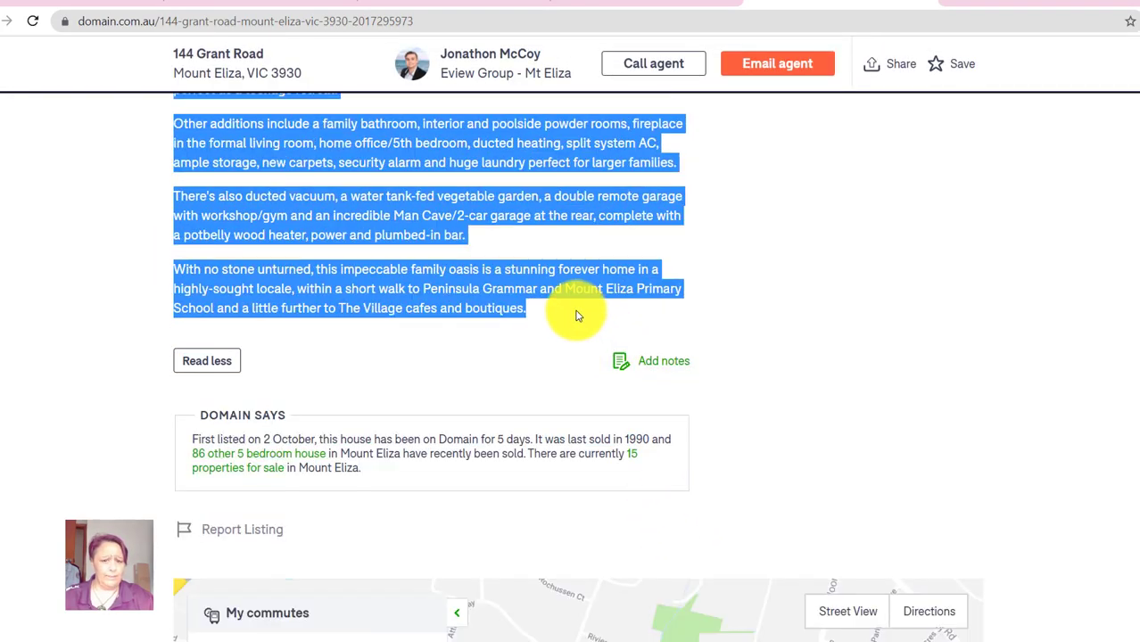
pyautogui.click(647, 4)
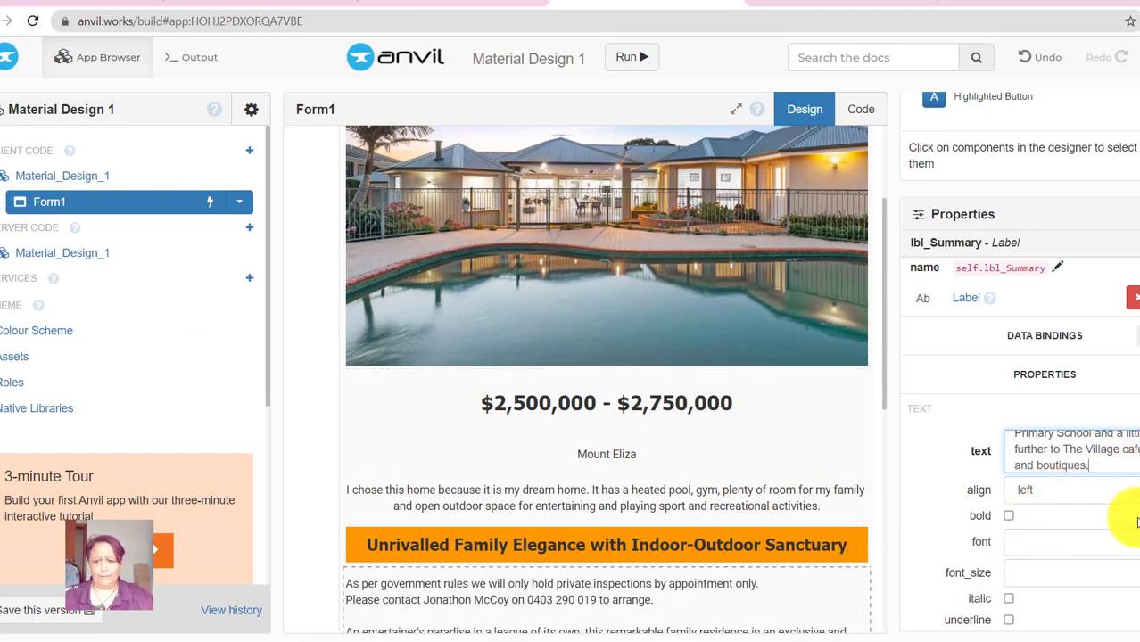
# - Set lbl_Summary's font to Tahoma and its spacing above and below to large
pyautogui.scroll(-2, 1119, 510)
pyautogui.click(1054, 384)
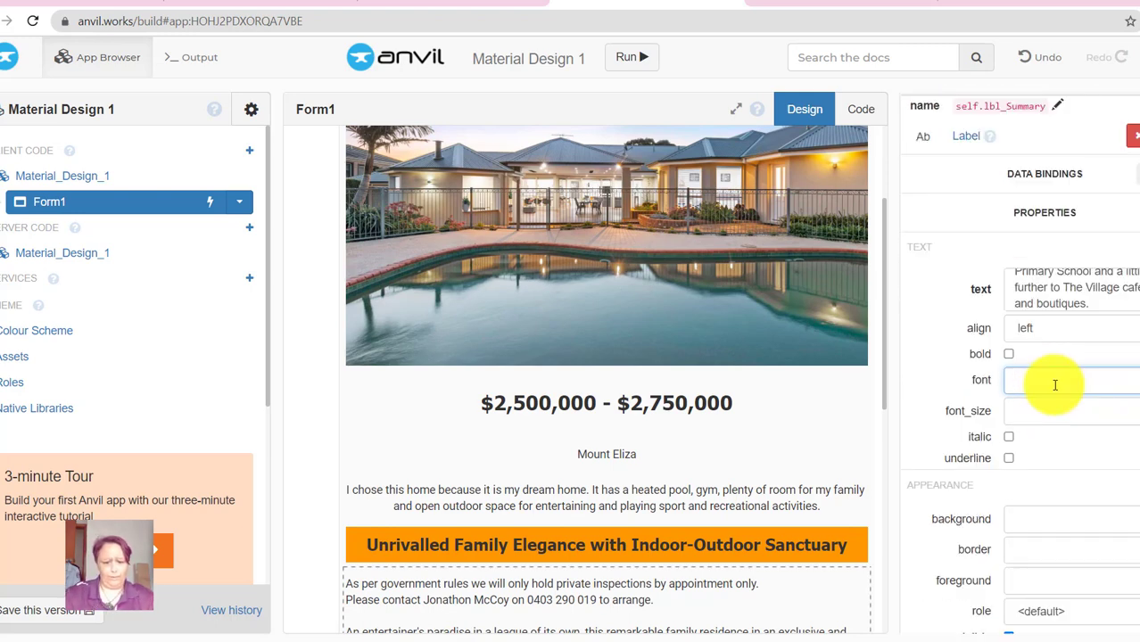
pyautogui.write('Tahoma')
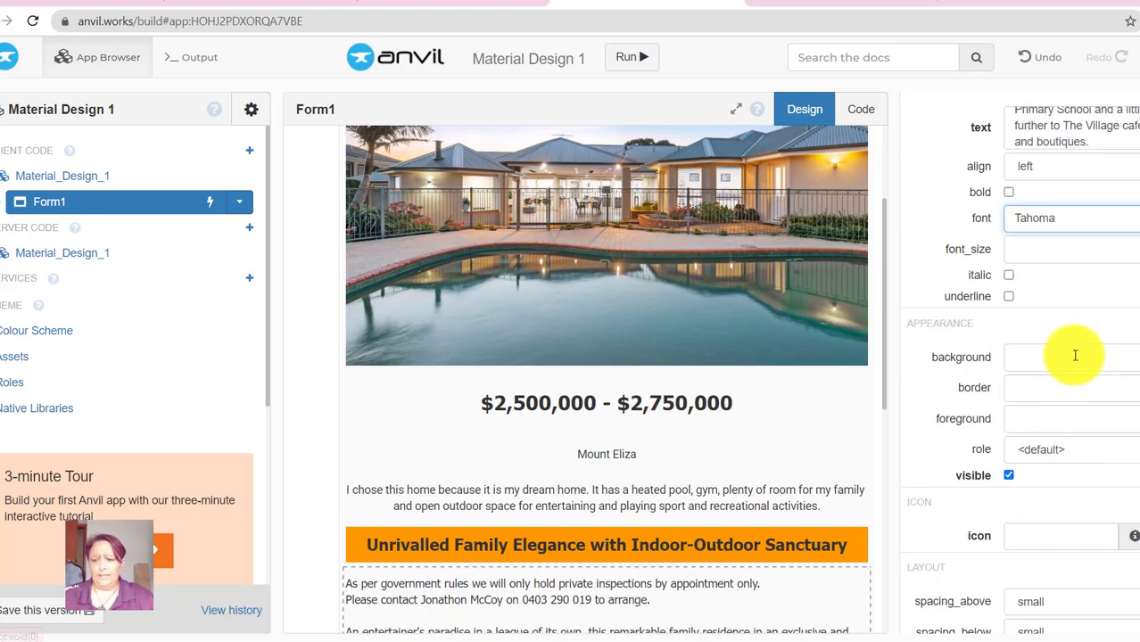
pyautogui.scroll(-2, 1100, 484)
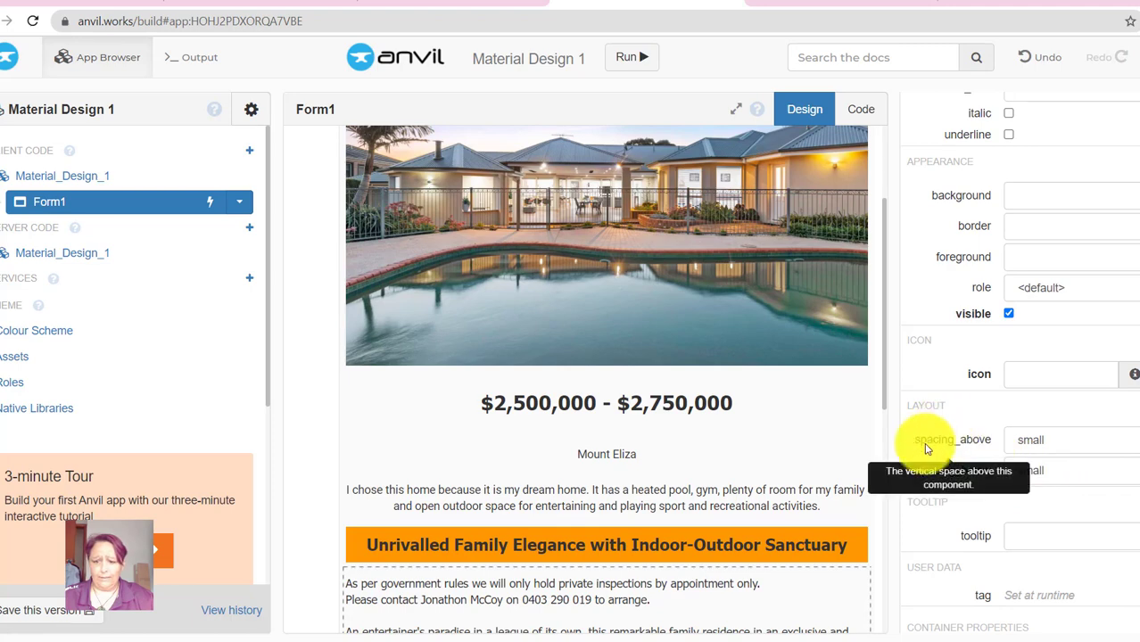
pyautogui.click(1063, 439)
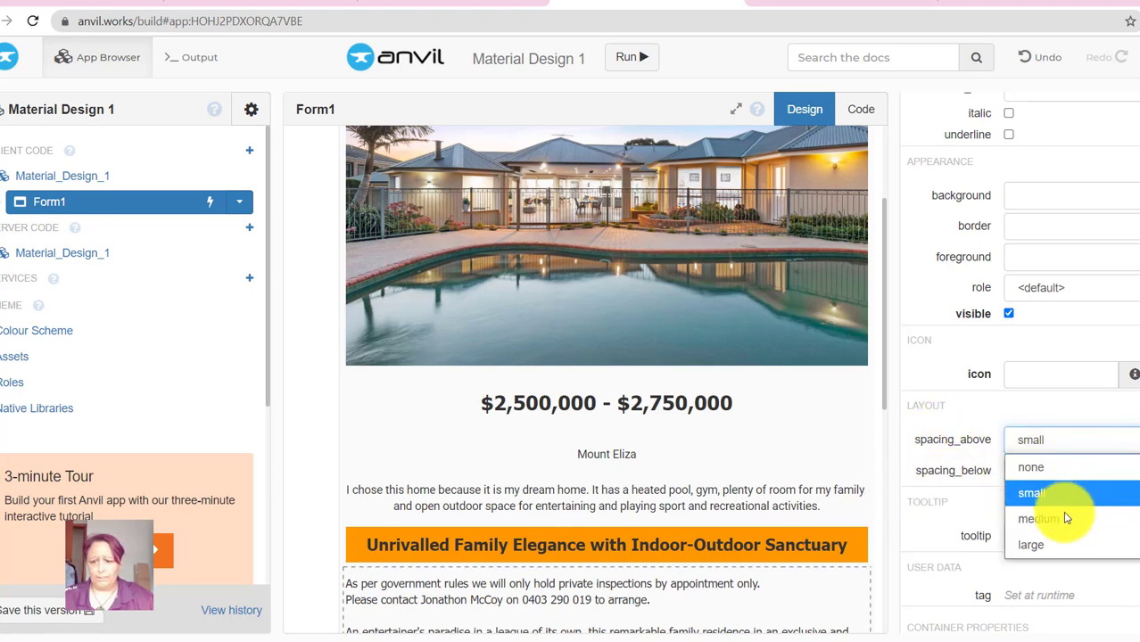
pyautogui.click(1056, 540)
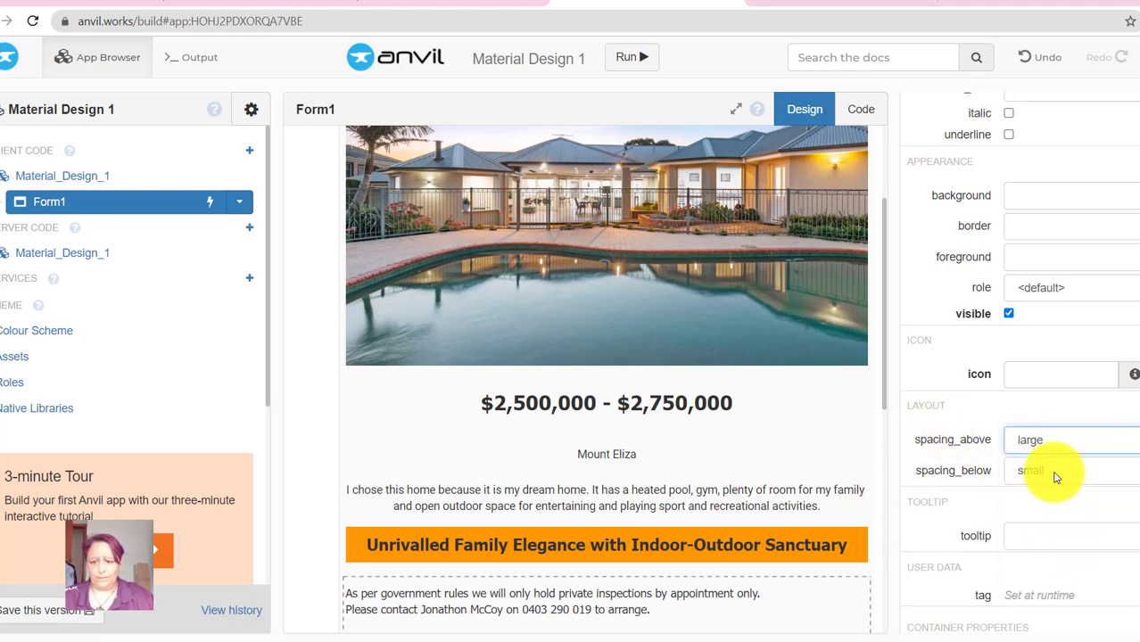
pyautogui.click(1054, 477)
pyautogui.click(1046, 570)
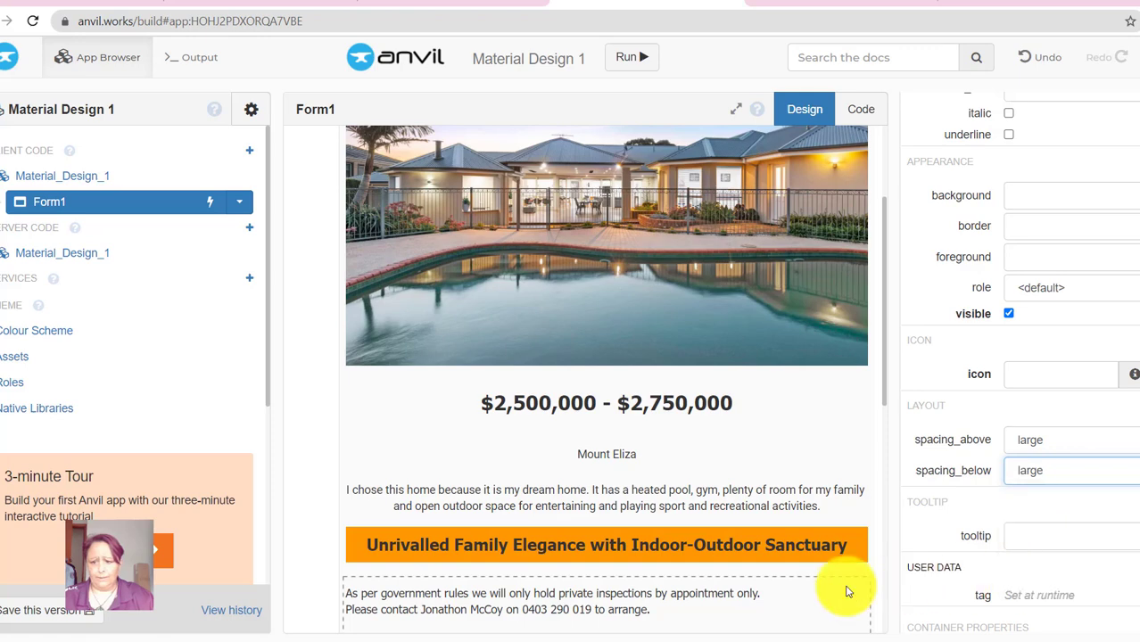
pyautogui.scroll(-3, 749, 566)
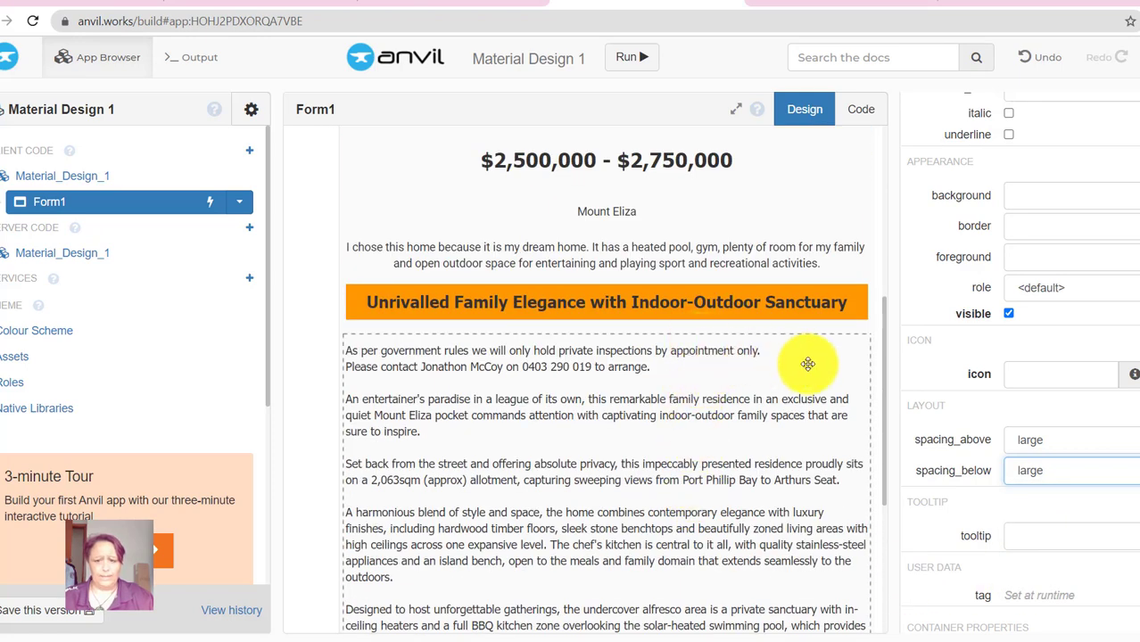
# - Give the orange heading large spacing above and below
pyautogui.scroll(1, 798, 370)
pyautogui.click(782, 386)
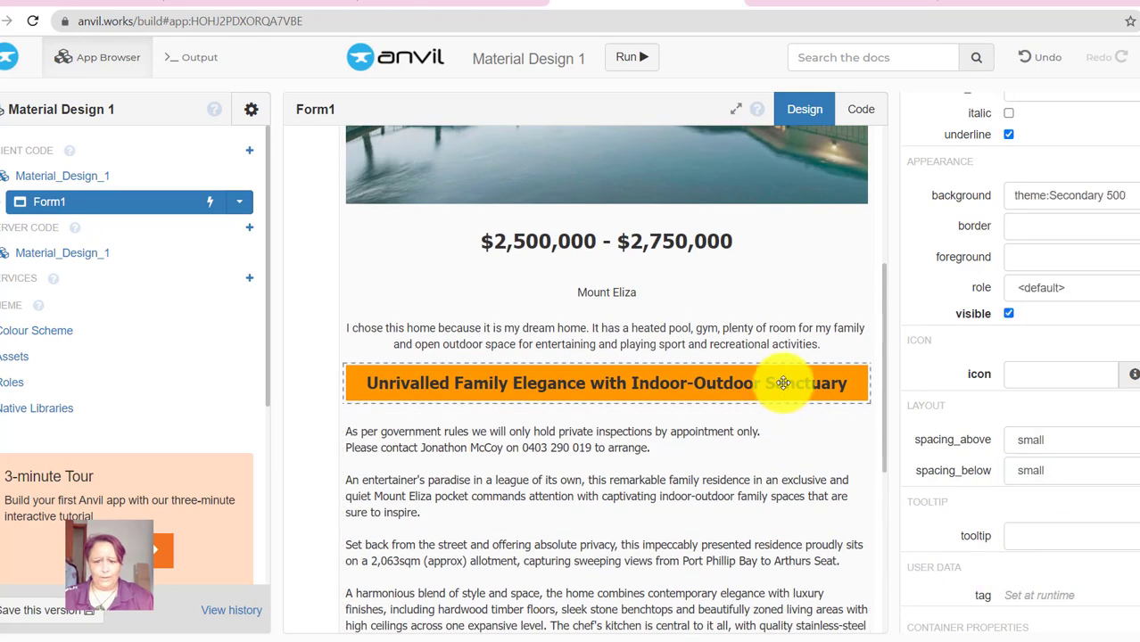
pyautogui.click(1061, 442)
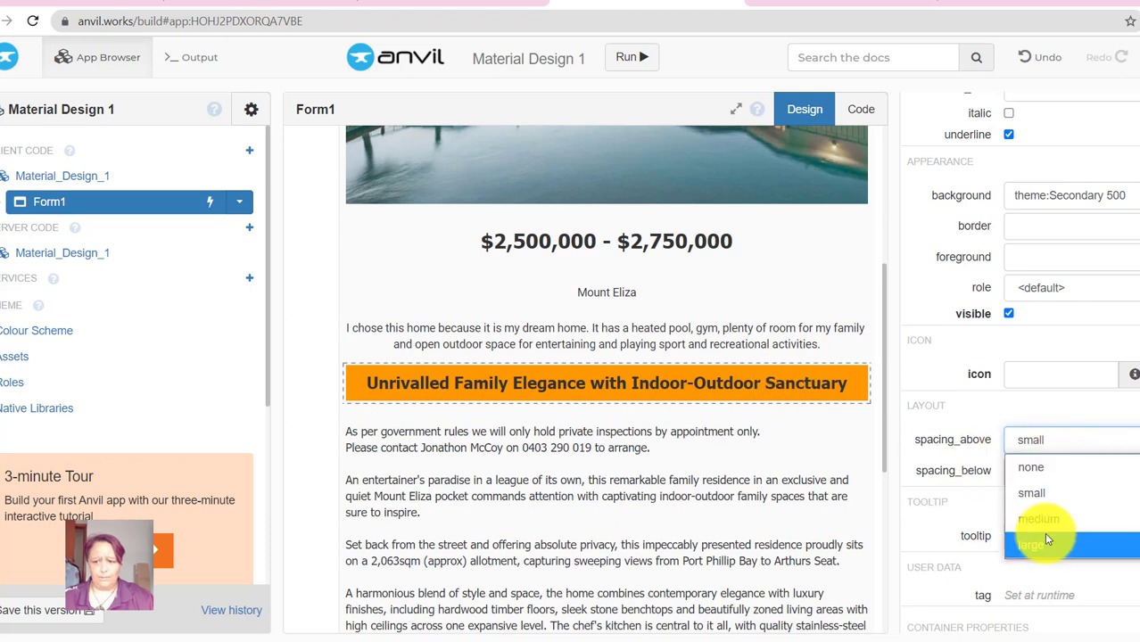
pyautogui.click(1048, 540)
pyautogui.click(1055, 479)
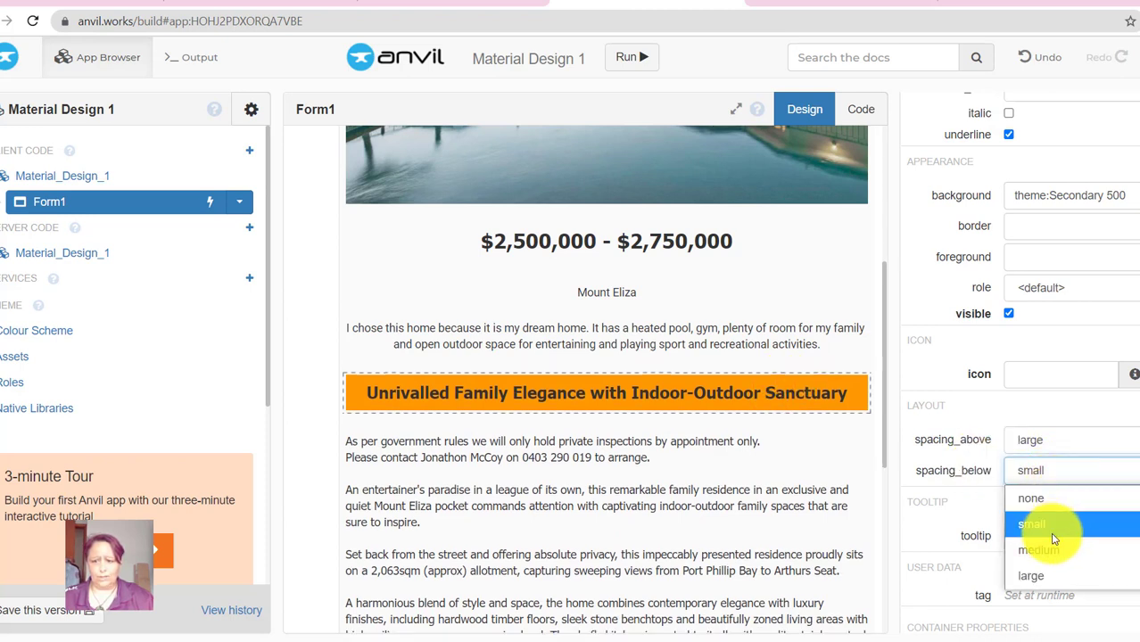
pyautogui.click(1043, 575)
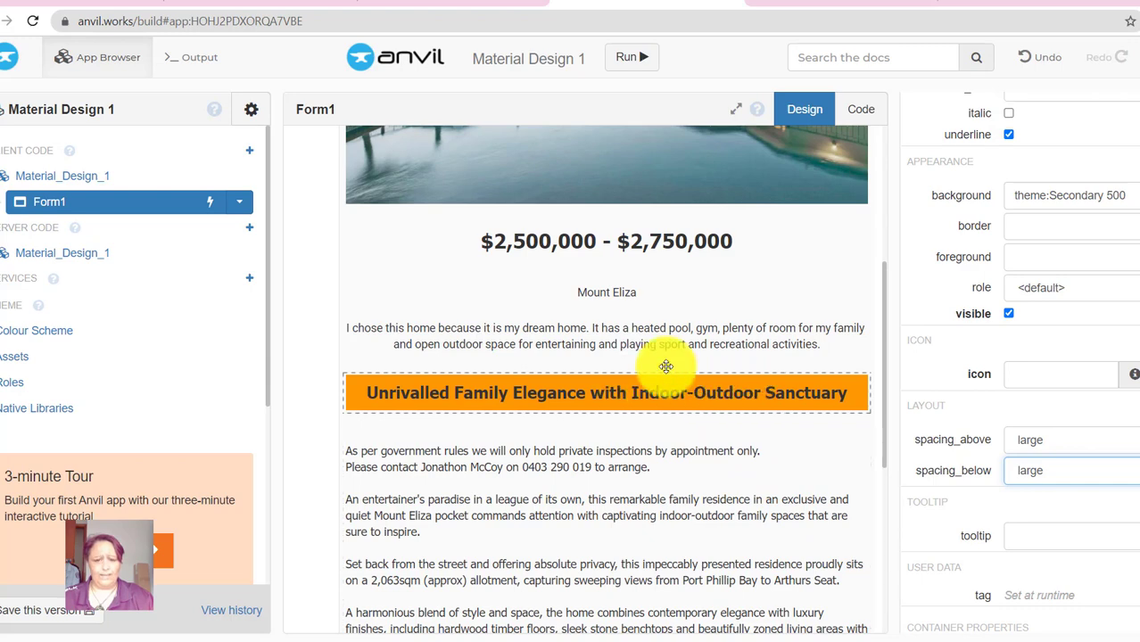
# - Give the description paragraph large spacing below, and the Mount Eliza label large spacing above and below
pyautogui.click(679, 343)
pyautogui.click(1052, 470)
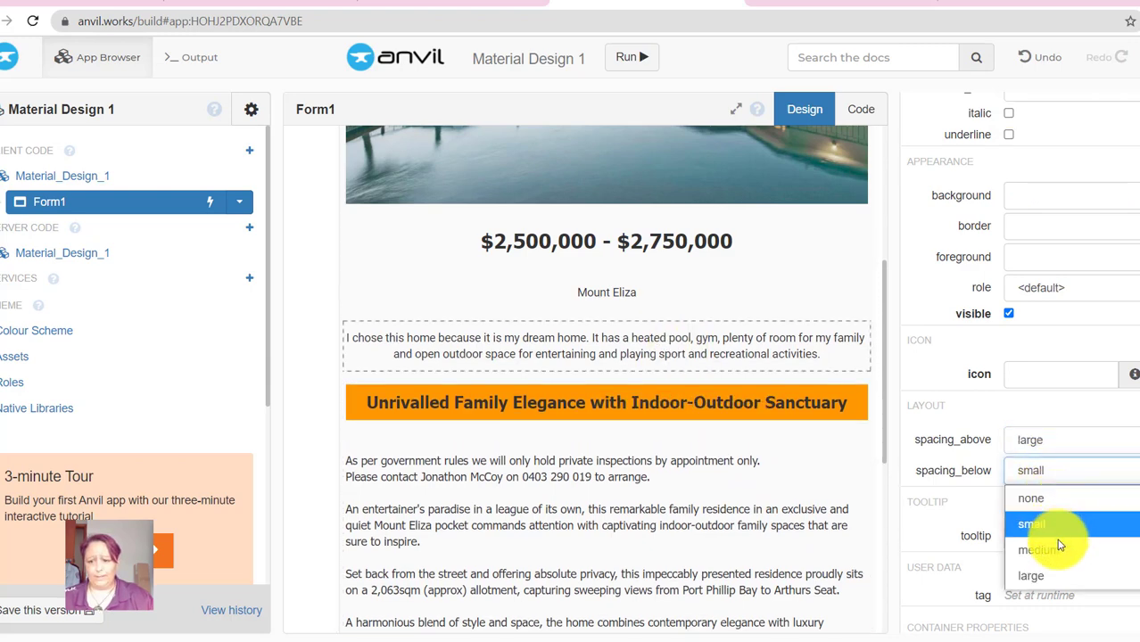
pyautogui.click(1044, 576)
pyautogui.scroll(3, 718, 426)
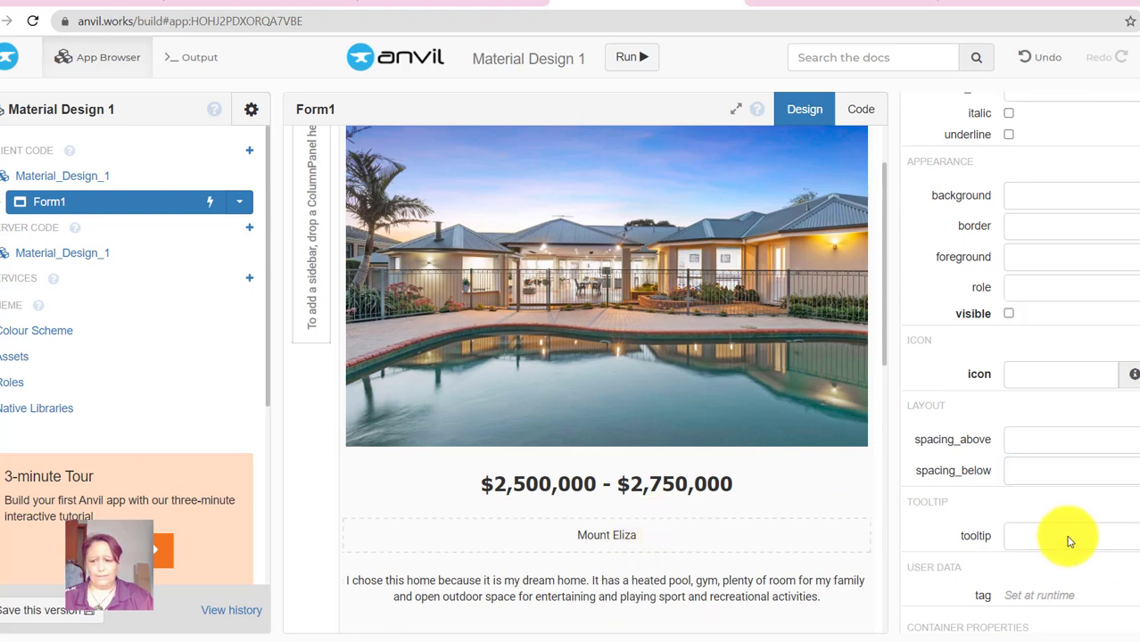
pyautogui.click(1076, 441)
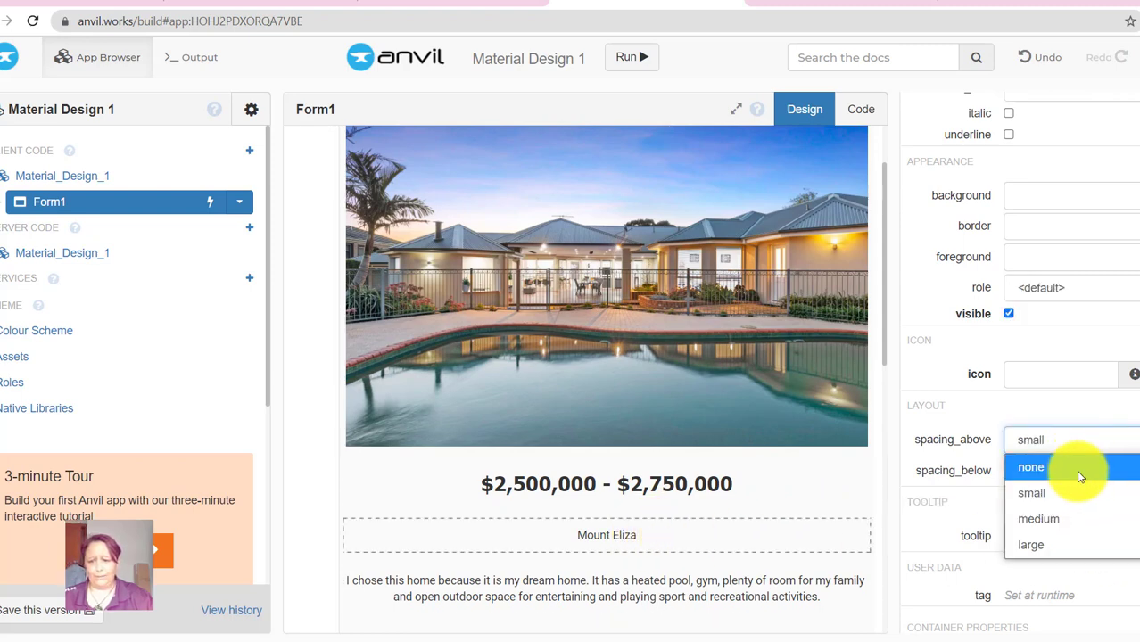
pyautogui.click(1049, 542)
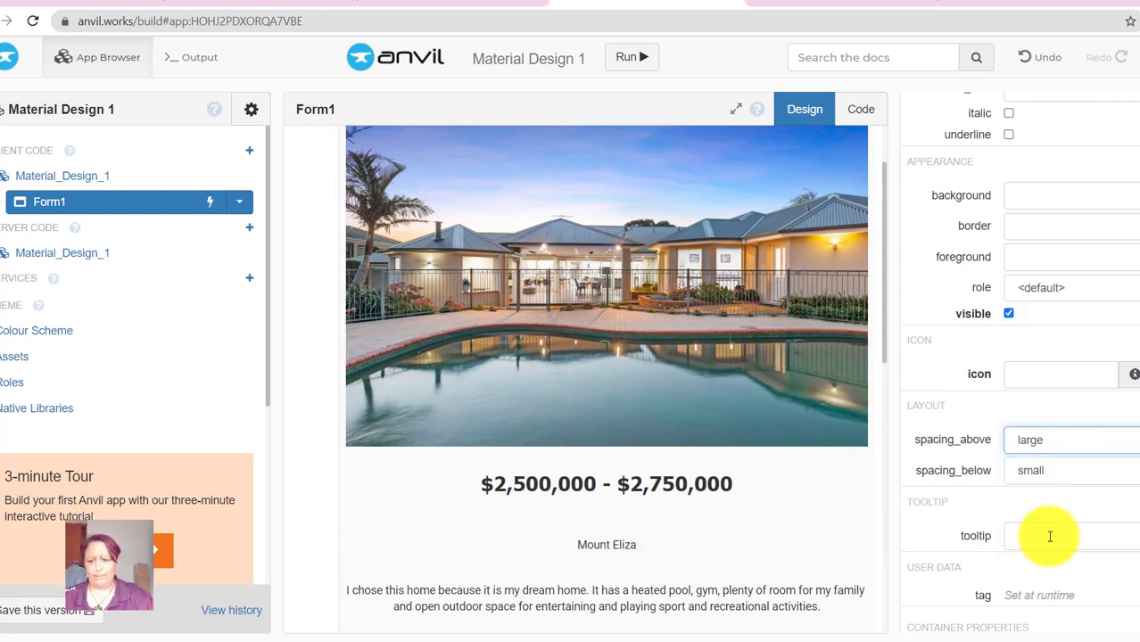
pyautogui.click(1041, 470)
pyautogui.click(1055, 577)
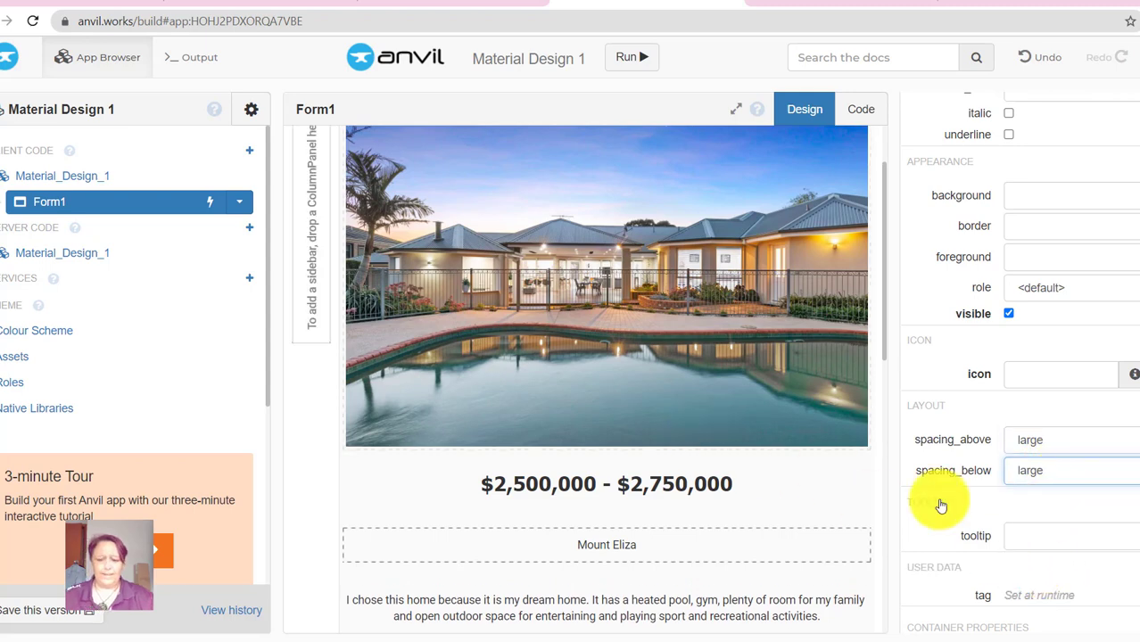
pyautogui.scroll(2, 794, 414)
# - Run the app, renaming it from Material Design 1 to the owner's 'Dream Retirement Home' title
pyautogui.click(632, 60)
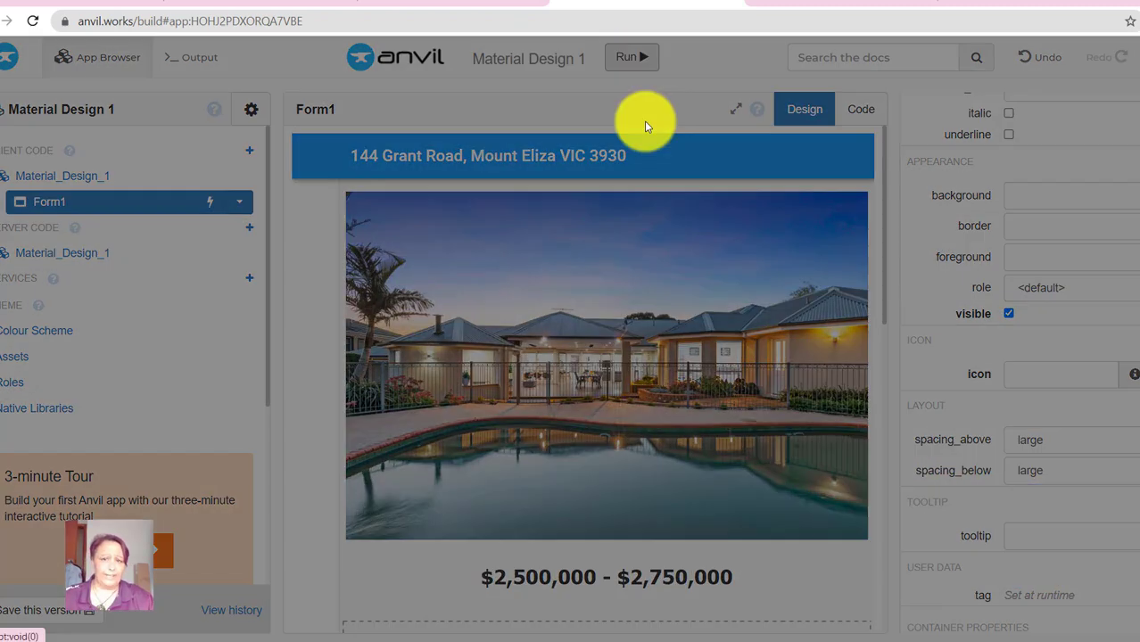
pyautogui.write('Richos Dream Retirement Home')
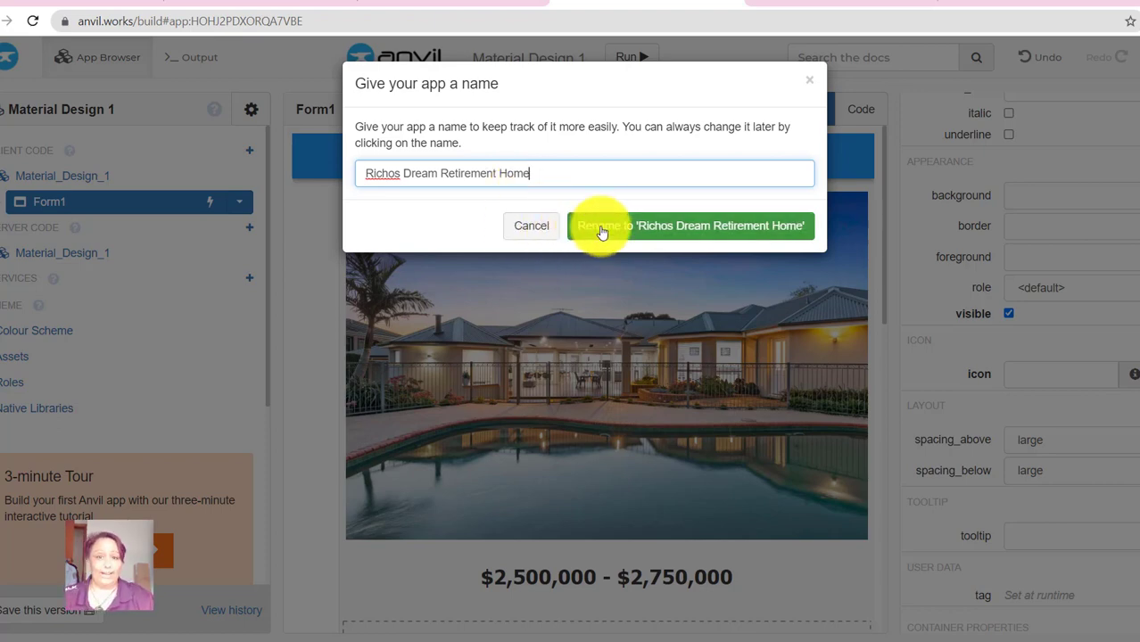
pyautogui.click(602, 228)
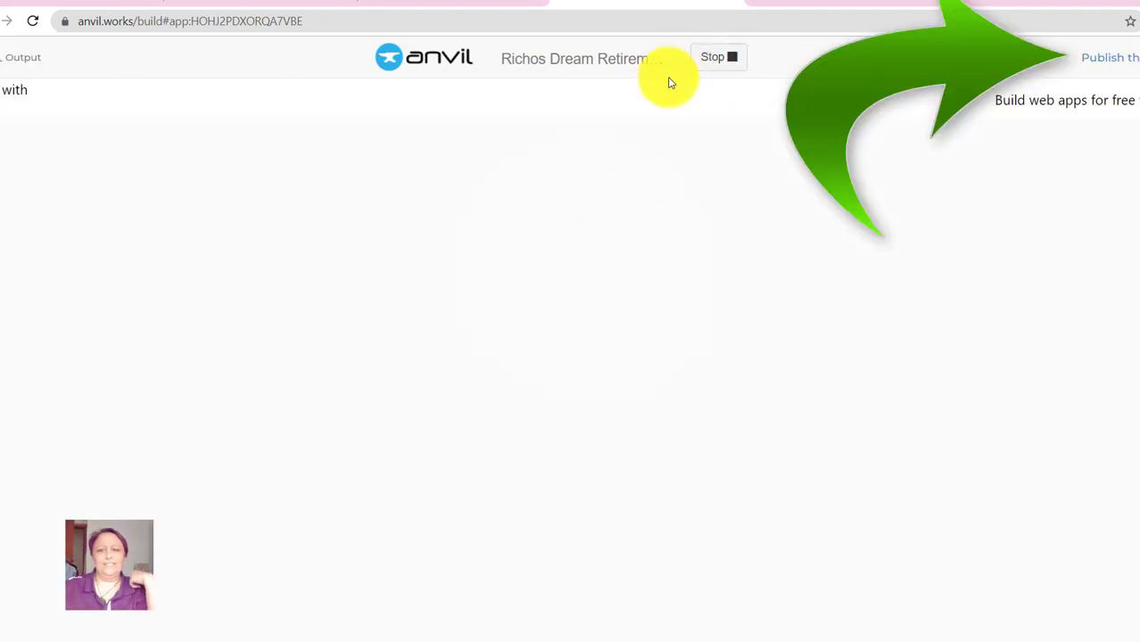
# - Copy the app's private share link from the publishing options
pyautogui.scroll(-9, 674, 357)
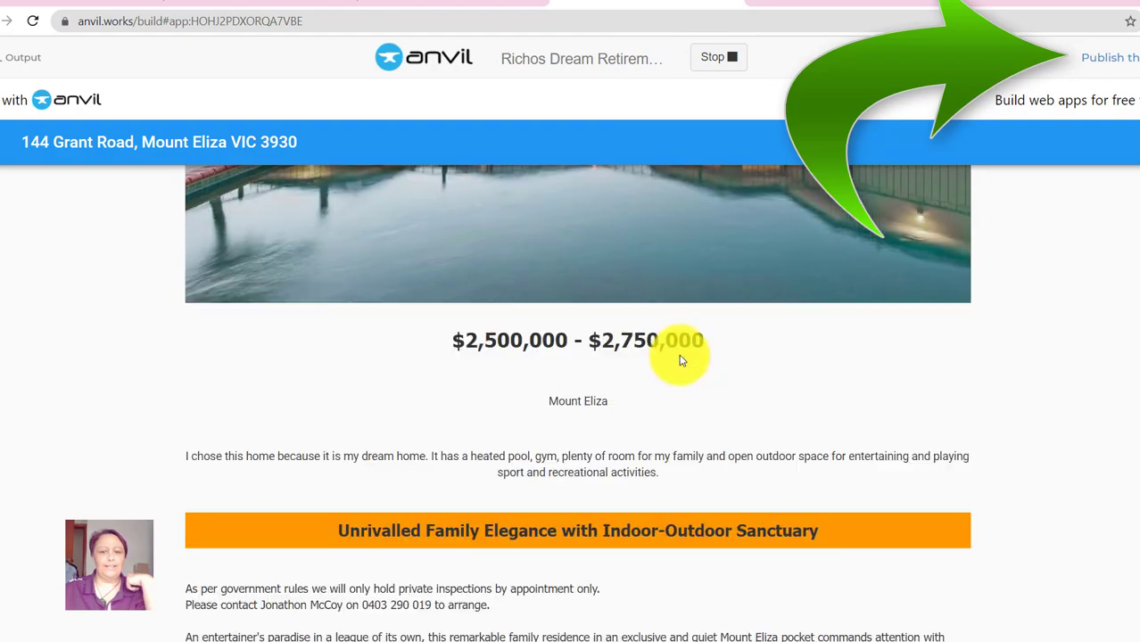
pyautogui.scroll(5, 695, 367)
pyautogui.scroll(4, 705, 372)
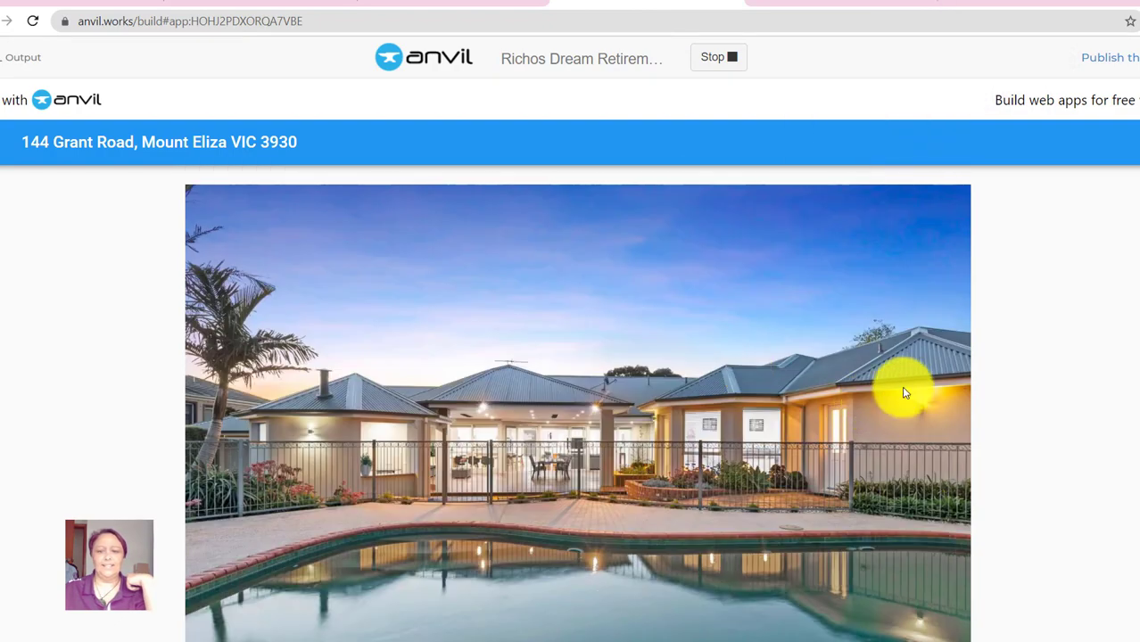
pyautogui.click(1119, 69)
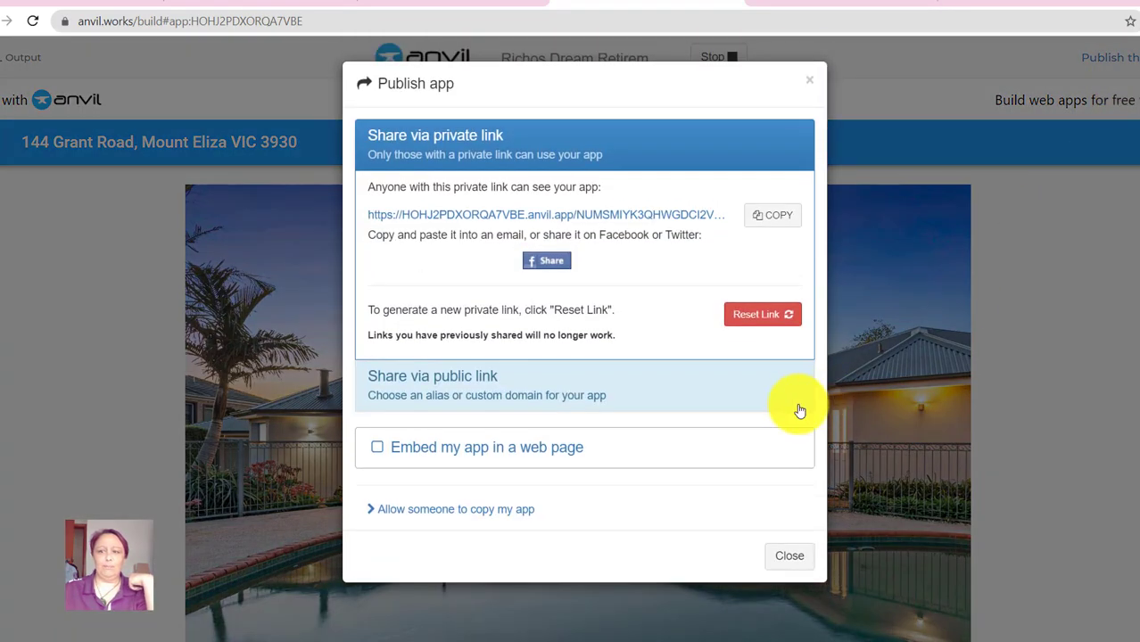
pyautogui.click(767, 218)
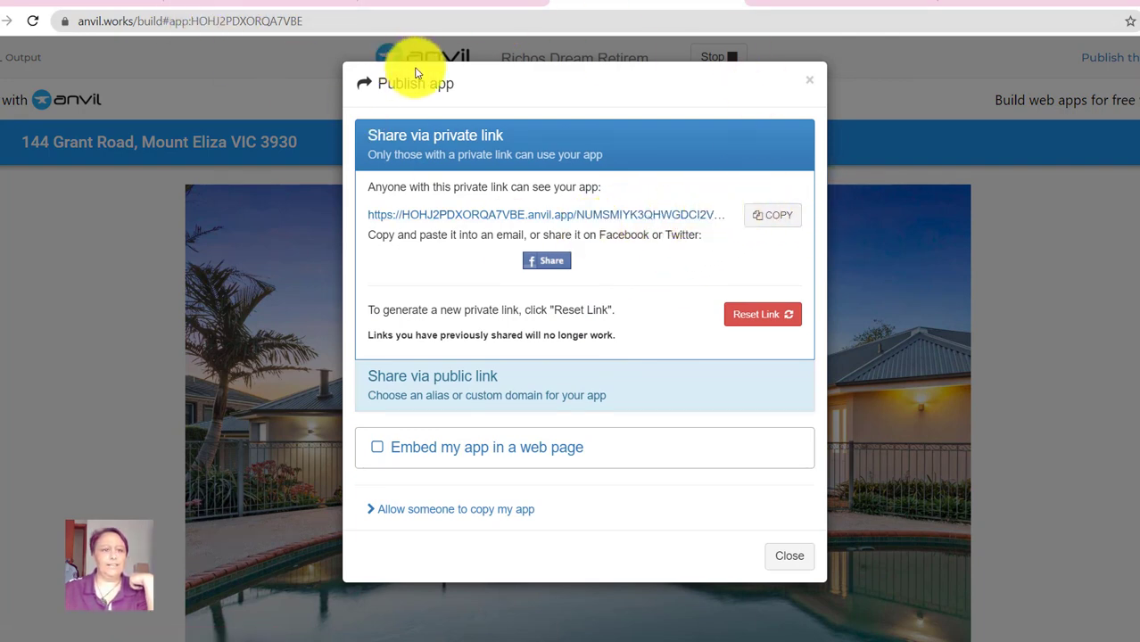
pyautogui.click(792, 556)
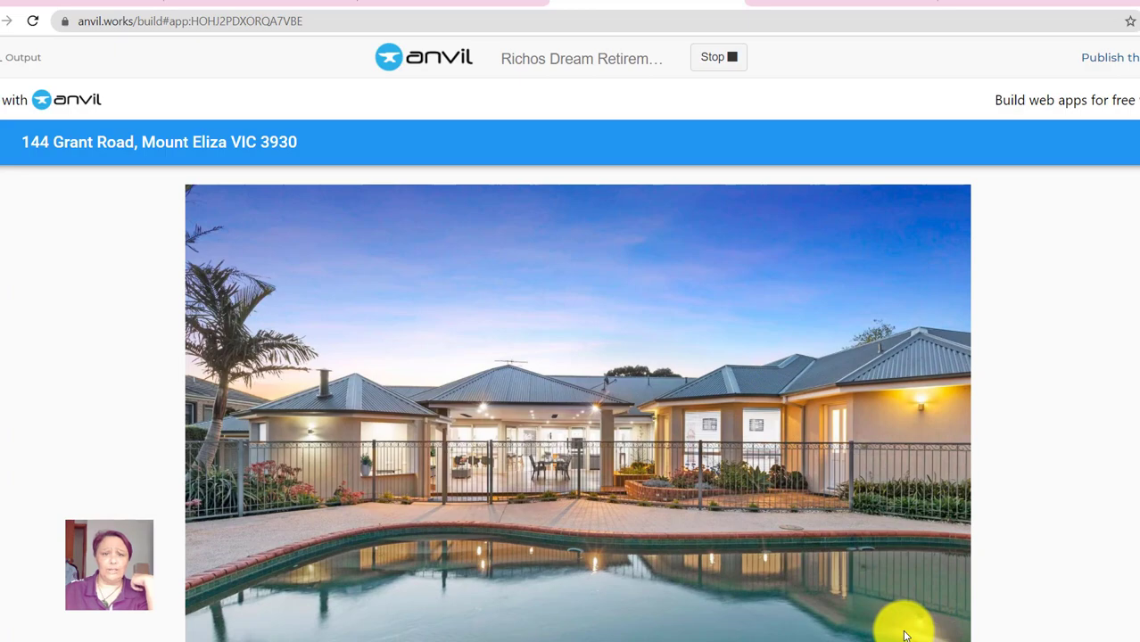
# - Check the worksheet, then stop the app and open the editor's Assets
pyautogui.click(453, 2)
pyautogui.scroll(-5, 547, 423)
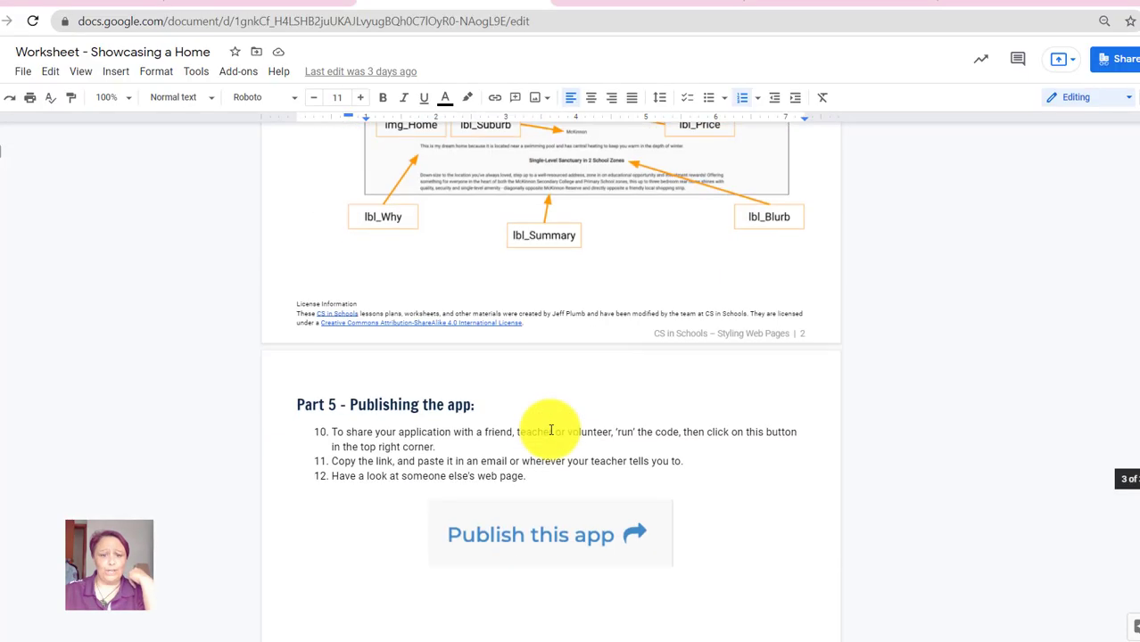
pyautogui.scroll(7, 558, 332)
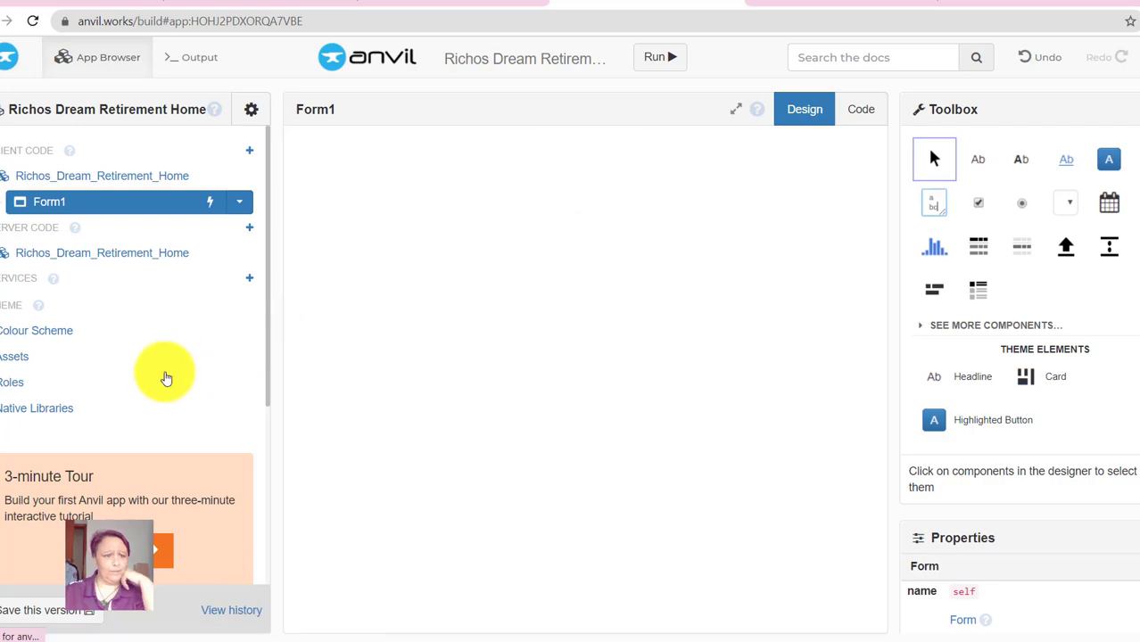
pyautogui.click(24, 364)
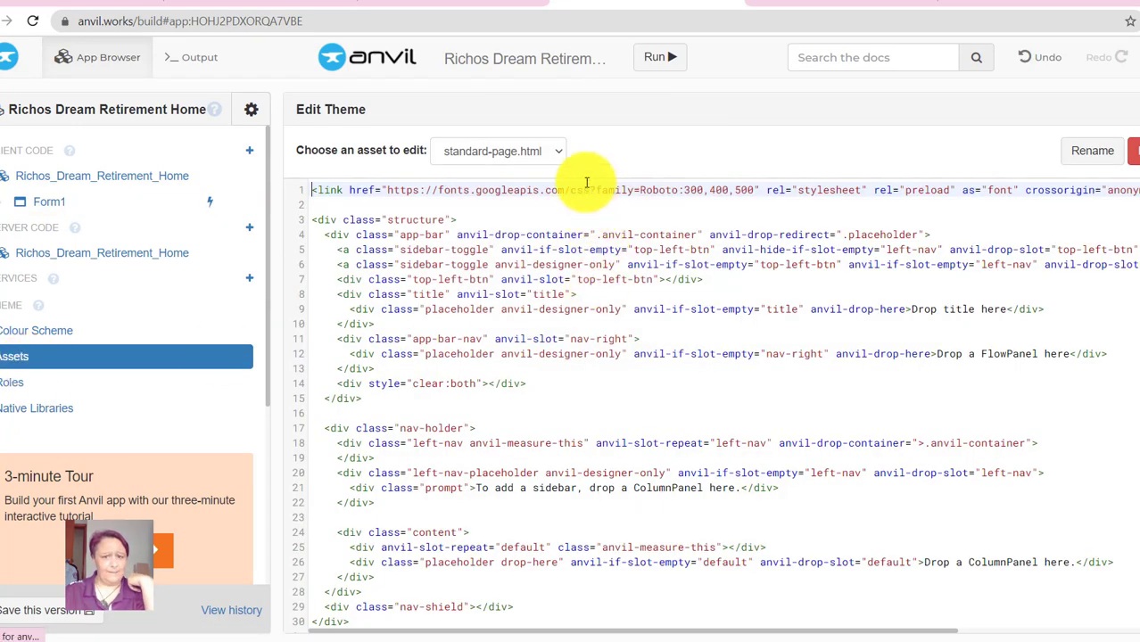
# - Switch the theme asset editor from standard-page.html to theme.css and scroll through its CSS
pyautogui.click(554, 152)
pyautogui.click(471, 207)
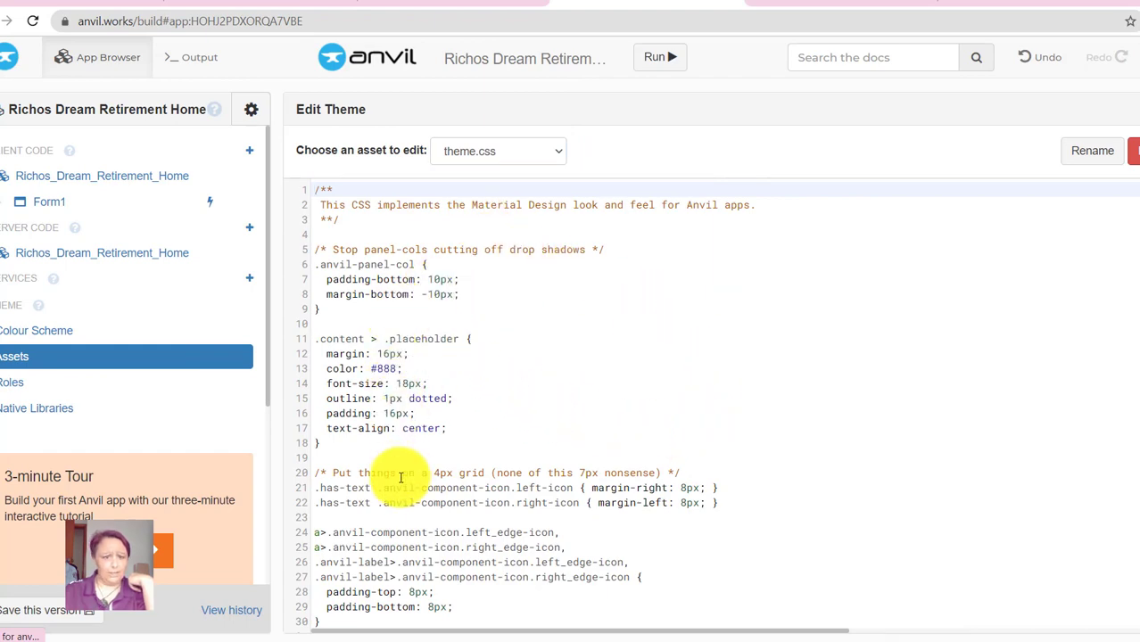
pyautogui.scroll(-3, 437, 393)
pyautogui.scroll(-20, 428, 417)
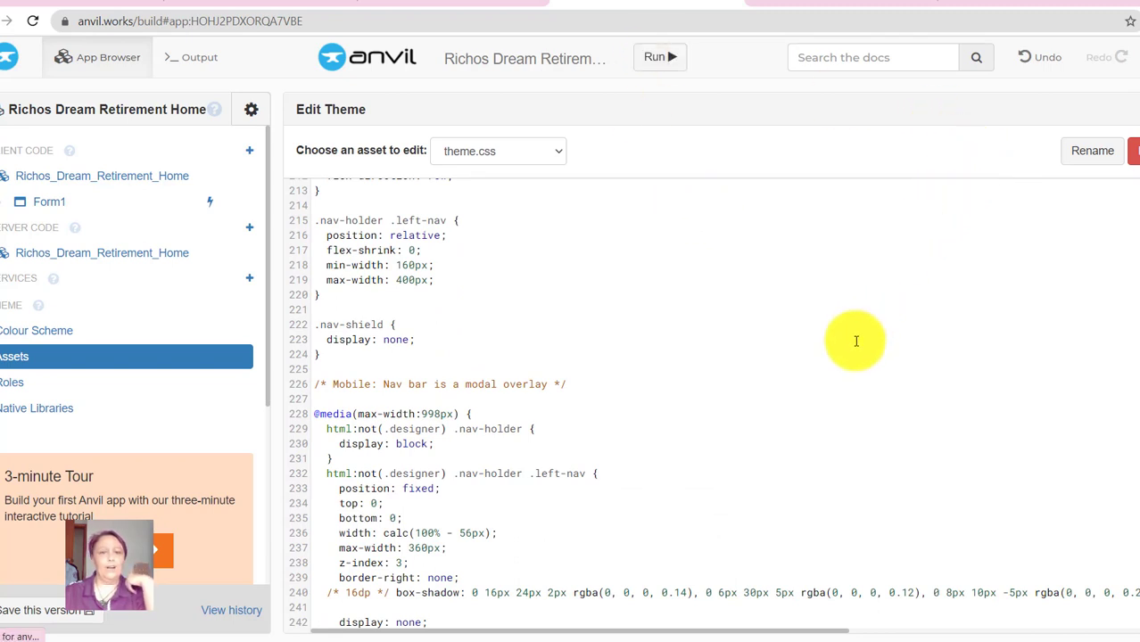
pyautogui.moveTo(837, 639)
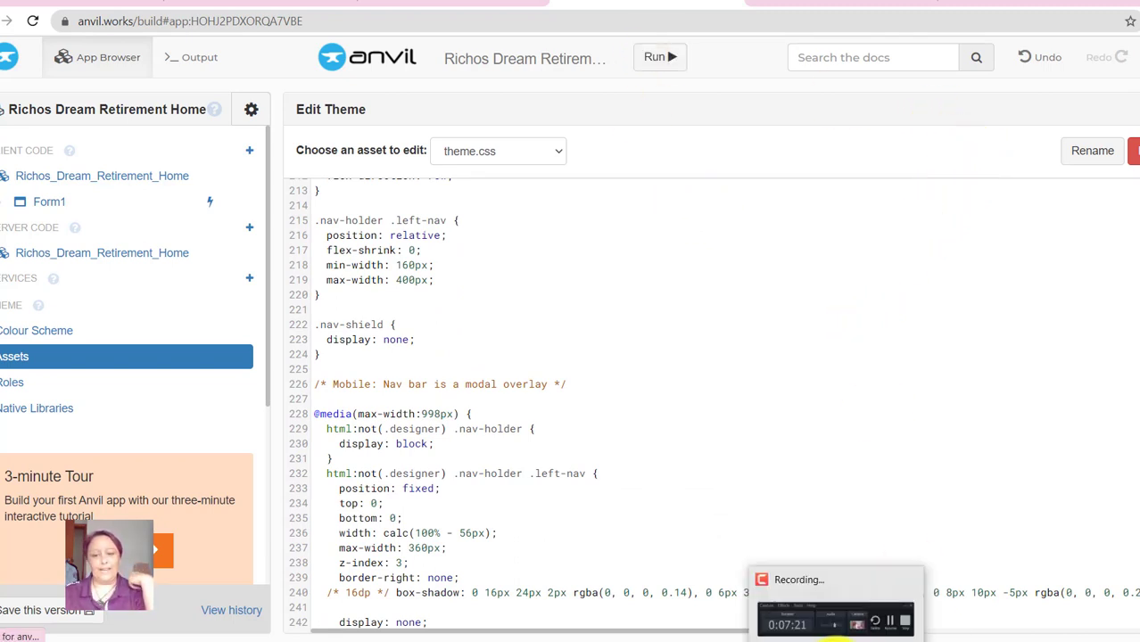